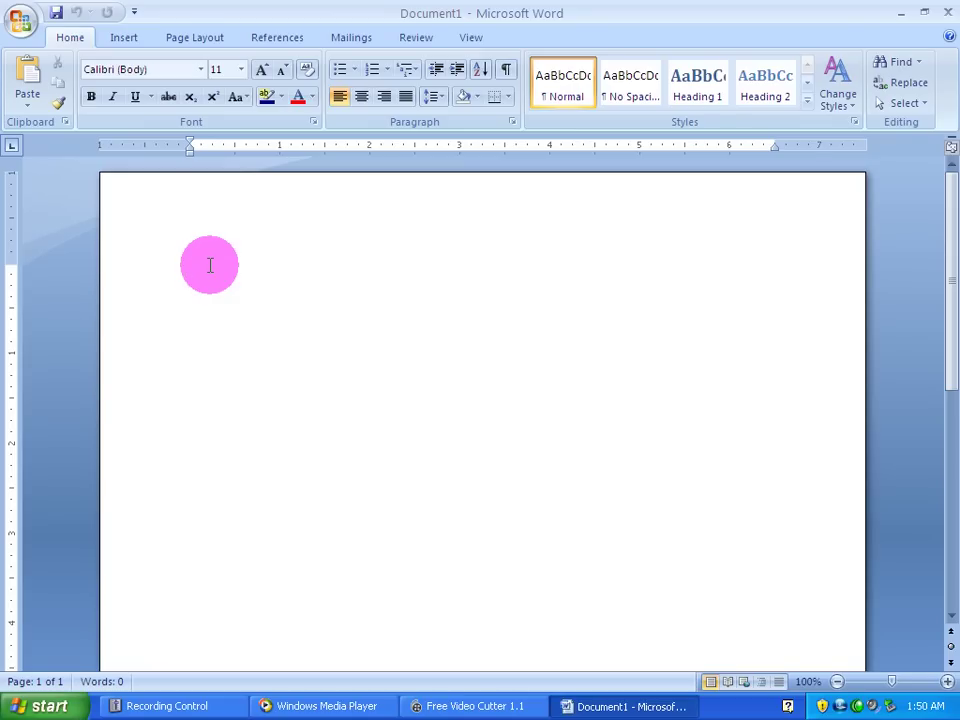
# Generate placeholder paragraphs with =lorem() and add a full-width double line below them from ======.
pyautogui.write('=lorem')
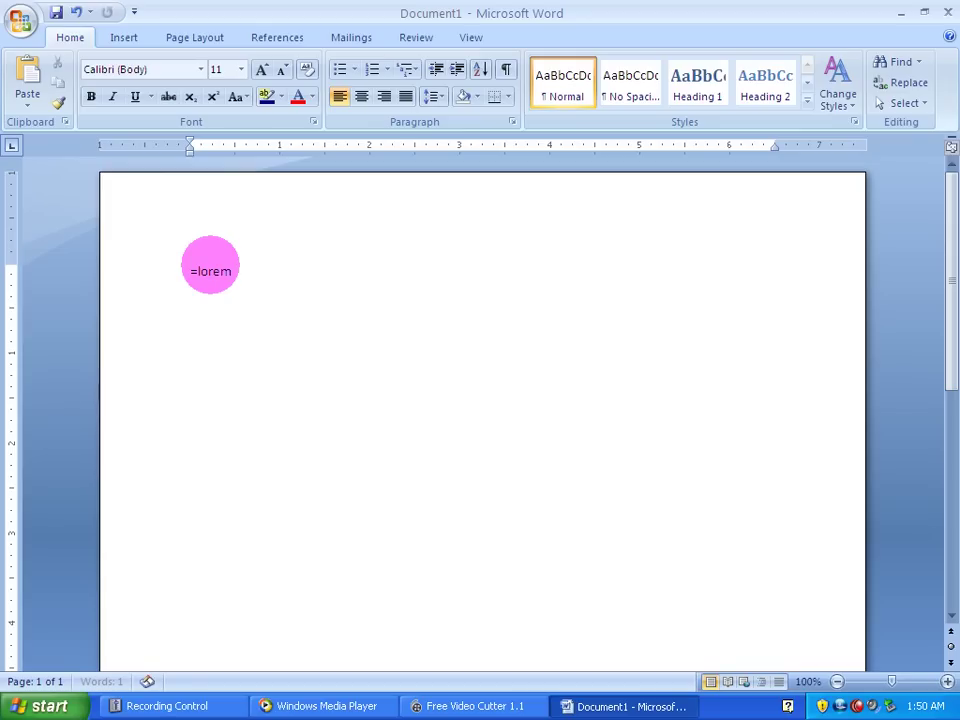
pyautogui.write('()')
pyautogui.press('Return')
pyautogui.write('======')
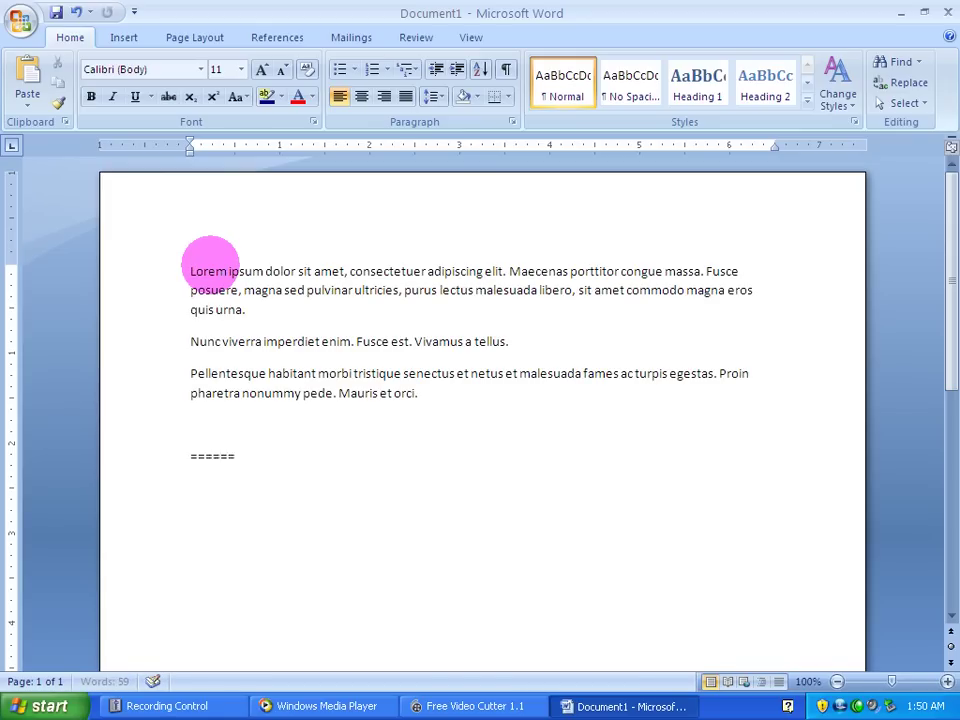
pyautogui.press('Return')
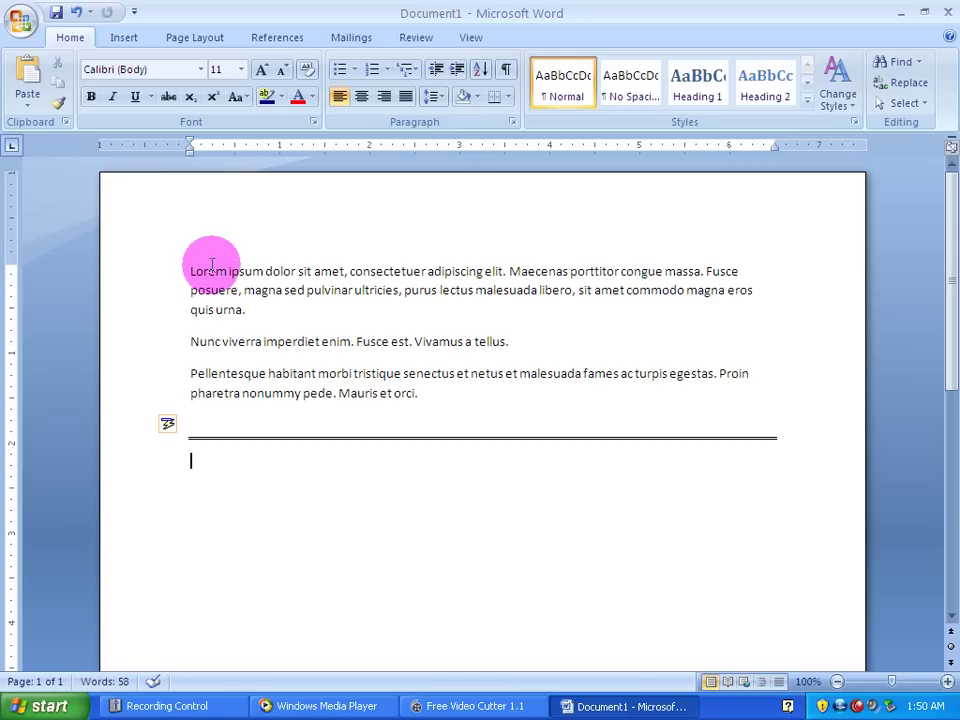
pyautogui.click(252, 268)
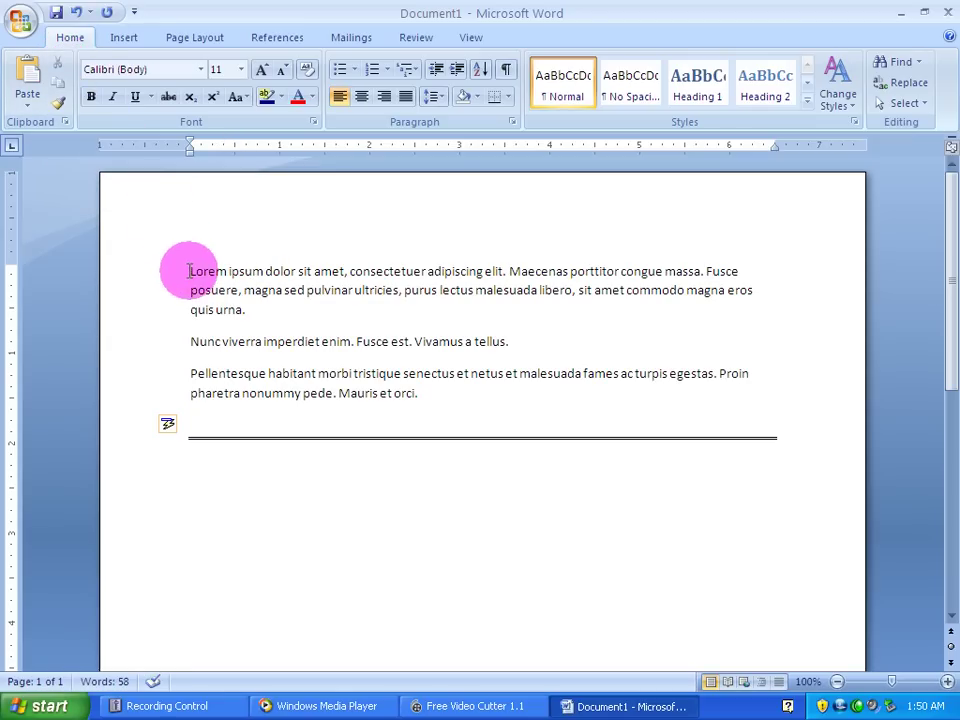
pyautogui.moveTo(189, 270); pyautogui.dragTo(282, 275)
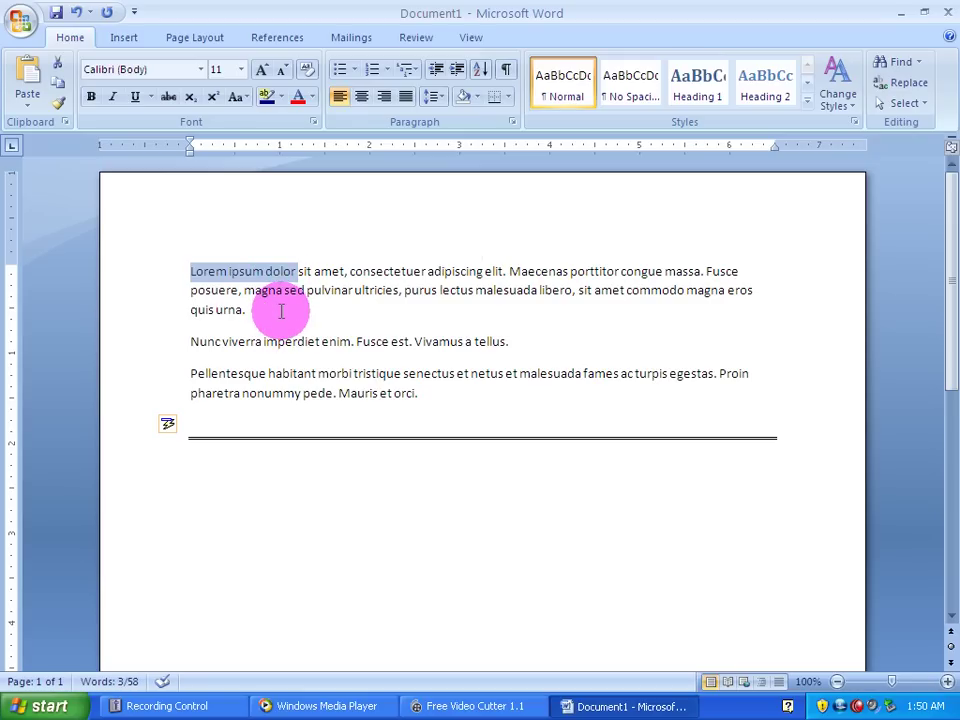
pyautogui.click(280, 310)
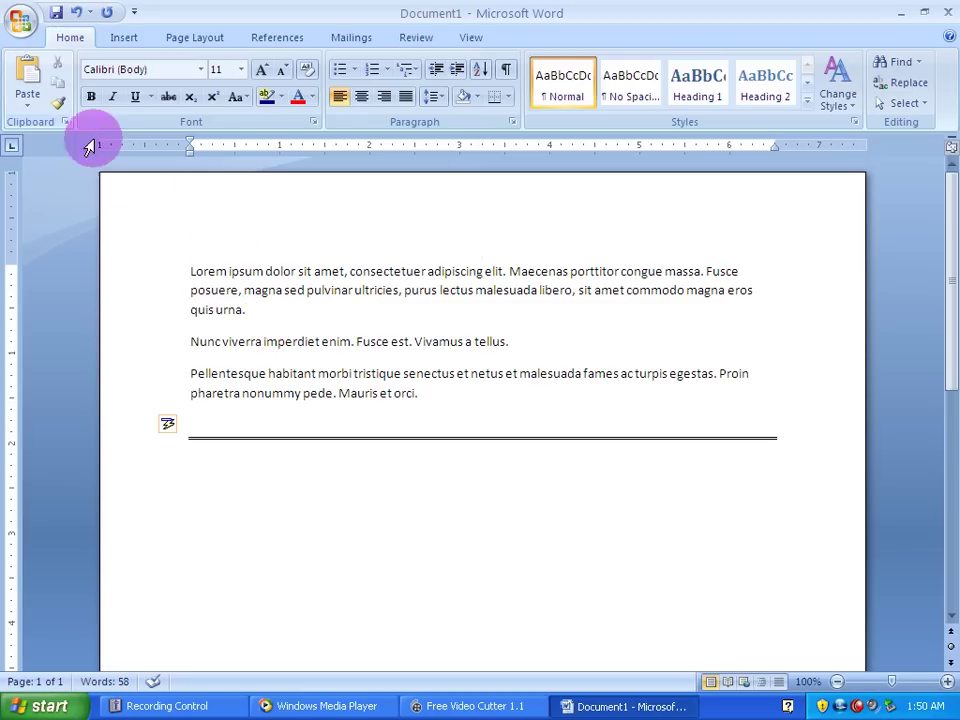
# Move the first Lorem ipsum paragraph below the double line by cutting and pasting it.
pyautogui.tripleClick(191, 272)
pyautogui.hotkey('ctrl', 'c')
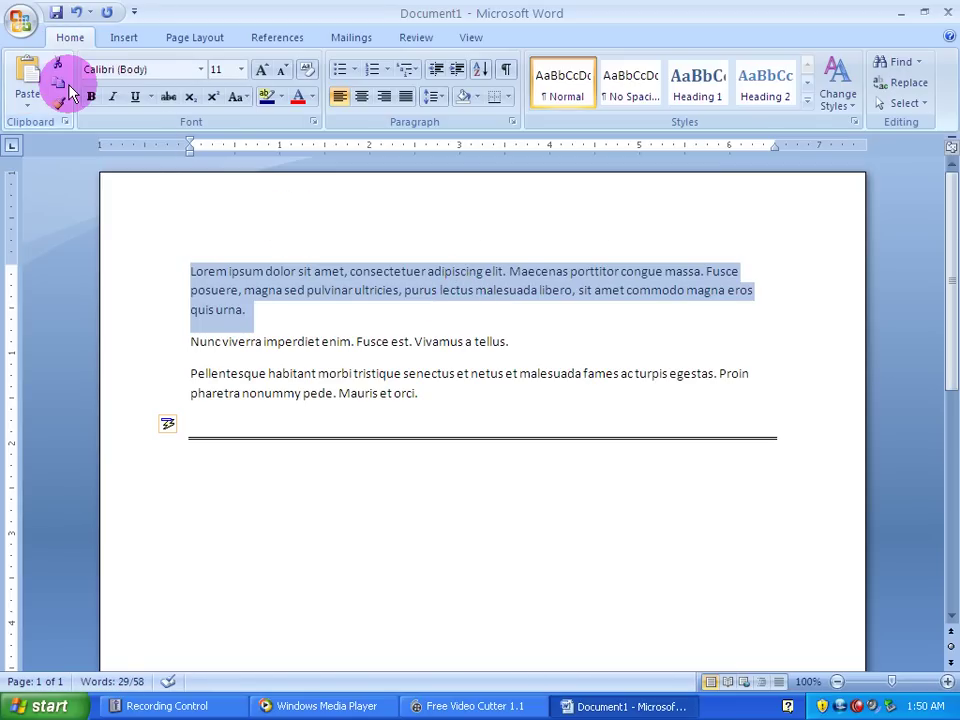
pyautogui.click(58, 64)
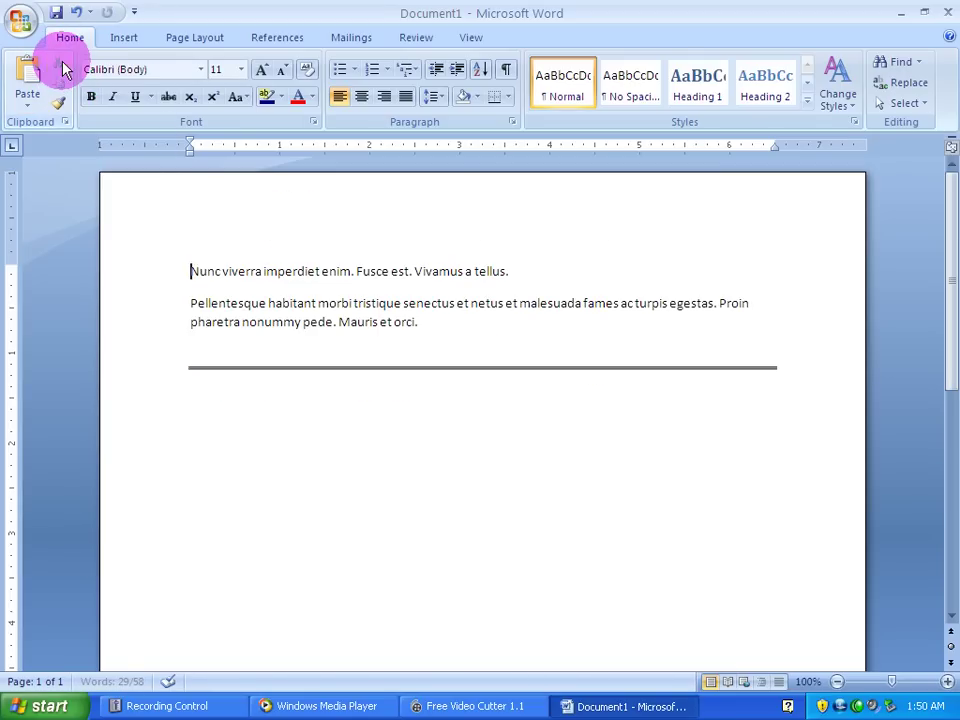
pyautogui.click(210, 418)
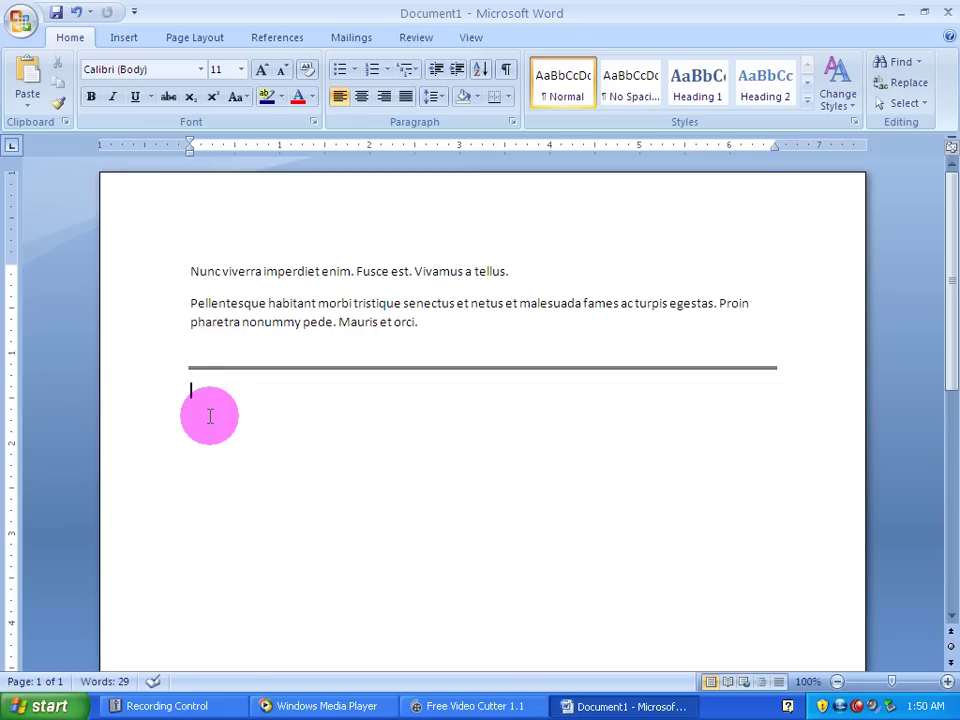
pyautogui.click(27, 112)
pyautogui.click(26, 122)
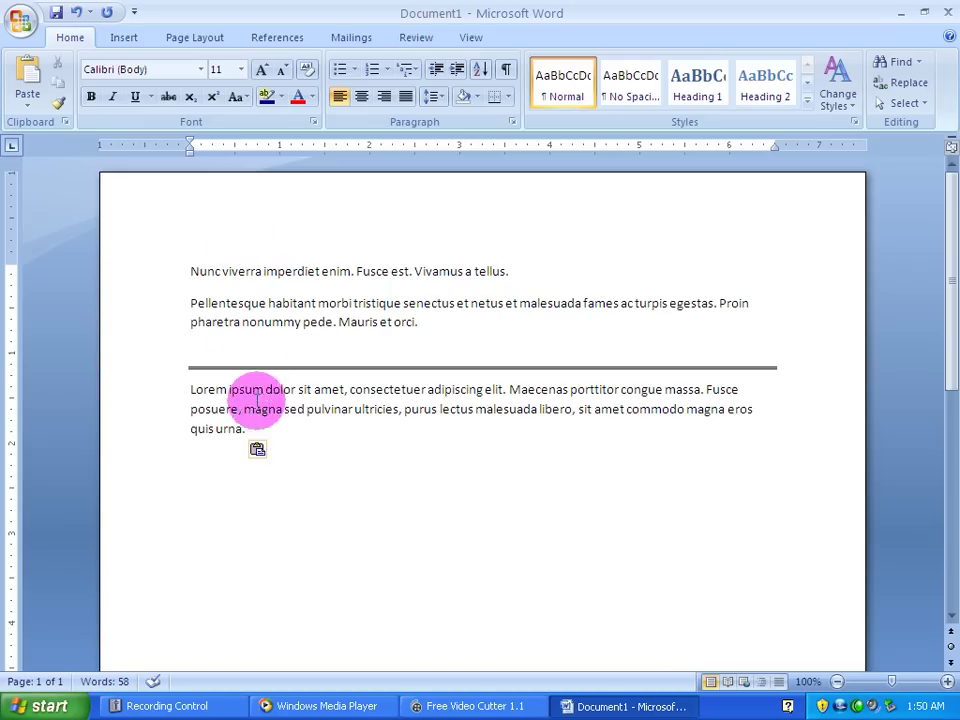
# Undo the move of the first paragraph and instead paste a copy of it below the double line.
pyautogui.hotkey('ctrl', 'z')
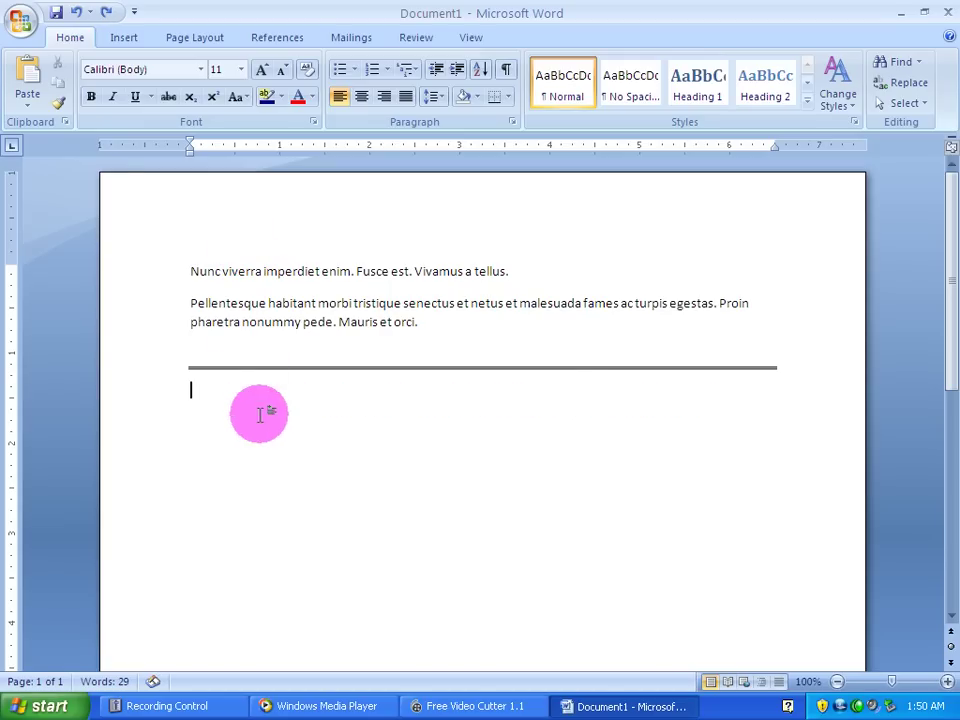
pyautogui.hotkey('ctrl', 'z')
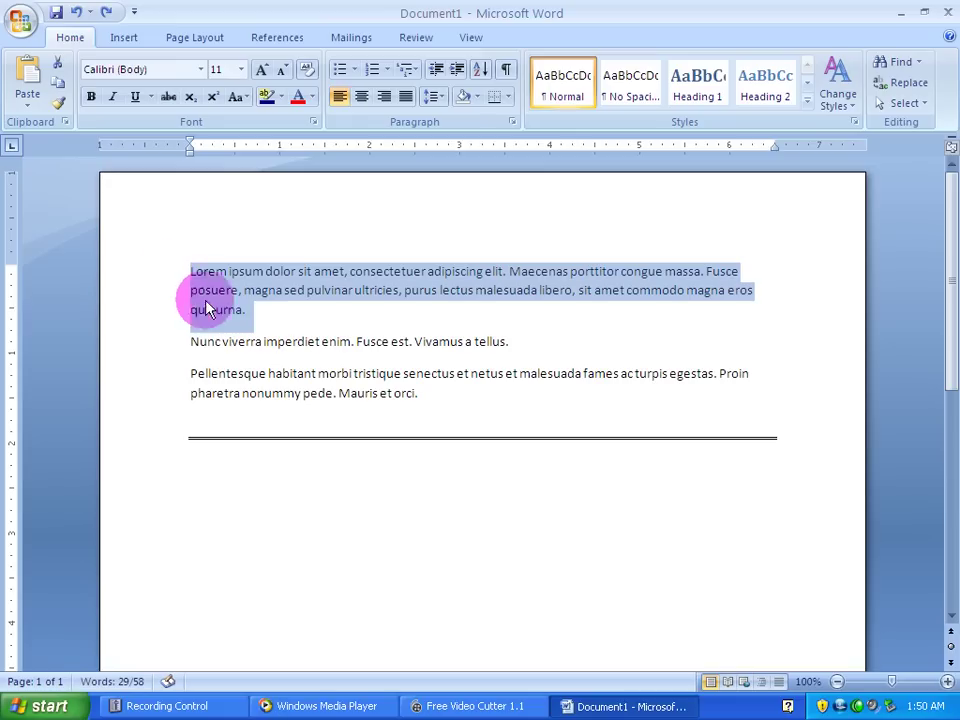
pyautogui.click(272, 313)
pyautogui.moveTo(253, 308); pyautogui.dragTo(193, 272)
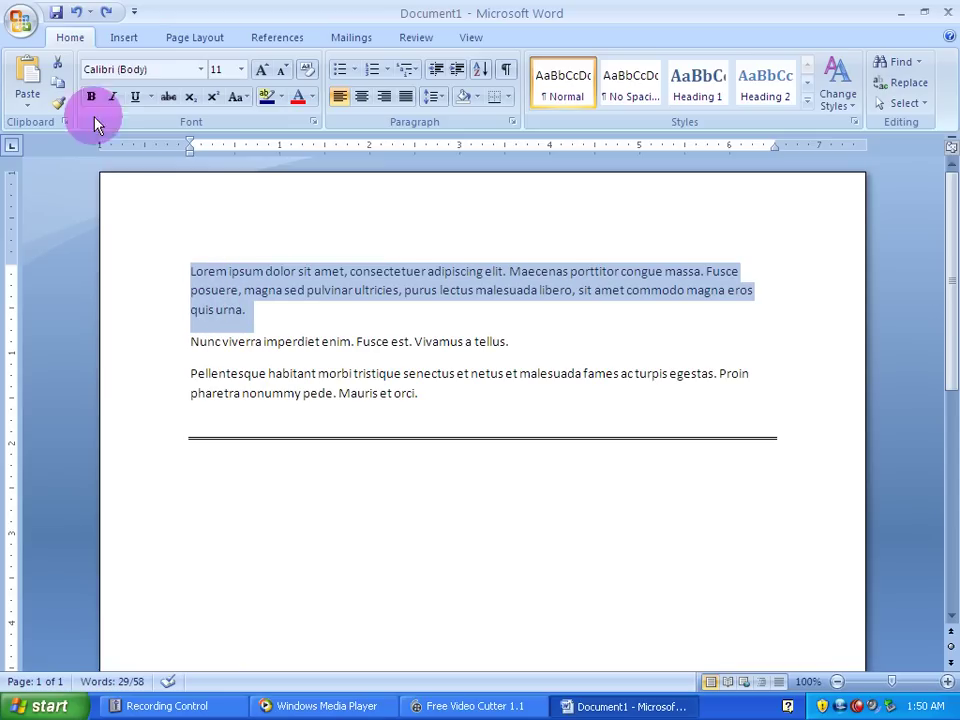
pyautogui.click(58, 83)
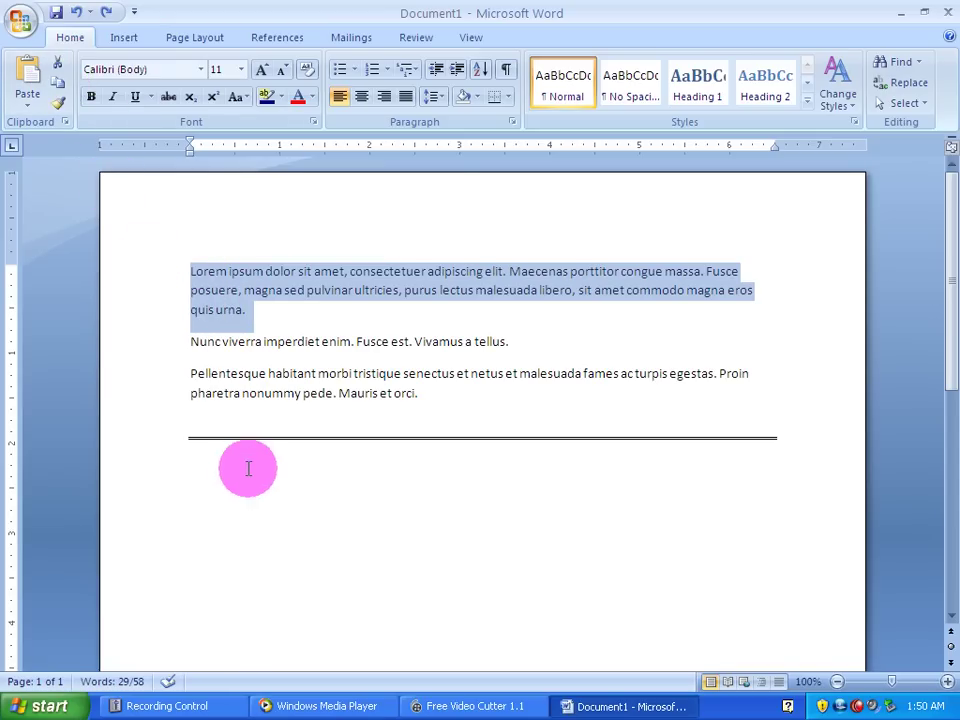
pyautogui.click(248, 468)
pyautogui.click(27, 100)
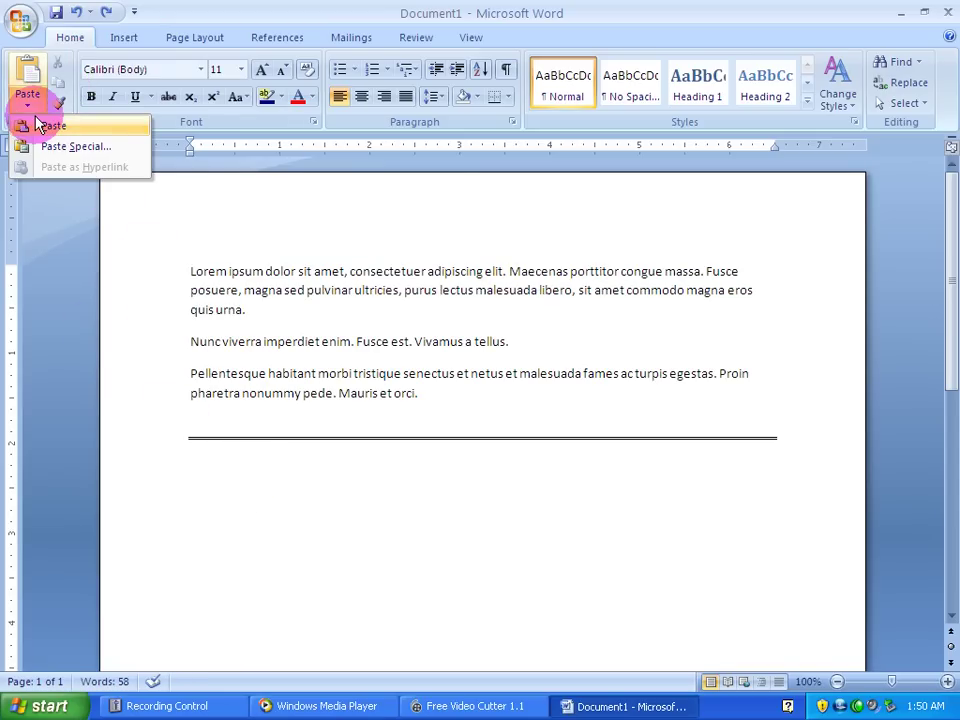
pyautogui.click(38, 125)
pyautogui.moveTo(326, 509); pyautogui.dragTo(176, 450)
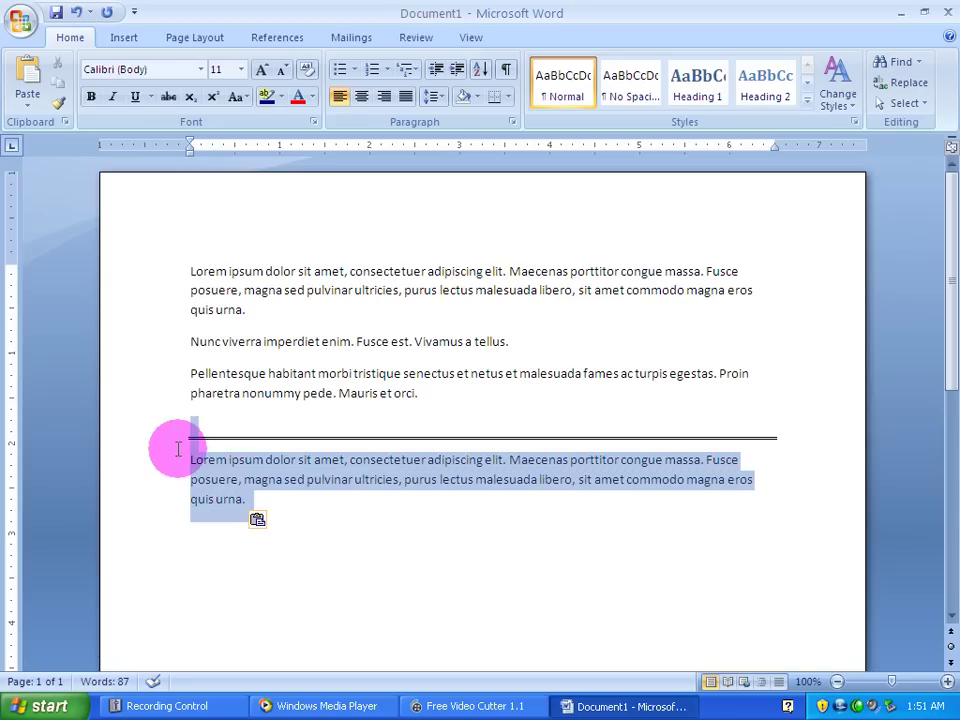
pyautogui.click(268, 311)
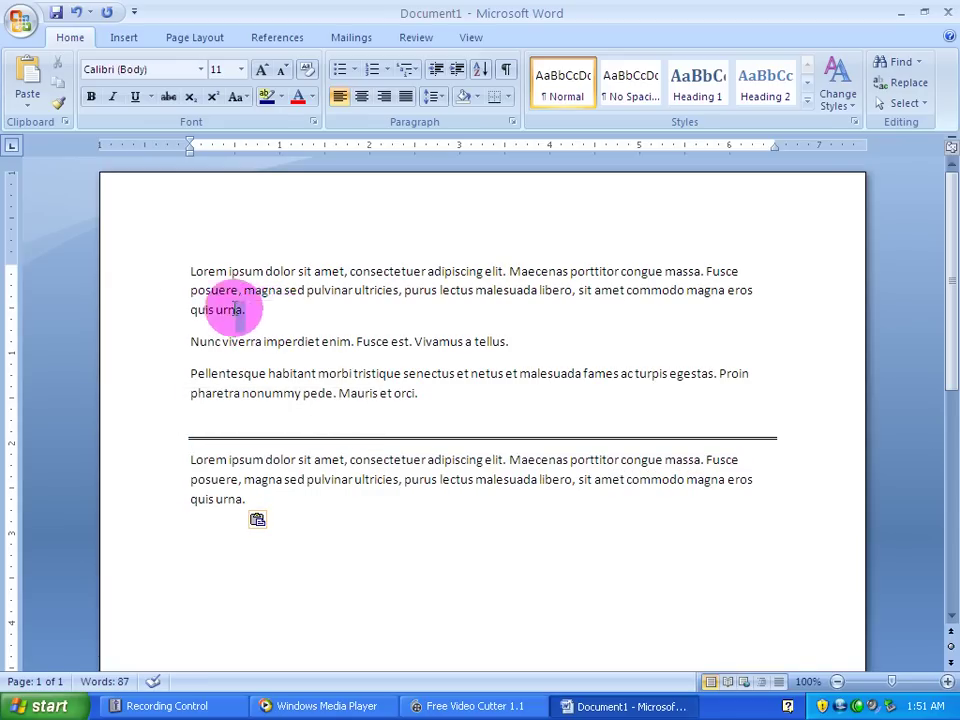
pyautogui.moveTo(244, 308); pyautogui.dragTo(180, 264)
pyautogui.moveTo(226, 310); pyautogui.dragTo(66, 92)
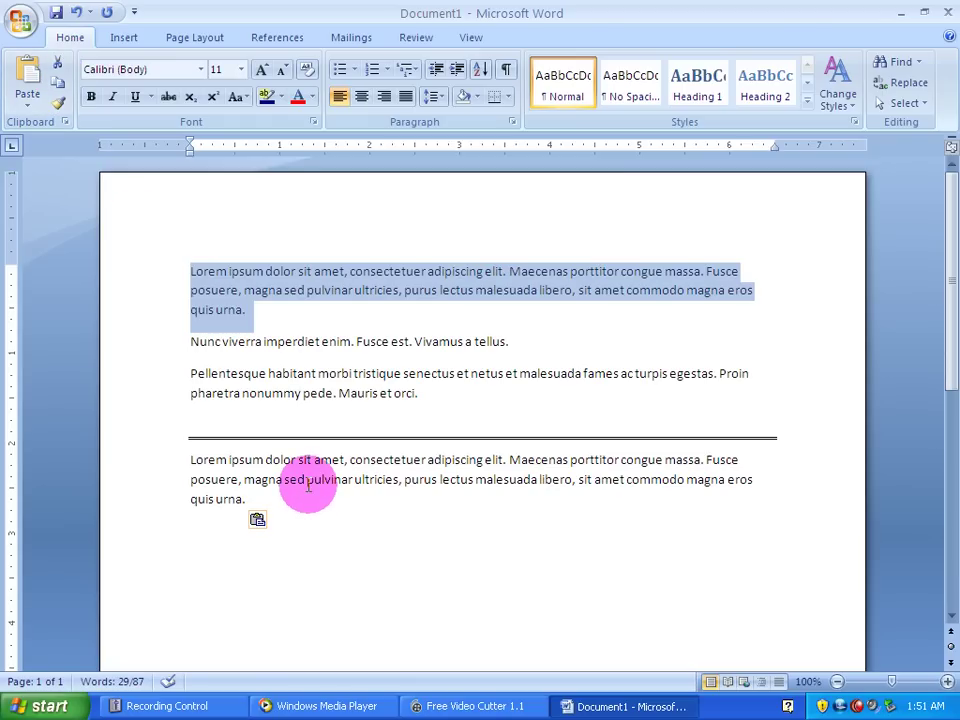
# Clear the whole document and enter the line "I love Afghanistan", followed by a new paragraph.
pyautogui.hotkey('ctrl', 'a')
pyautogui.press('Delete')
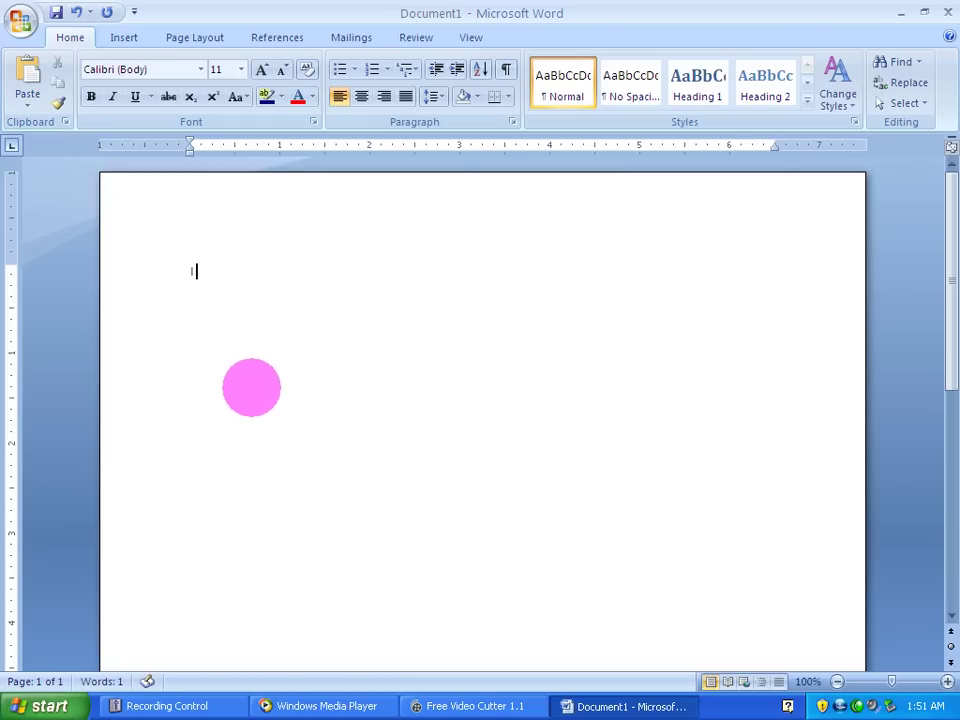
pyautogui.write('I love afghanistan')
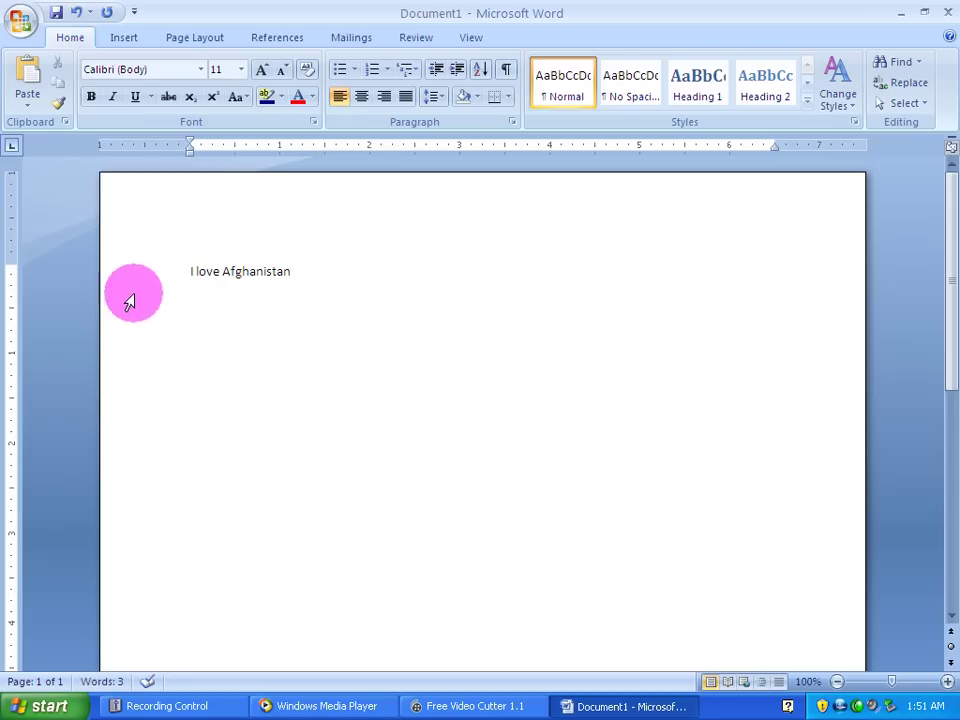
pyautogui.press('Return')
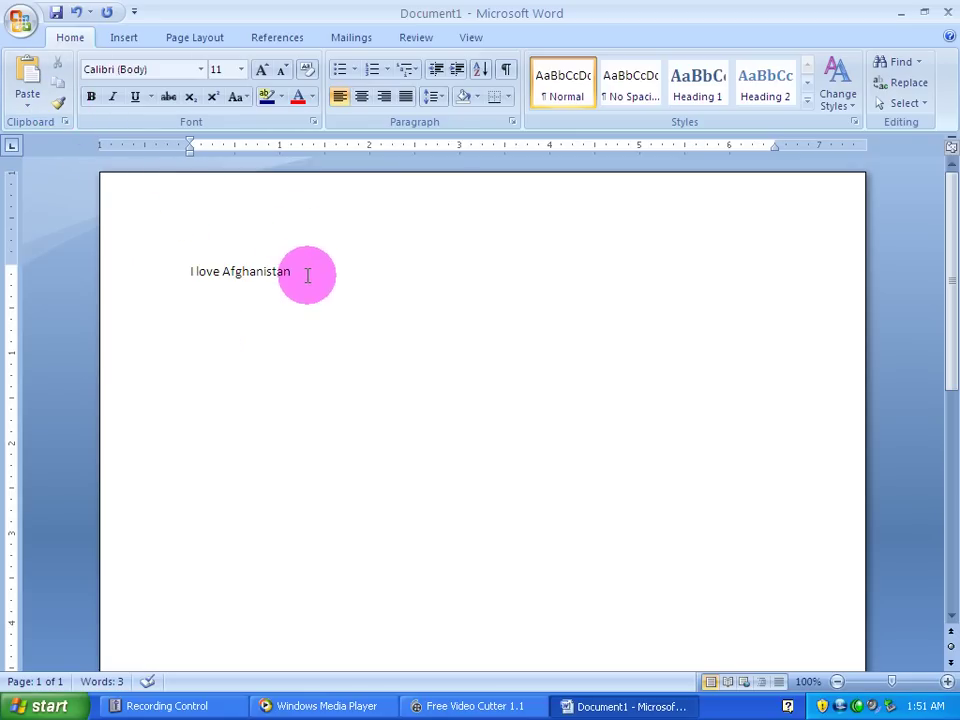
# Color the word "love" red and give it a bright green highlight.
pyautogui.moveTo(304, 272); pyautogui.dragTo(200, 277)
pyautogui.click(236, 343)
pyautogui.click(219, 271)
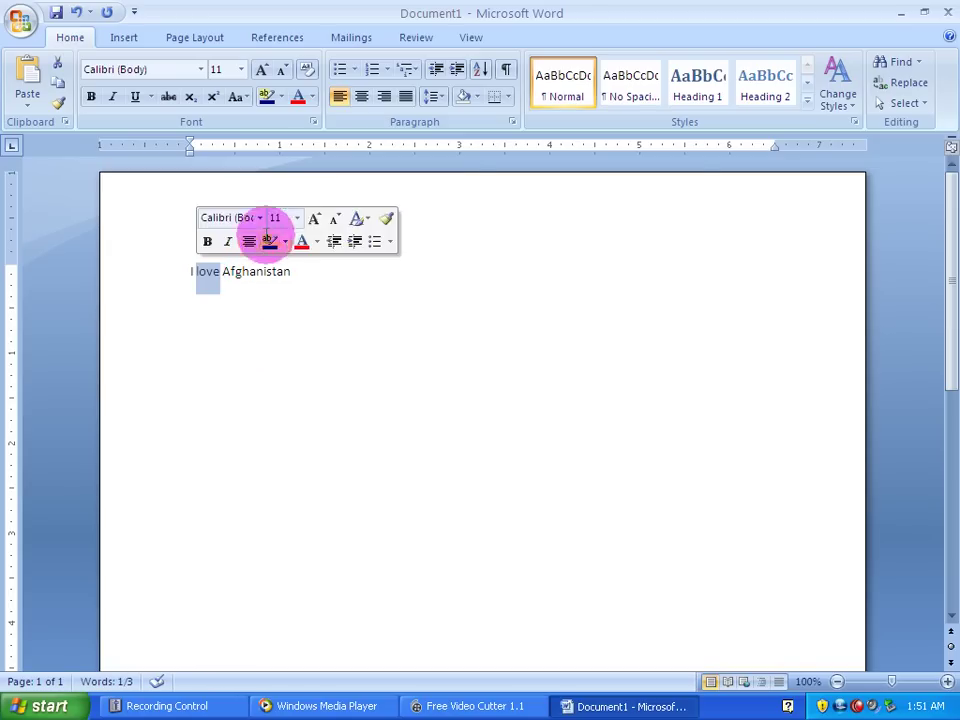
pyautogui.click(312, 96)
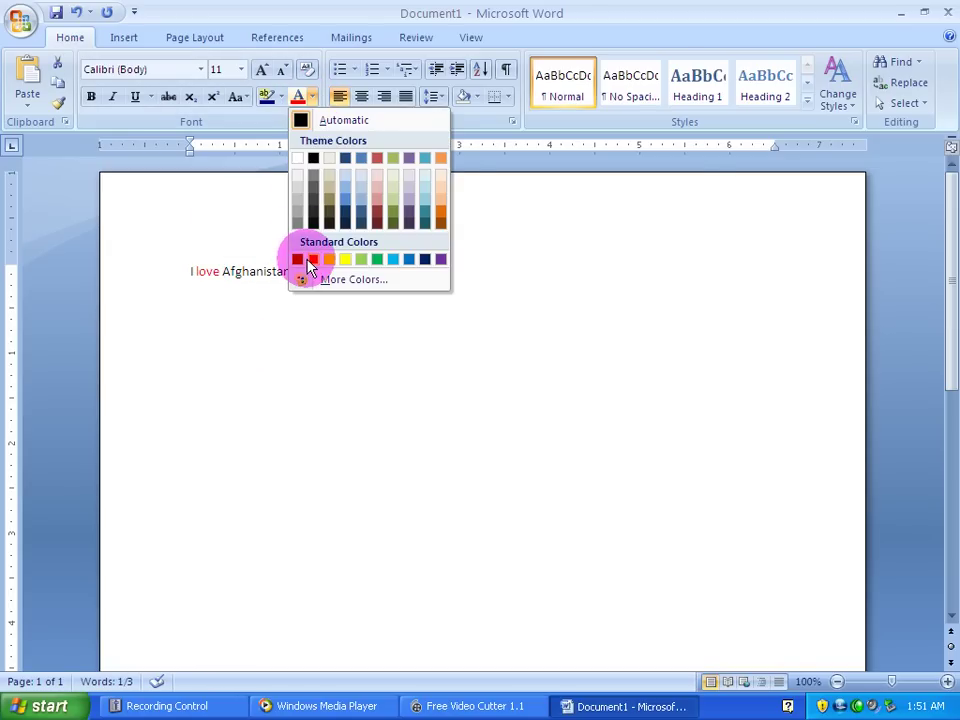
pyautogui.click(315, 259)
pyautogui.click(280, 97)
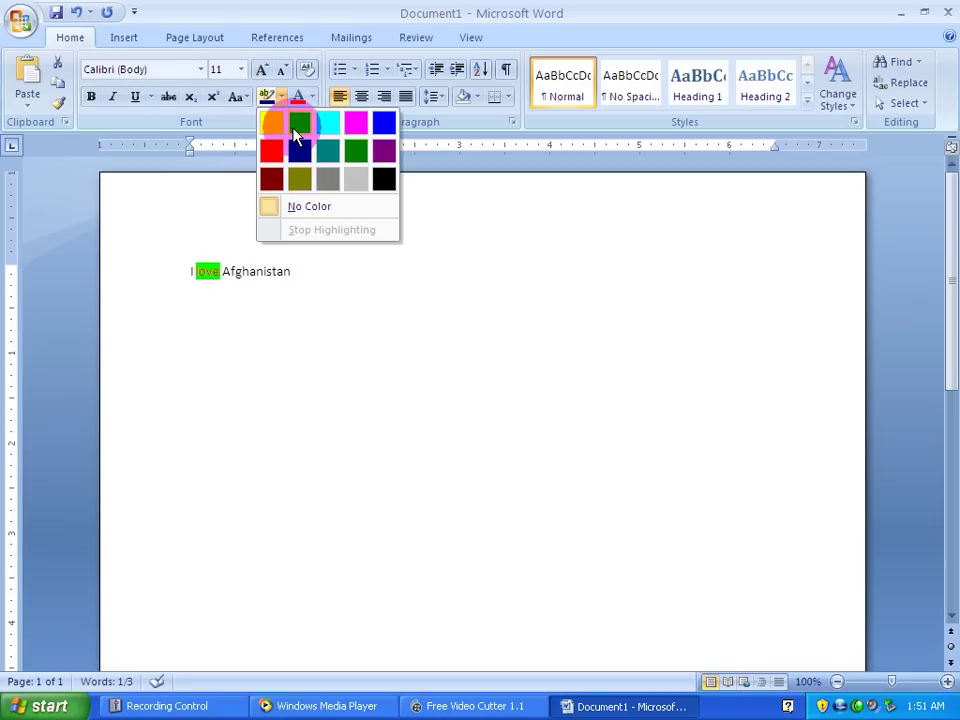
pyautogui.click(296, 133)
pyautogui.click(229, 270)
# Enlarge the word "love" to font size 22 and make it bold and italic.
pyautogui.doubleClick(207, 271)
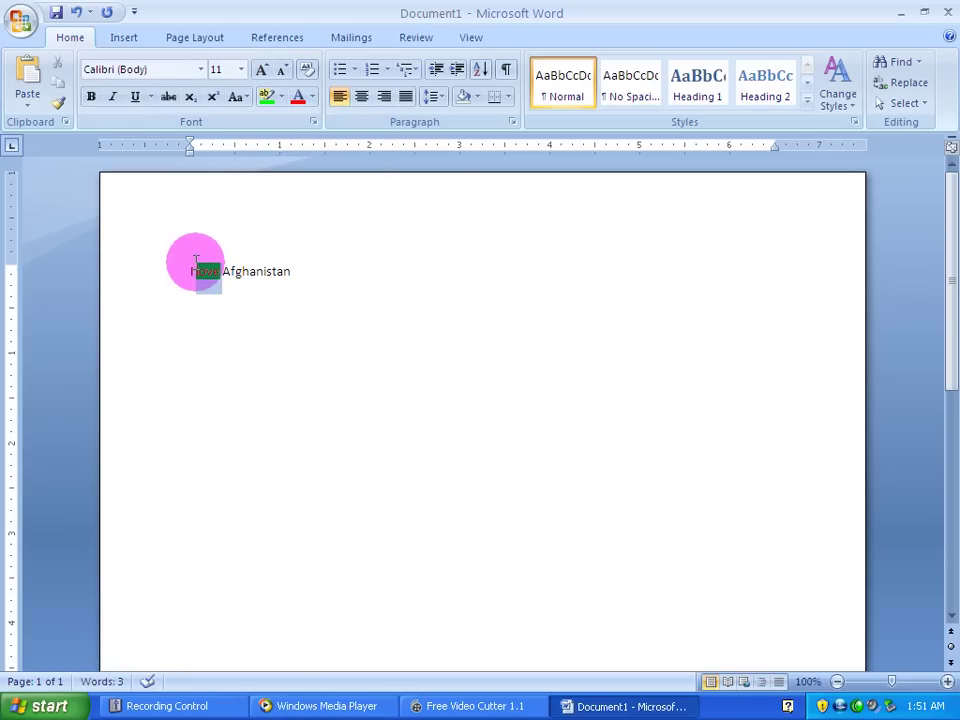
pyautogui.click(263, 72)
pyautogui.click(263, 72)
pyautogui.click(263, 72)
pyautogui.click(263, 72)
pyautogui.click(263, 72)
pyautogui.click(263, 72)
pyautogui.click(91, 100)
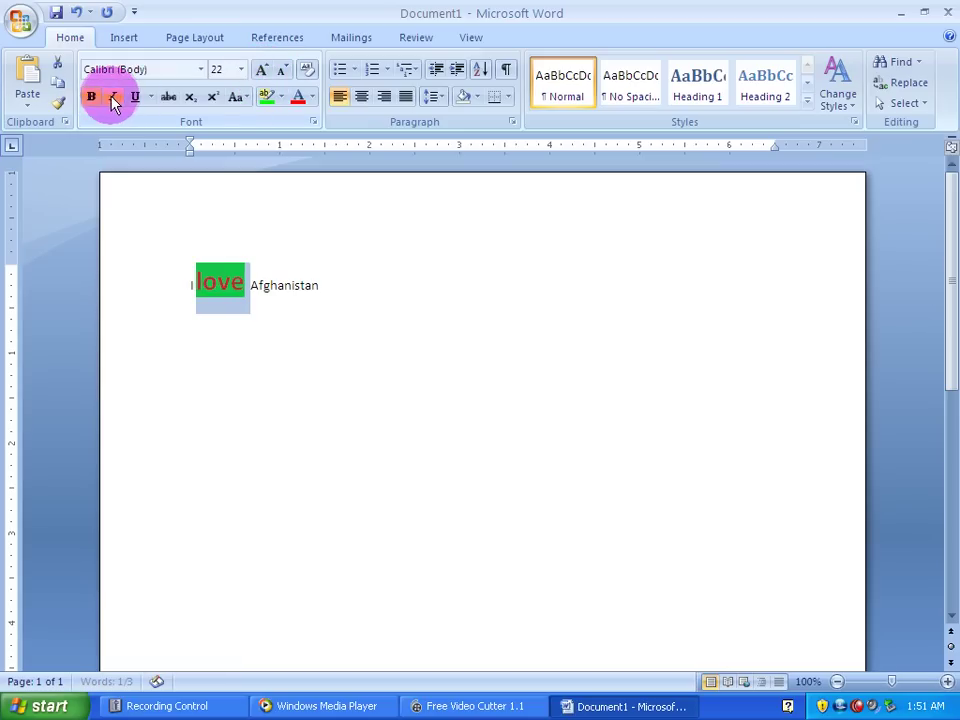
pyautogui.click(112, 96)
# Enter the word "Kabul" on its own line a little below the first sentence.
pyautogui.click(264, 379)
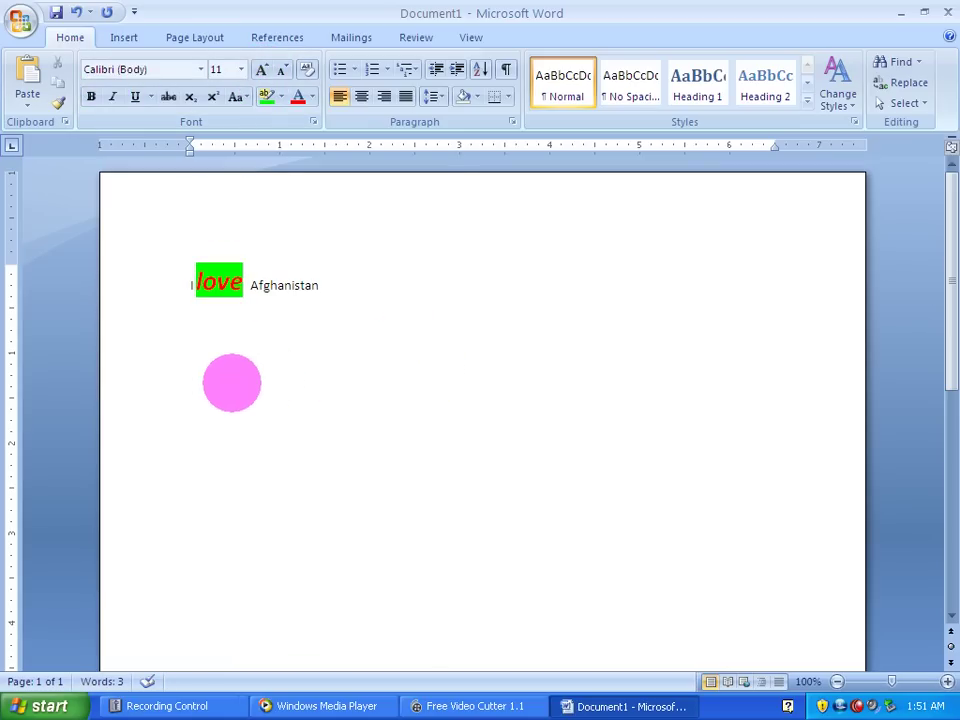
pyautogui.write('Kabul')
pyautogui.press('Return')
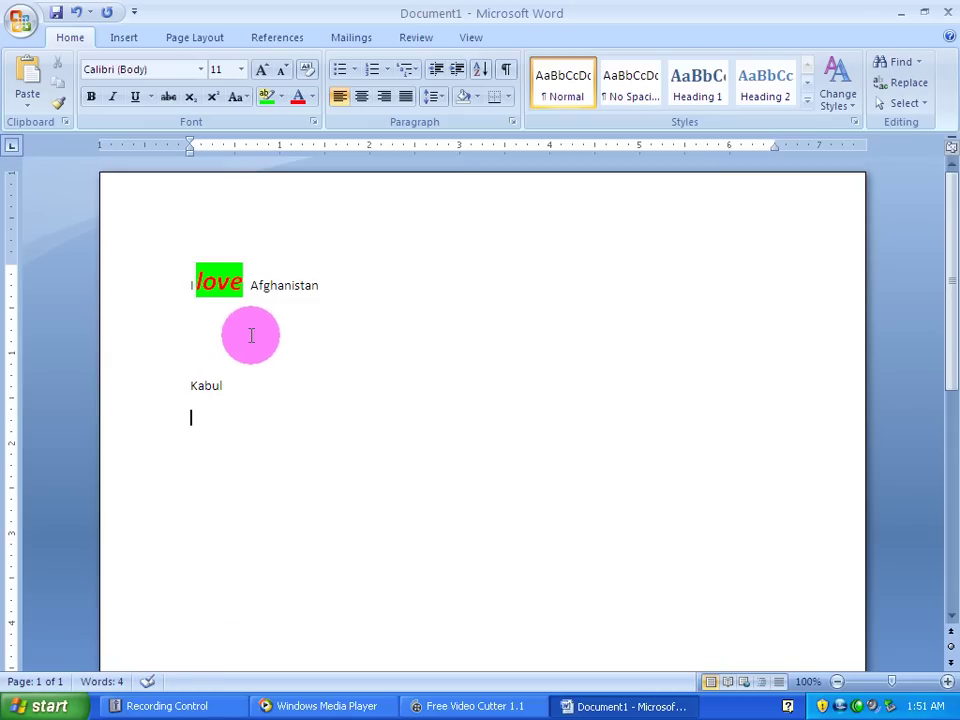
# Copy the formatting of the word "love" onto "Kabul" with the Format Painter.
pyautogui.doubleClick(218, 282)
pyautogui.doubleClick(262, 290)
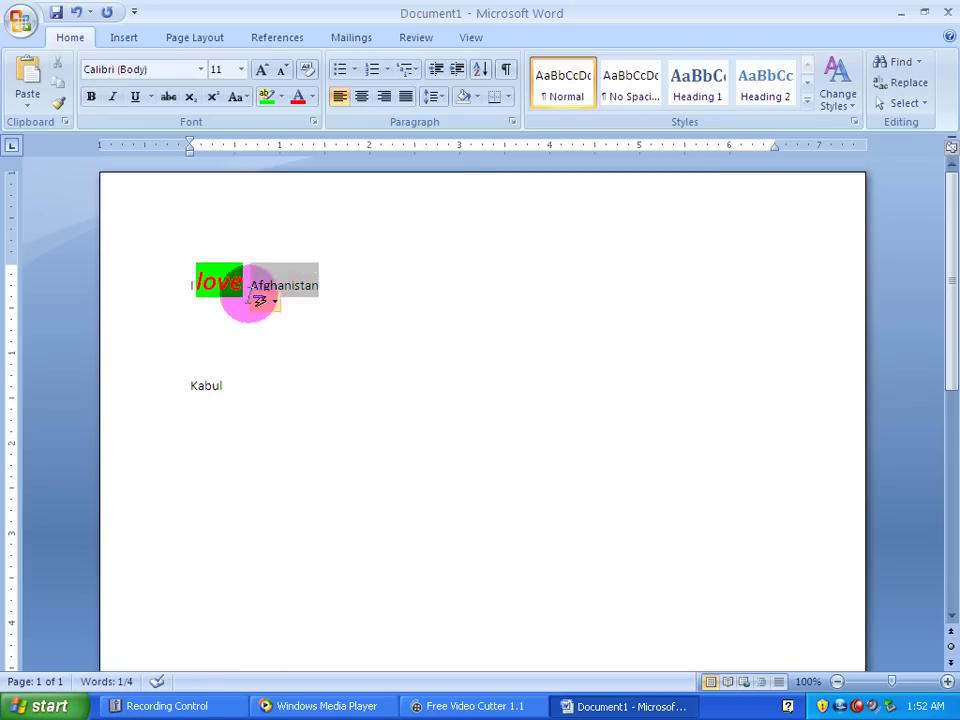
pyautogui.click(270, 286)
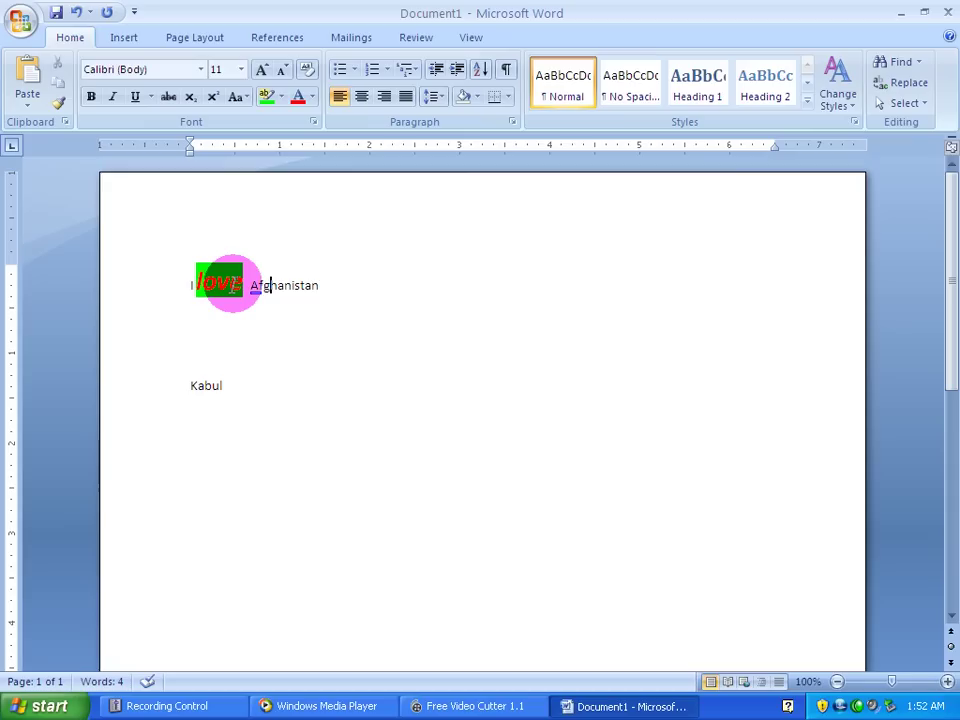
pyautogui.click(230, 385)
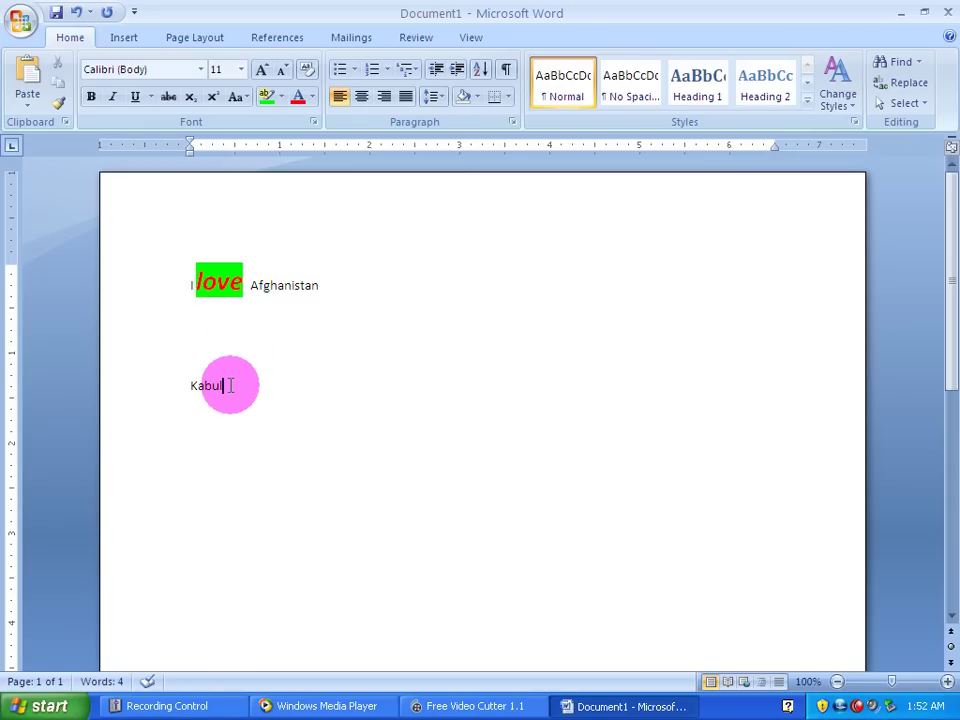
pyautogui.doubleClick(244, 279)
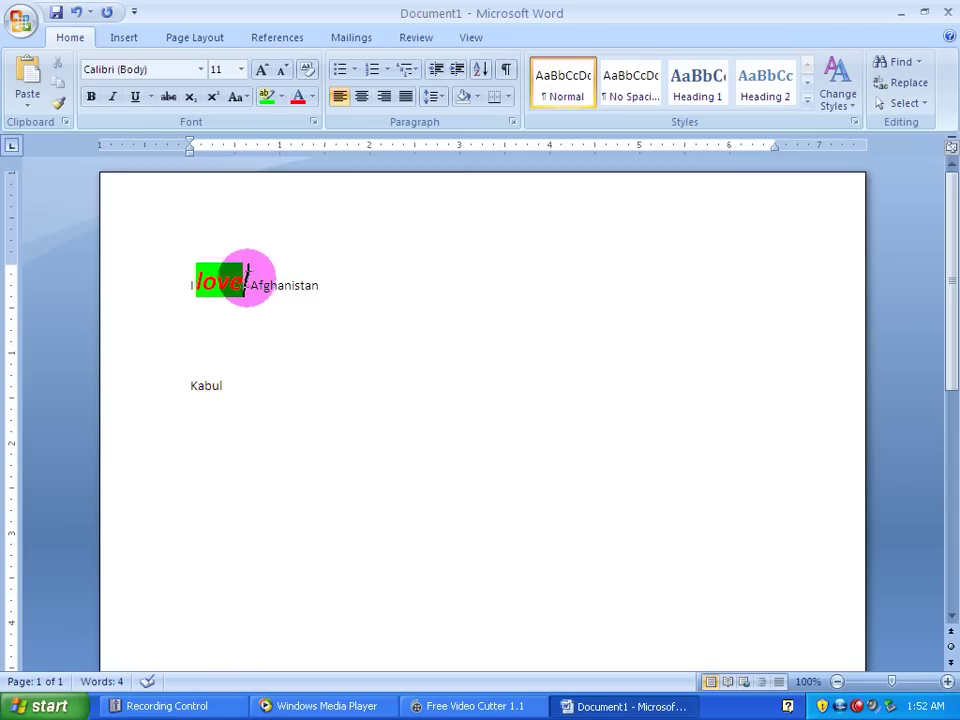
pyautogui.click(58, 102)
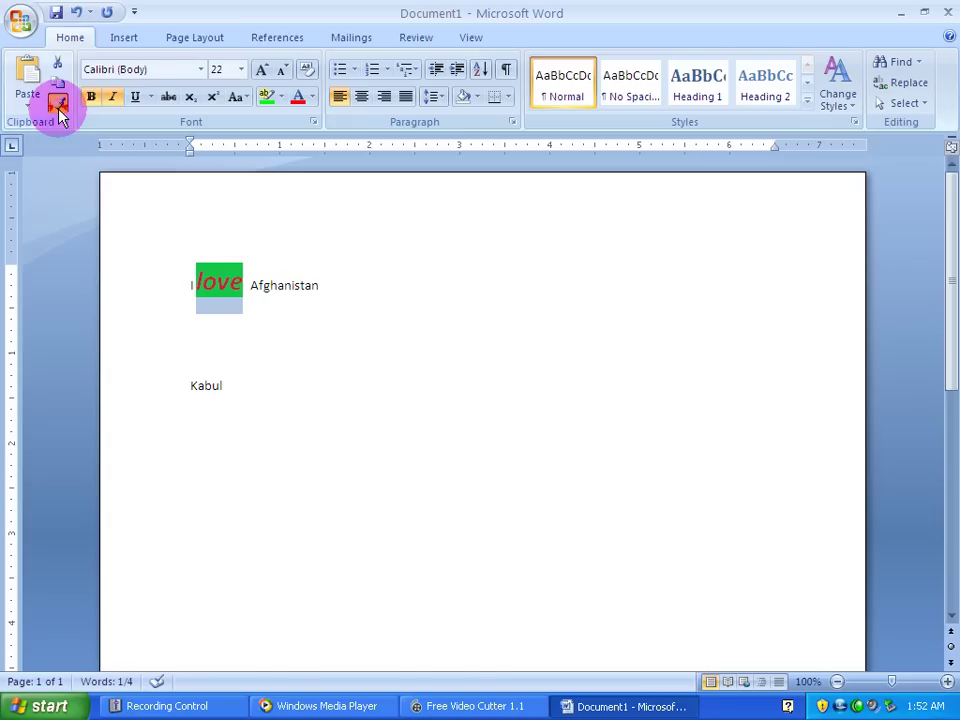
pyautogui.click(201, 385)
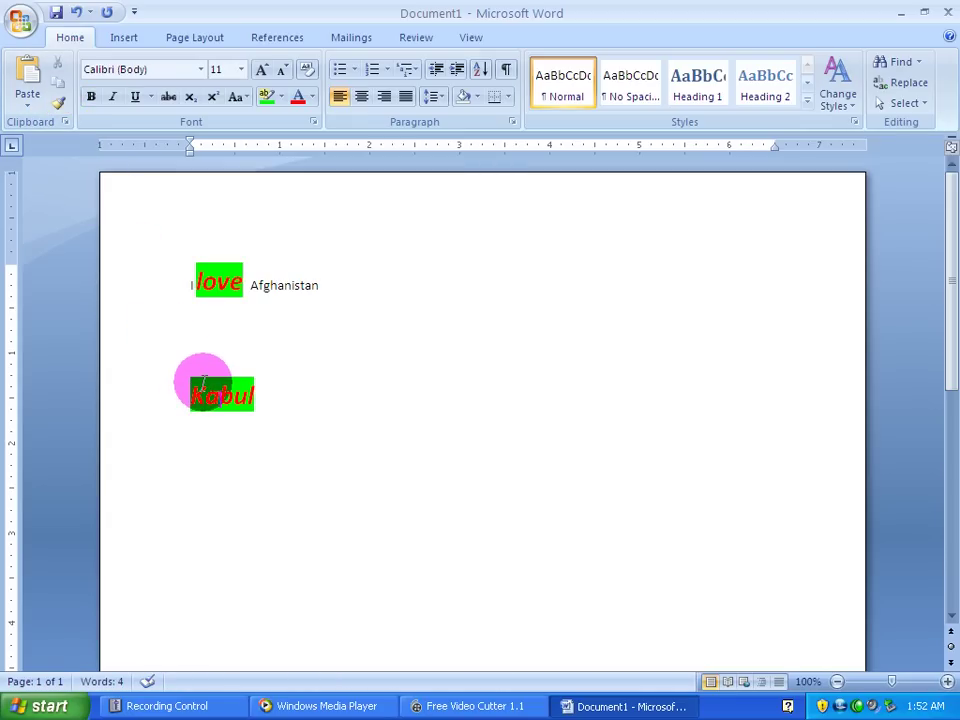
# Undo the copied formatting and the entry of the word "Kabul".
pyautogui.hotkey('ctrl', 'z')
pyautogui.hotkey('ctrl', 'z')
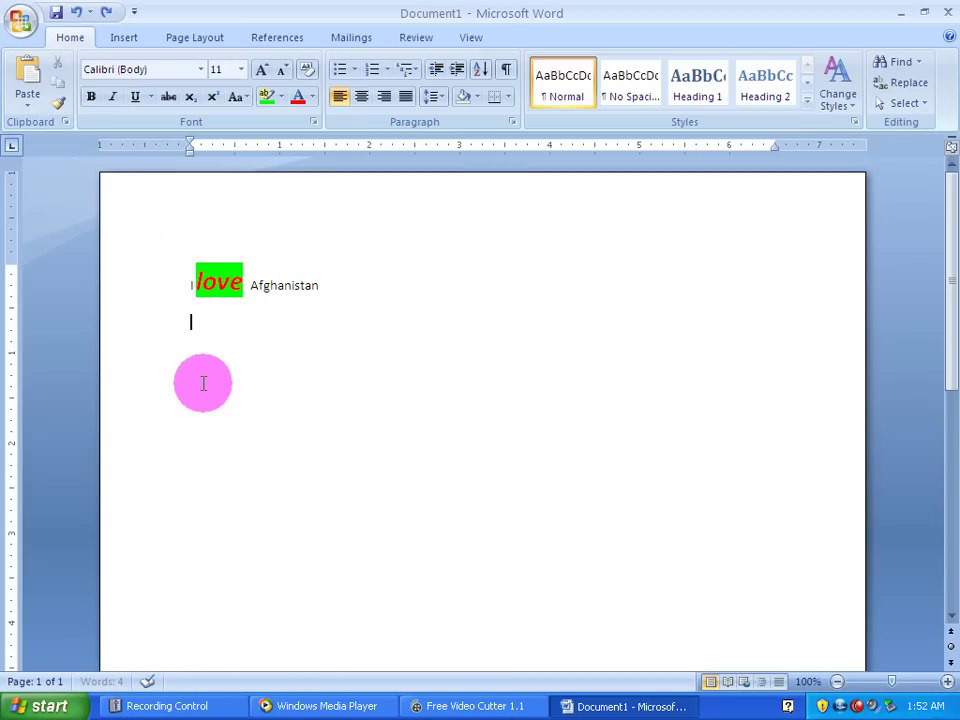
# Undo the recent formatting of the word "love" until only its red font colour remains.
pyautogui.hotkey('ctrl', 'z')
pyautogui.hotkey('ctrl', 'z')
pyautogui.hotkey('ctrl', 'z')
pyautogui.hotkey('ctrl', 'z')
pyautogui.hotkey('ctrl', 'z')
pyautogui.hotkey('ctrl', 'z')
pyautogui.hotkey('ctrl', 'z')
pyautogui.hotkey('ctrl', 'z')
pyautogui.hotkey('ctrl', 'z')
pyautogui.click(228, 374)
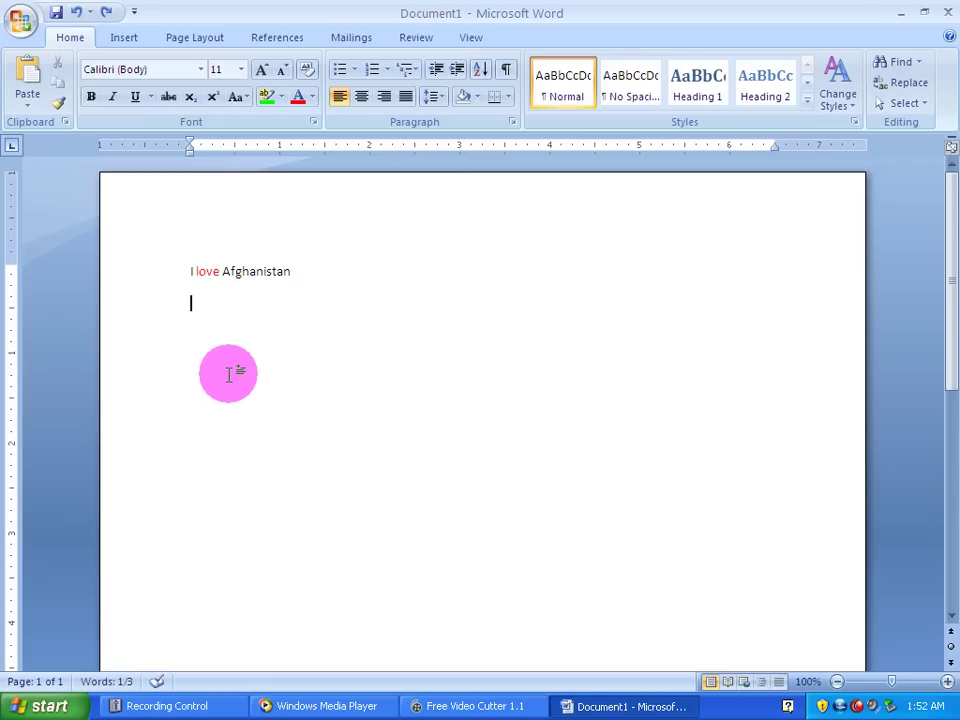
pyautogui.click(28, 100)
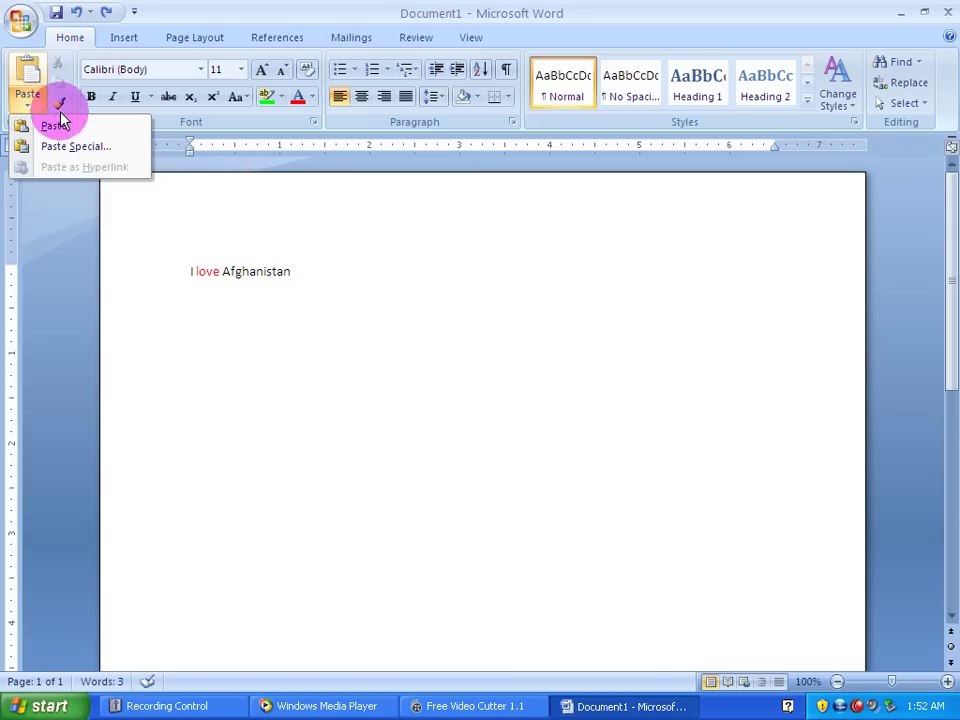
pyautogui.click(328, 317)
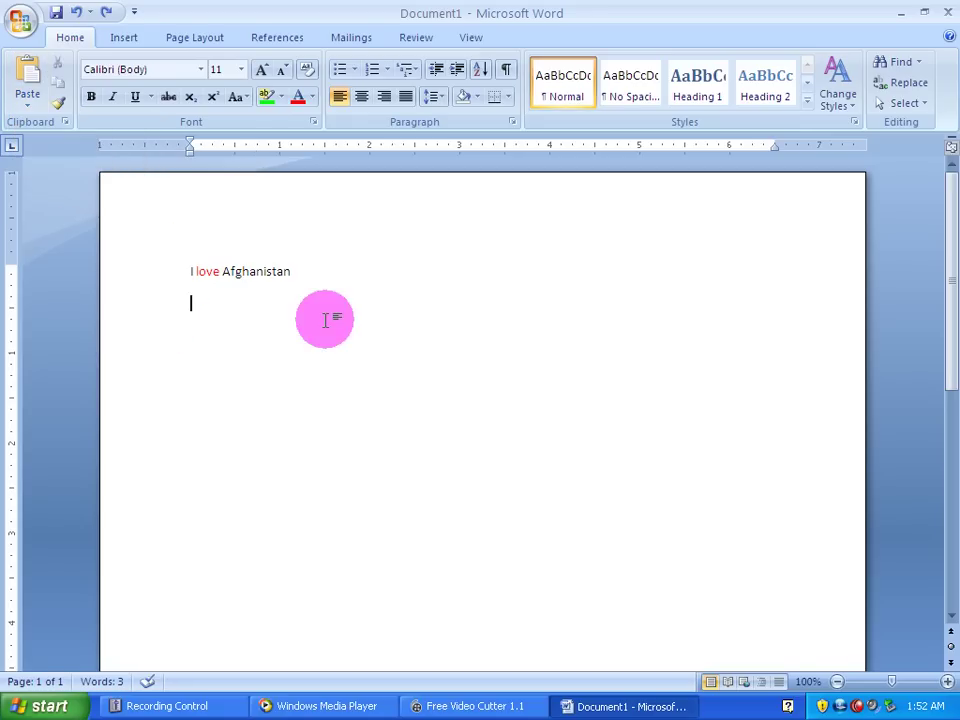
# Delete the existing text and enter "I love Afghanistan" afresh with default formatting.
pyautogui.moveTo(328, 317); pyautogui.dragTo(135, 246)
pyautogui.press('Delete')
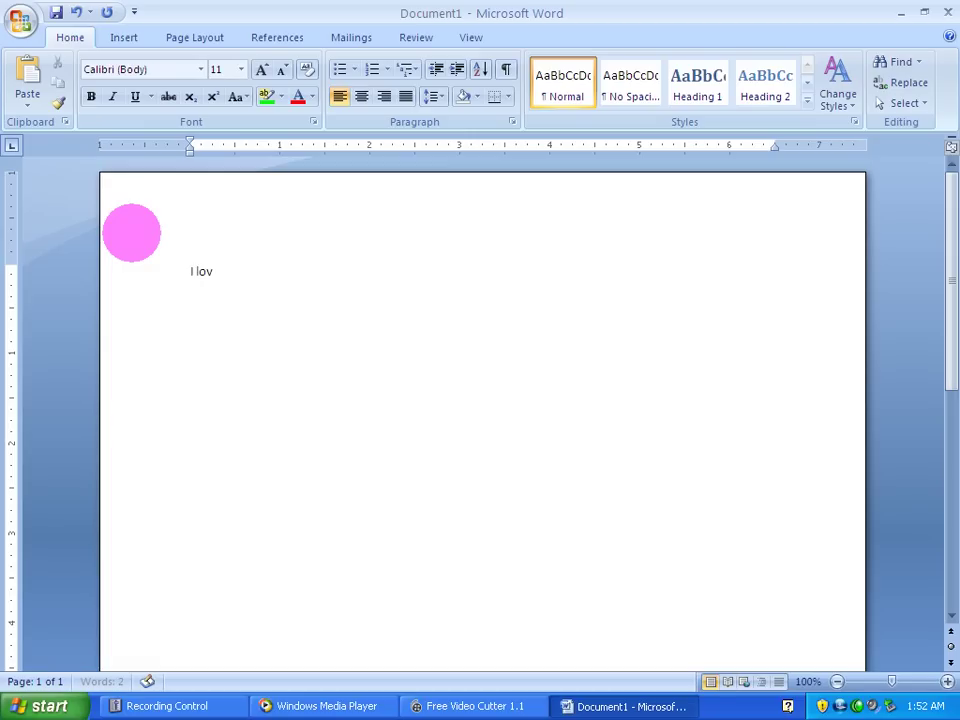
pyautogui.write('I love Afghanistan')
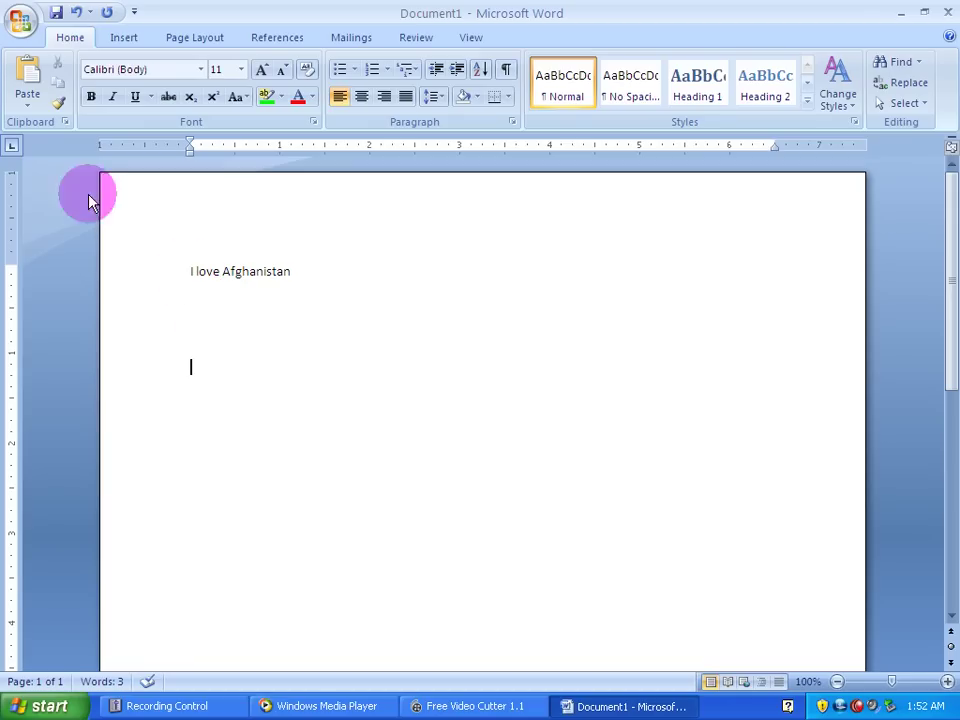
# Insert the copied sentence a few lines below the original as a paste link in HTML Format using Paste Special.
pyautogui.click(38, 106)
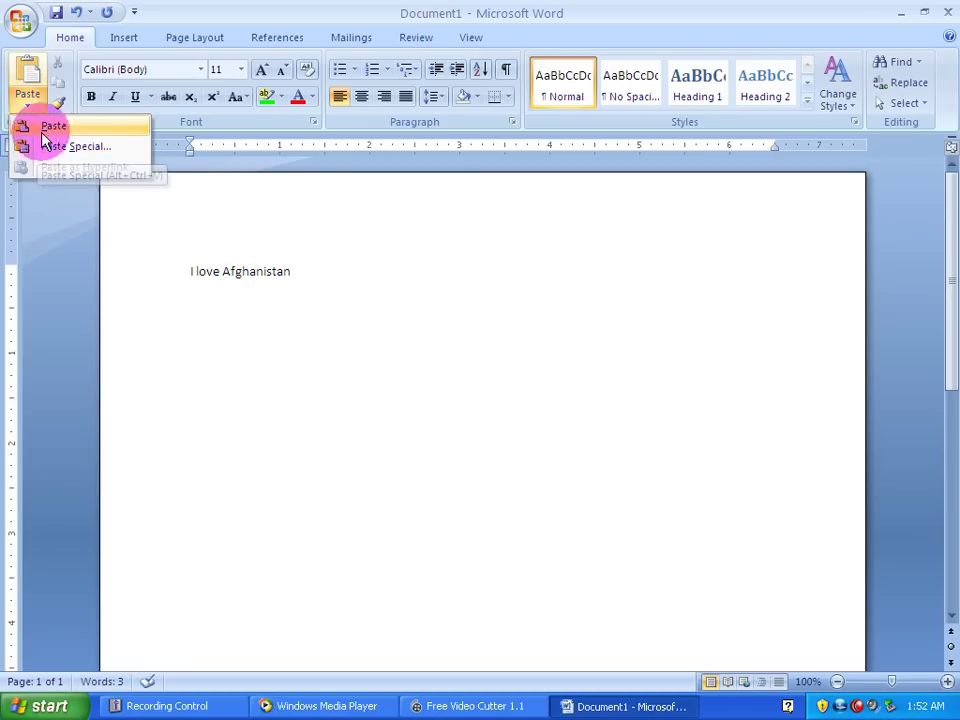
pyautogui.click(45, 133)
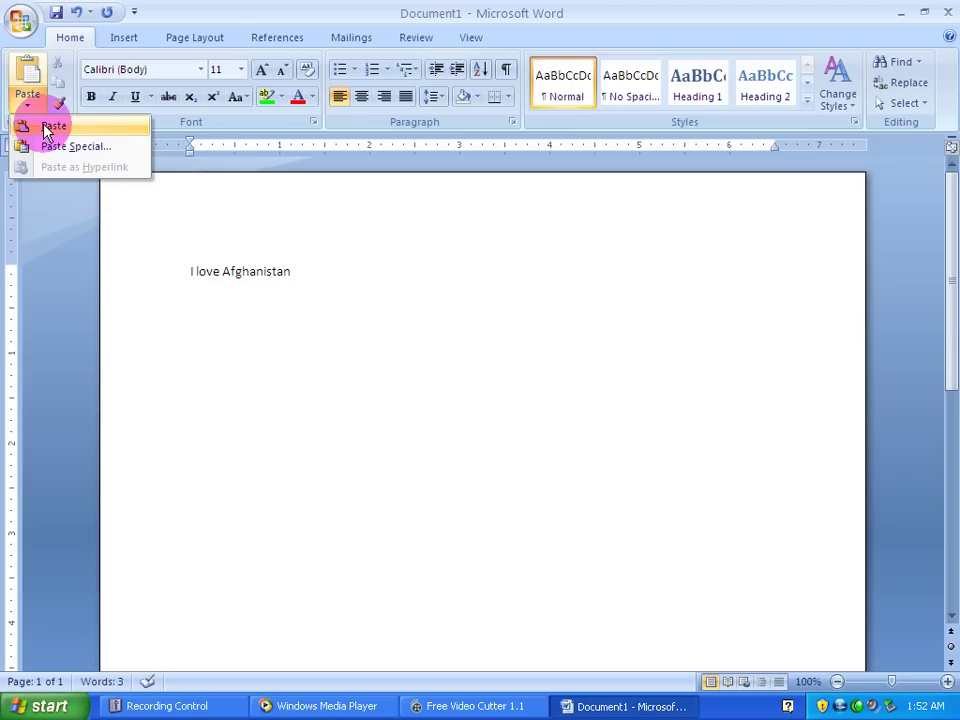
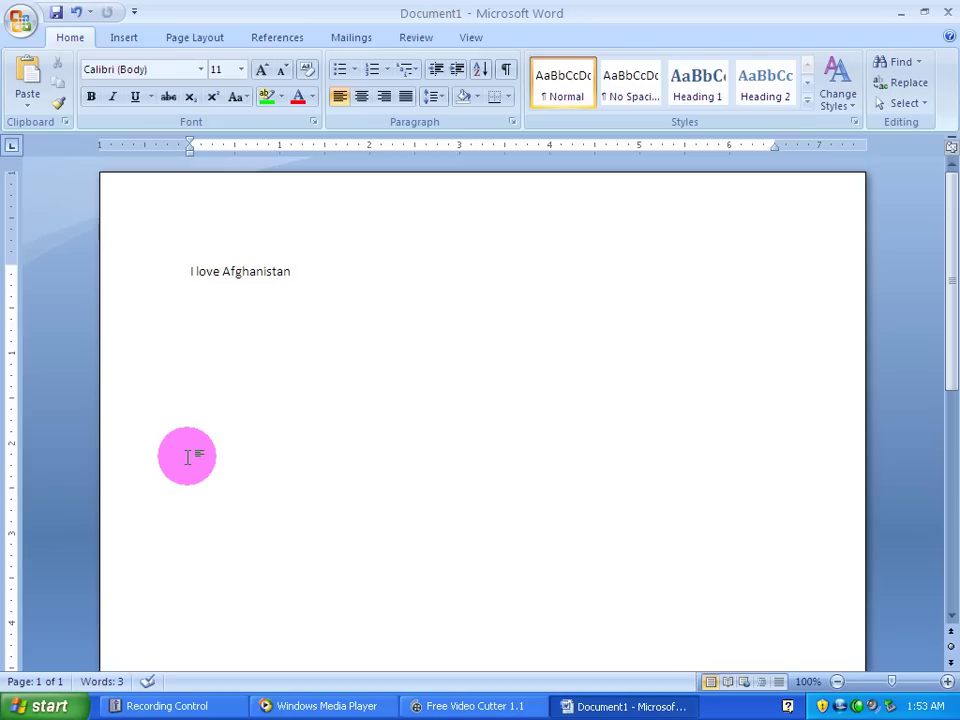
pyautogui.click(28, 100)
pyautogui.click(42, 147)
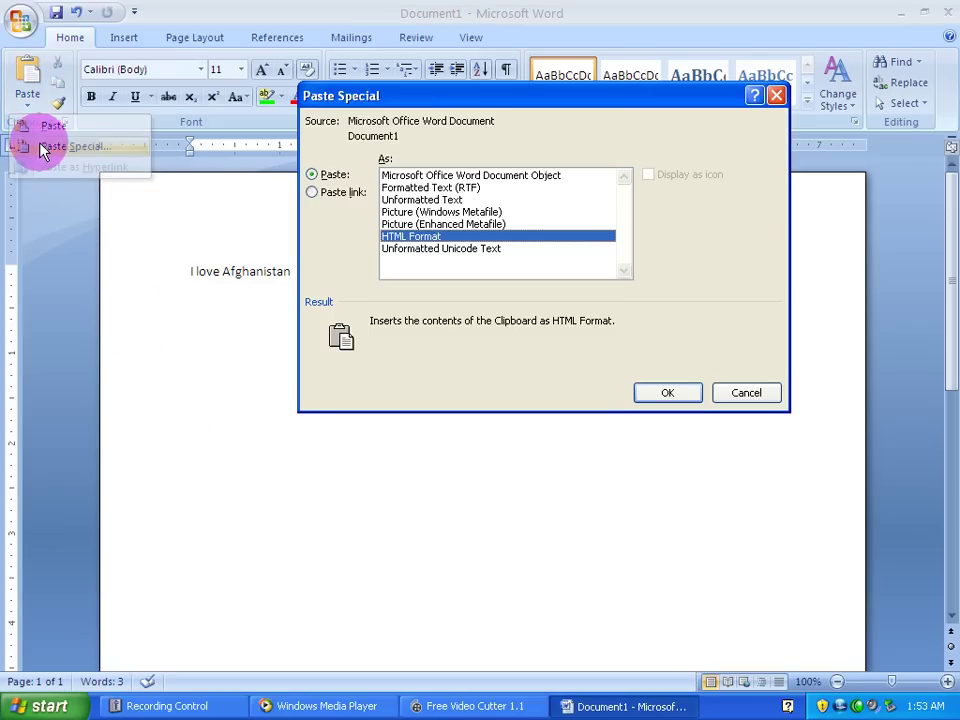
pyautogui.moveTo(439, 90); pyautogui.dragTo(409, 66)
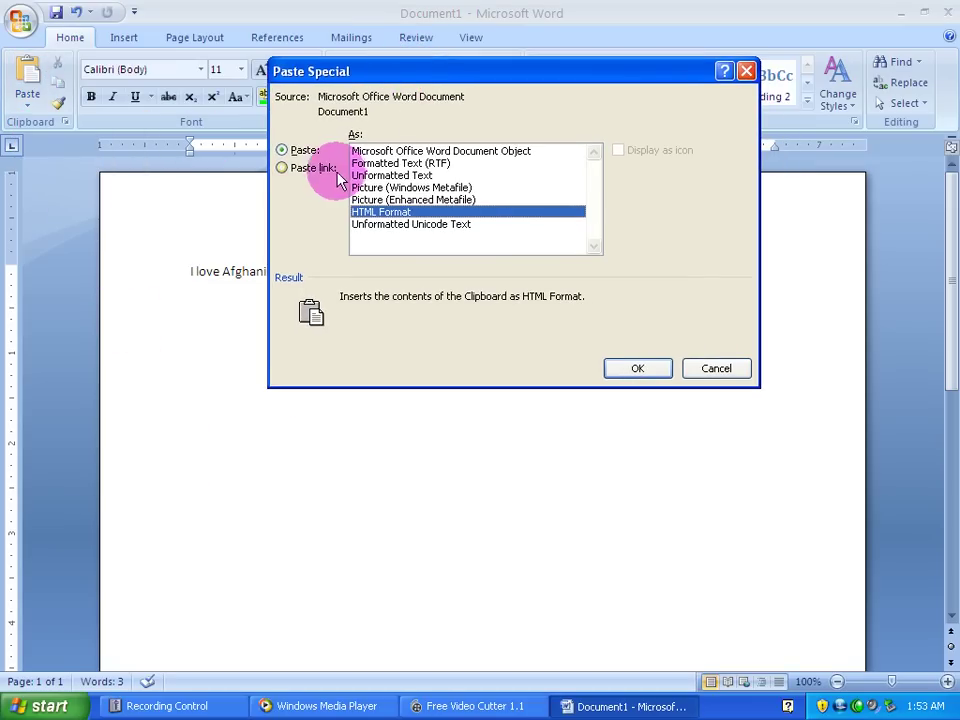
pyautogui.click(305, 170)
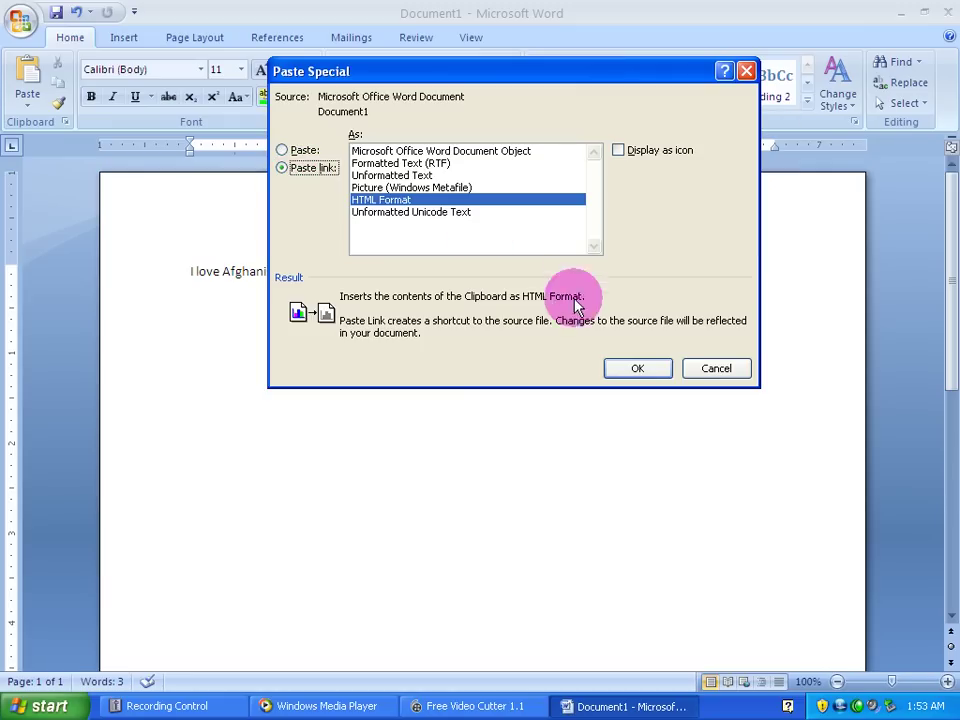
pyautogui.click(620, 366)
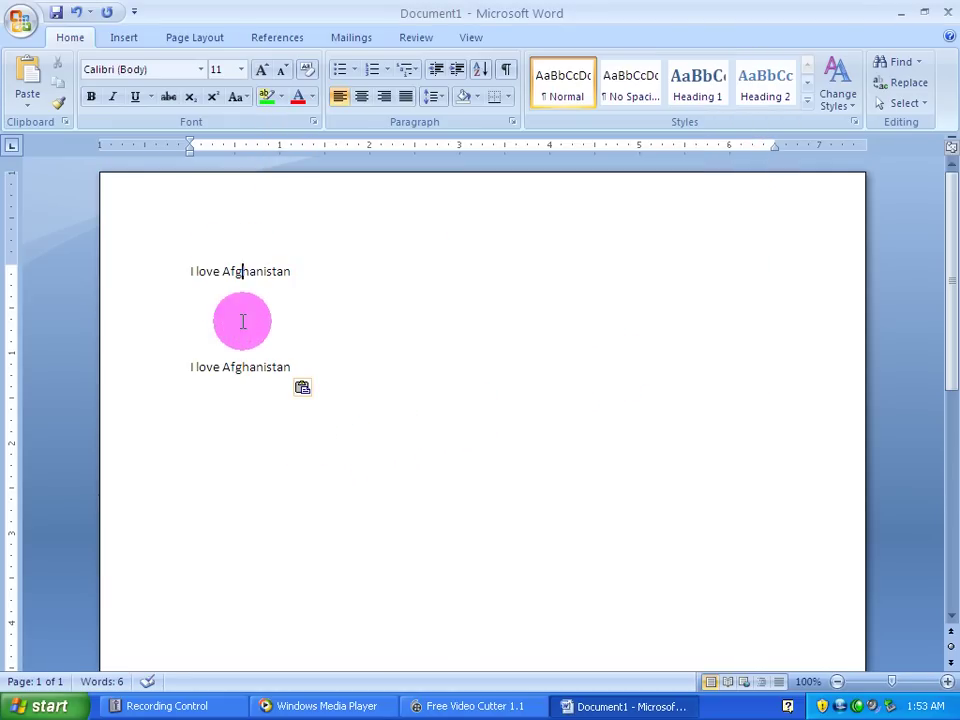
# Format the original sentence with a red font, green highlighting and font size 20.
pyautogui.click(243, 375)
pyautogui.click(240, 270)
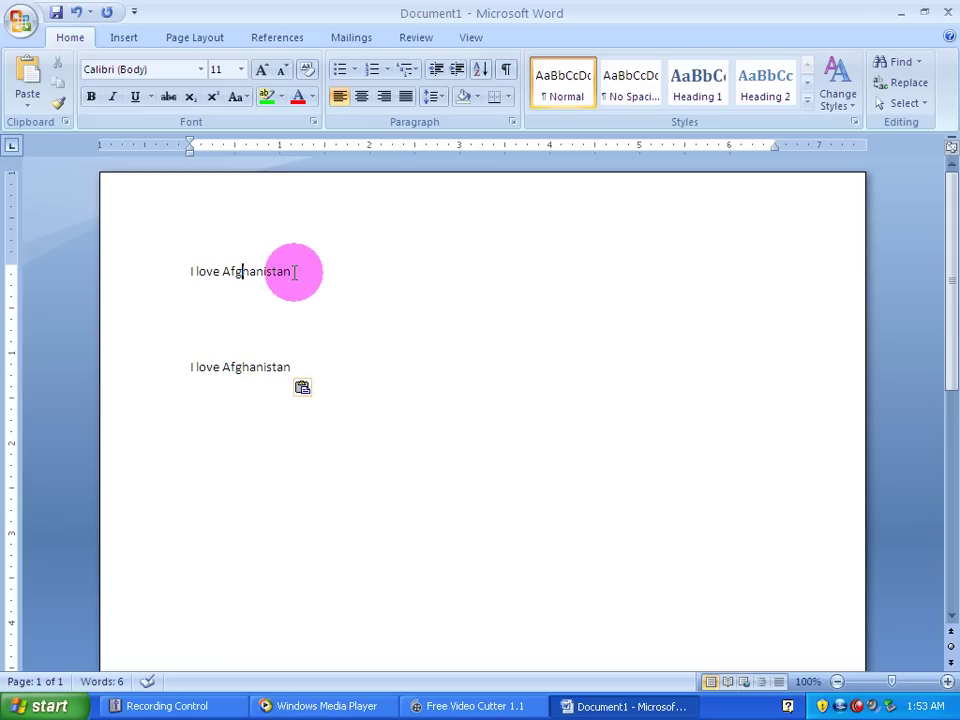
pyautogui.moveTo(293, 272); pyautogui.dragTo(191, 265)
pyautogui.click(292, 100)
pyautogui.click(270, 98)
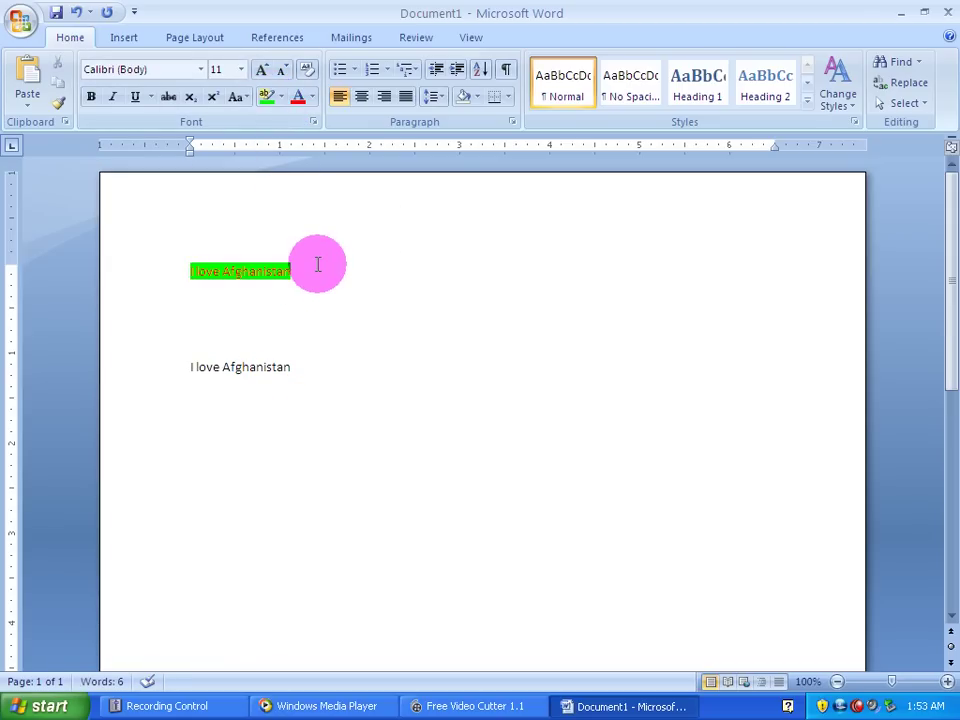
pyautogui.click(262, 72)
pyautogui.click(262, 72)
pyautogui.click(263, 73)
pyautogui.click(263, 73)
pyautogui.click(264, 74)
pyautogui.click(446, 223)
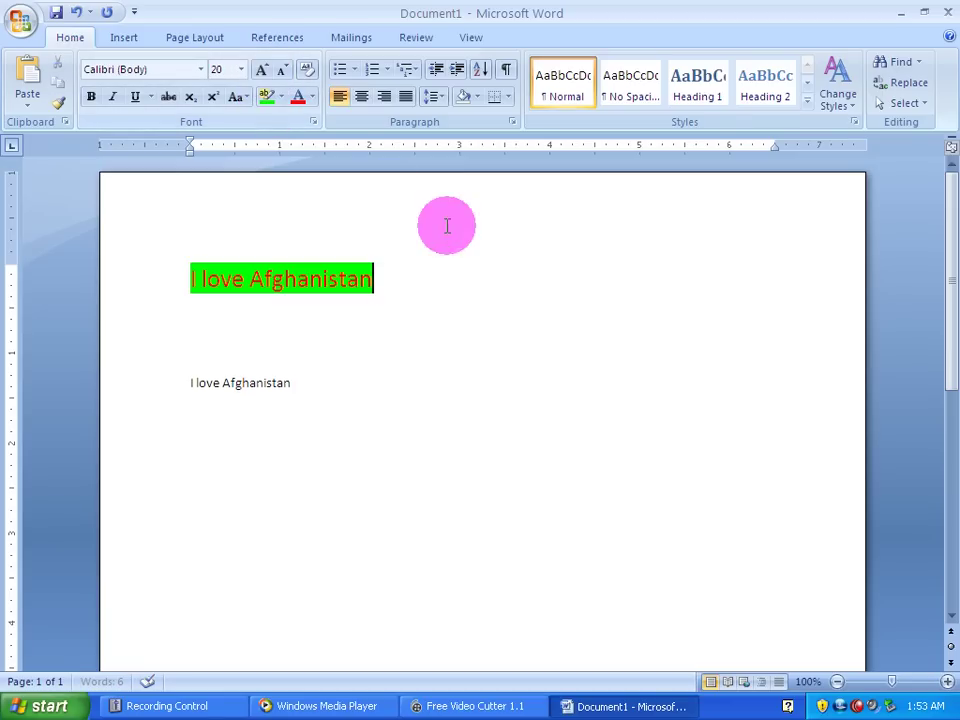
# Extend the original sentence with "and all Afghans", start a new line after it and update the linked copy.
pyautogui.click(471, 350)
pyautogui.moveTo(363, 280); pyautogui.dragTo(387, 281)
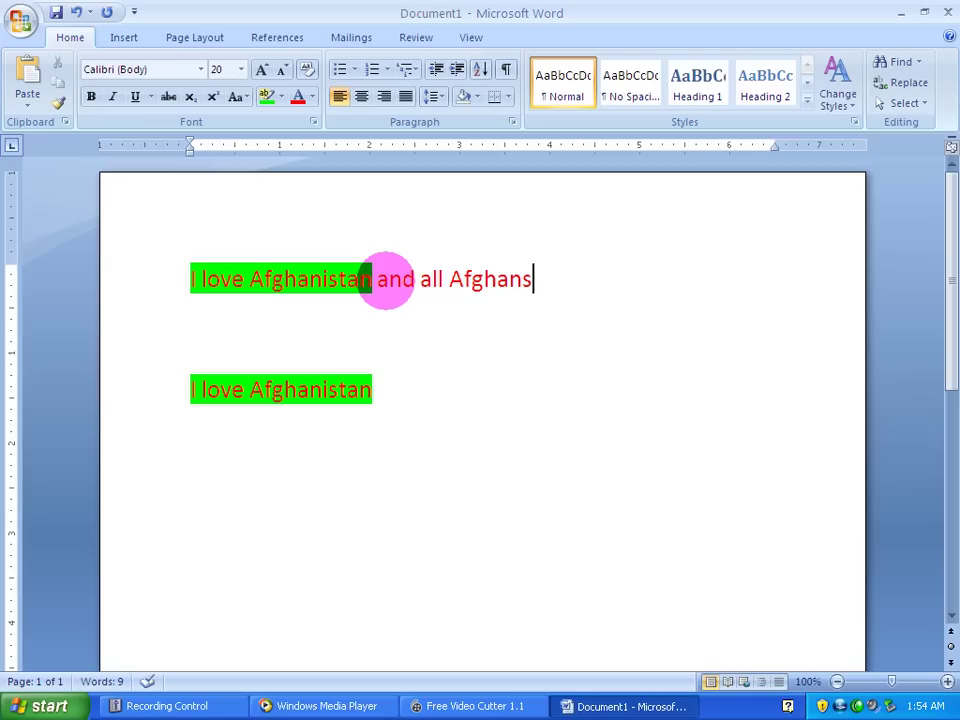
pyautogui.press('Return')
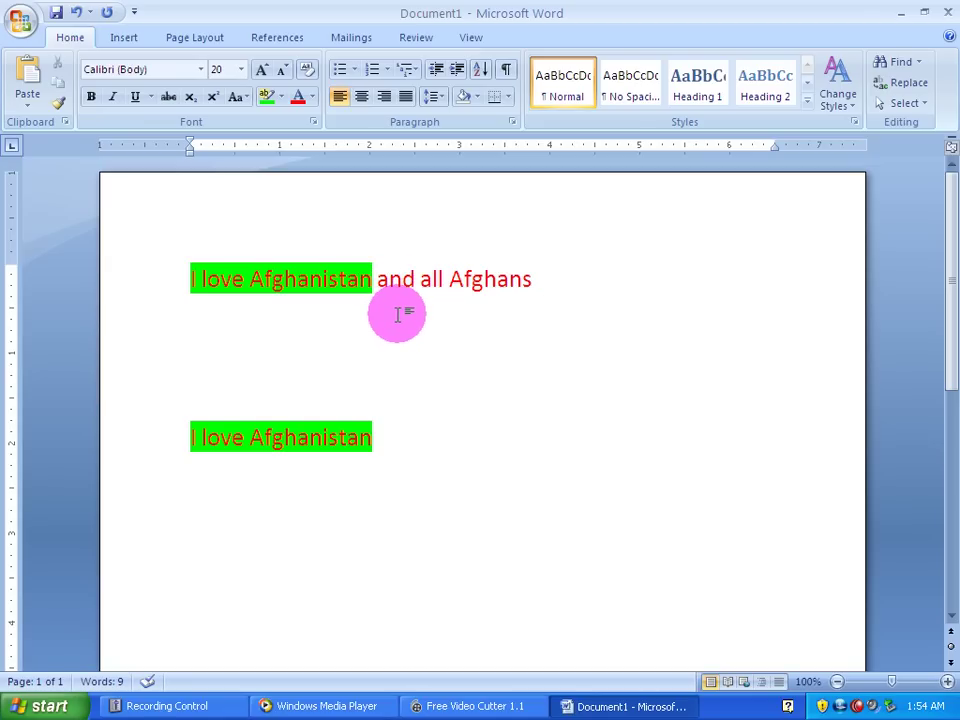
pyautogui.write('and all Afghans')
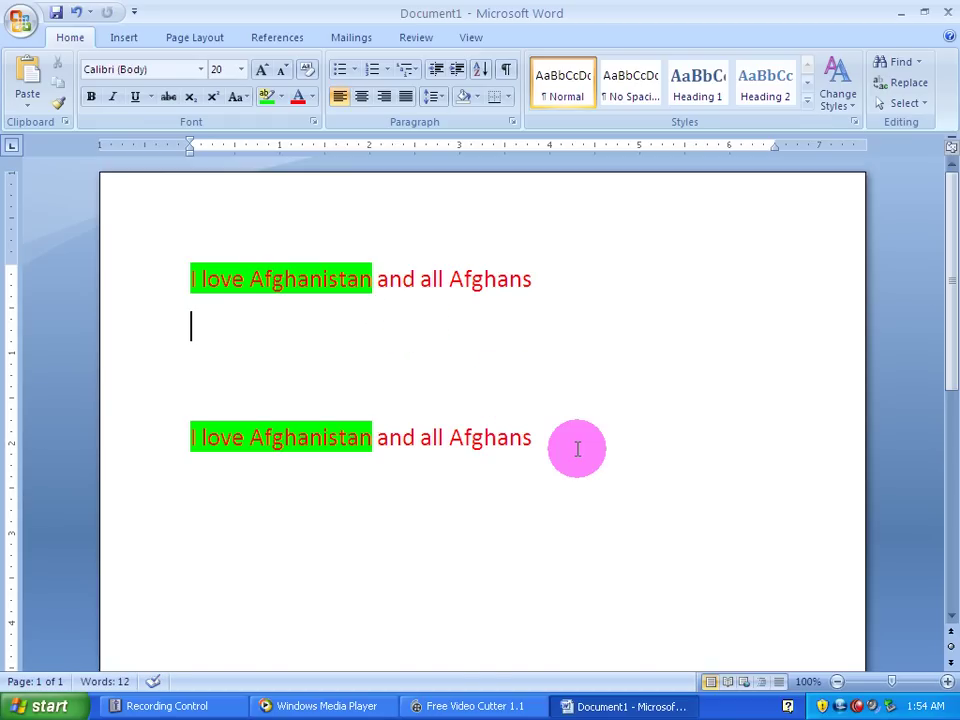
# Replace the whole document content with sample paragraphs generated by =lorem().
pyautogui.hotkey('ctrl', 'a')
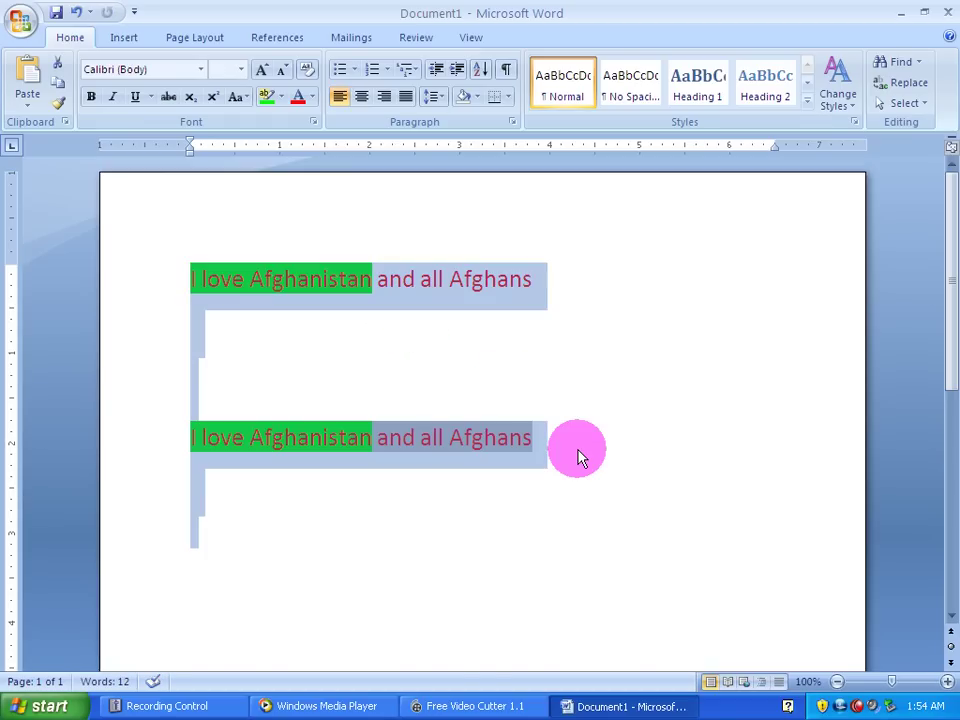
pyautogui.press('Delete')
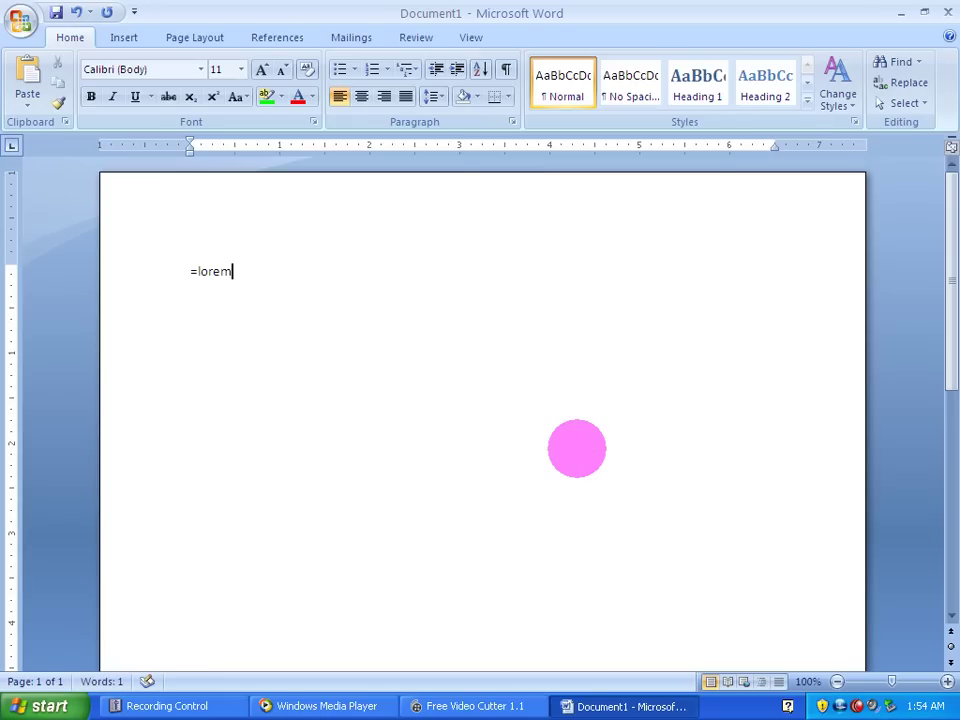
pyautogui.write('=lorem()')
pyautogui.press('Return')
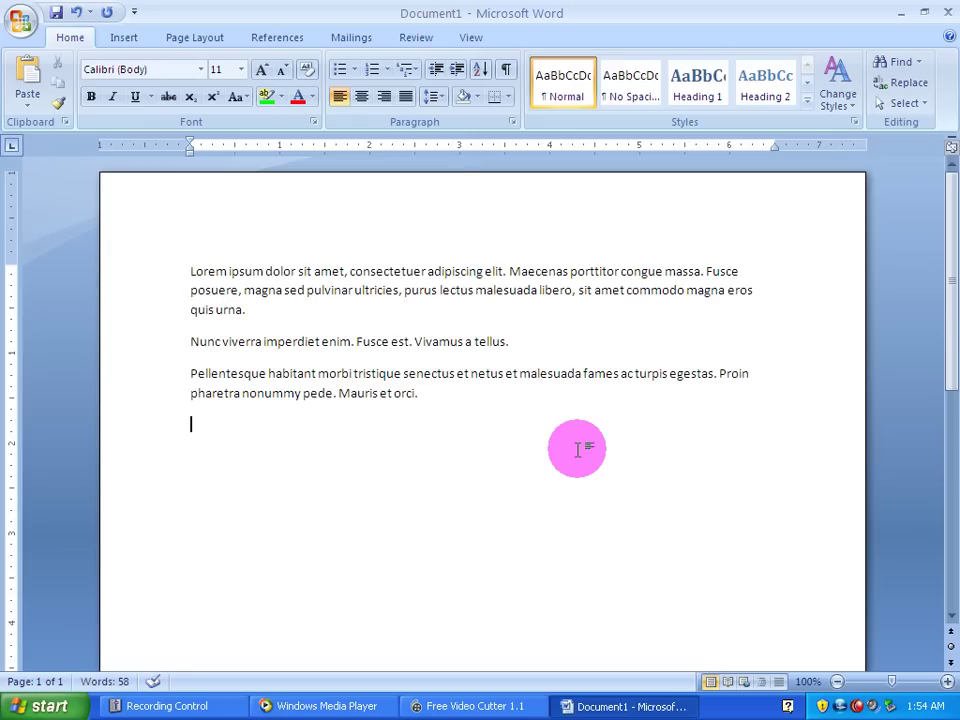
# Delete the sample text following "magna eros" so that only the first two lines are kept.
pyautogui.click(466, 406)
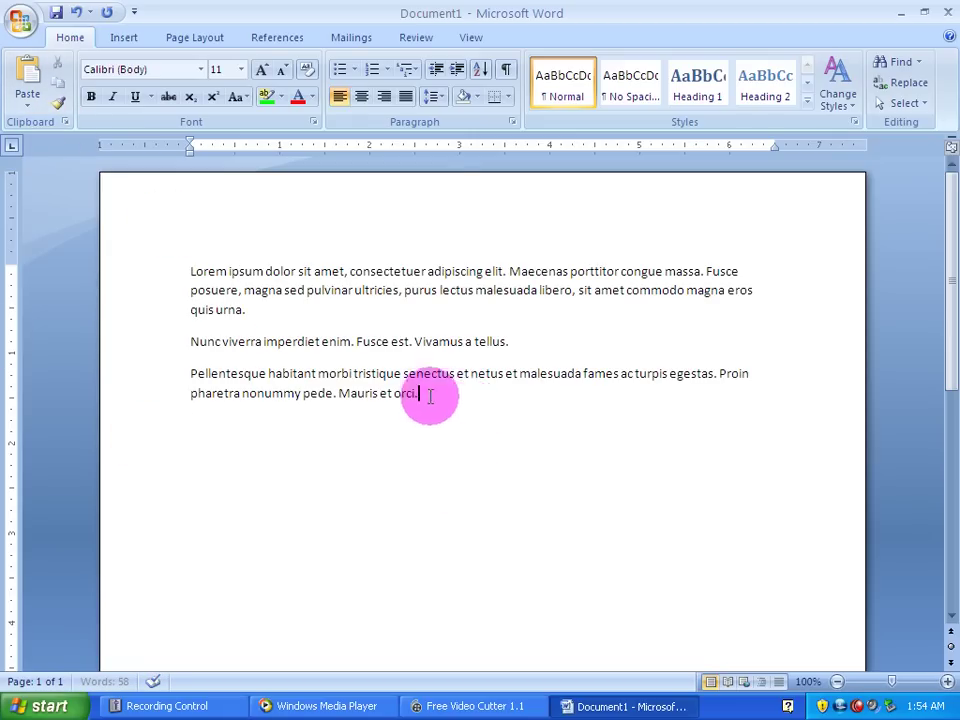
pyautogui.moveTo(466, 406); pyautogui.dragTo(167, 229)
pyautogui.click(377, 524)
pyautogui.click(170, 334)
pyautogui.moveTo(170, 334); pyautogui.dragTo(407, 418)
pyautogui.press('Delete')
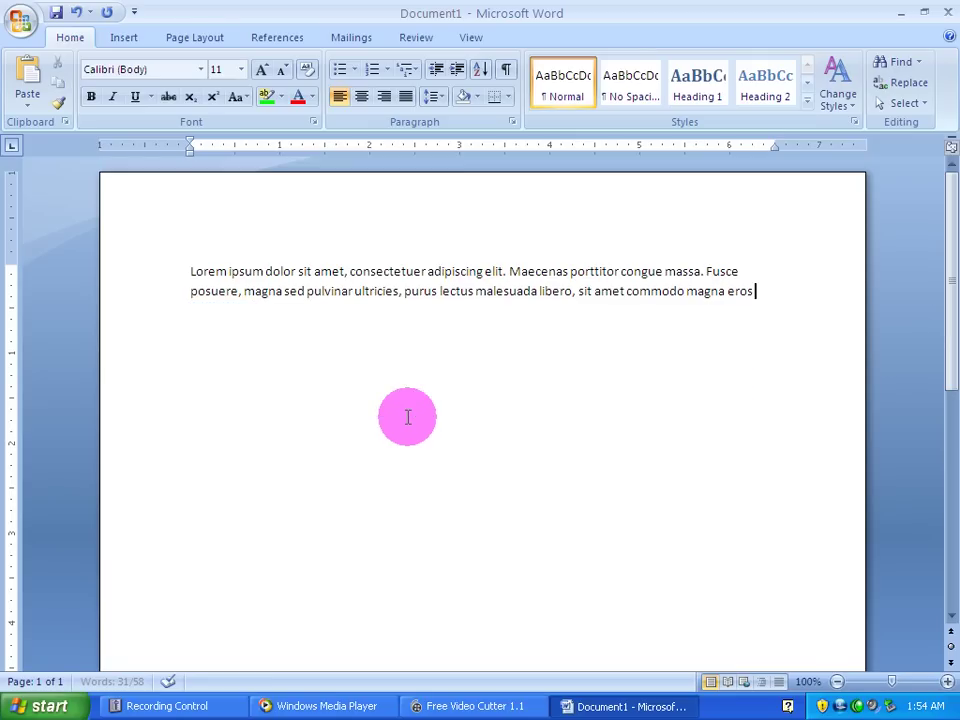
# Copy the two lines and paste them lower on the page as a Microsoft Office Word Document Object using Paste Special.
pyautogui.moveTo(772, 292); pyautogui.dragTo(192, 262)
pyautogui.click(56, 82)
pyautogui.click(193, 463)
pyautogui.click(27, 94)
pyautogui.click(212, 493)
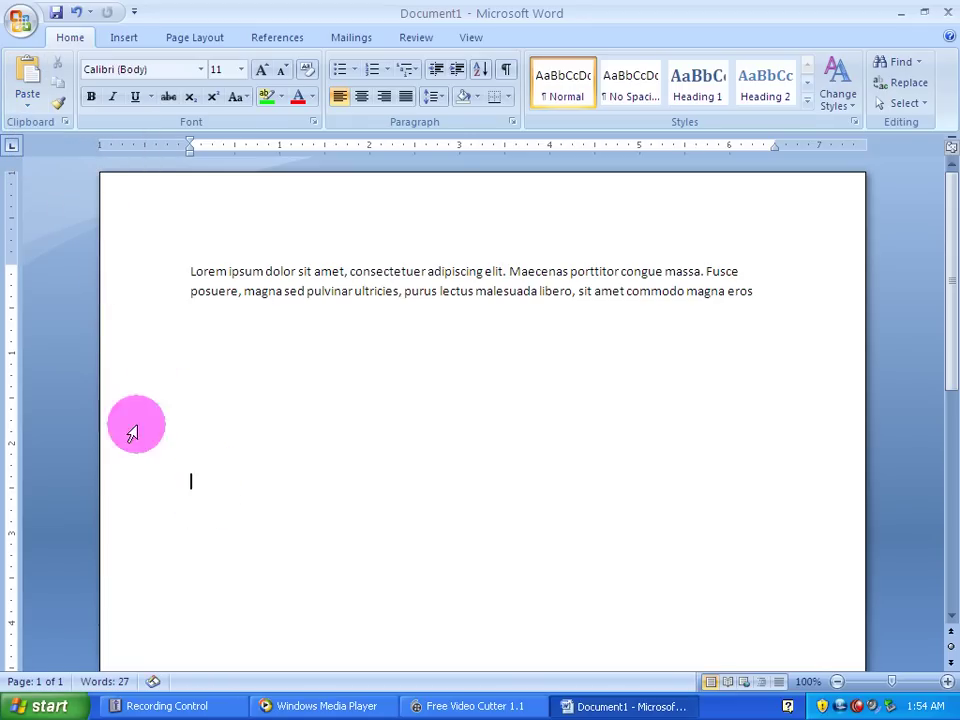
pyautogui.click(29, 95)
pyautogui.click(45, 150)
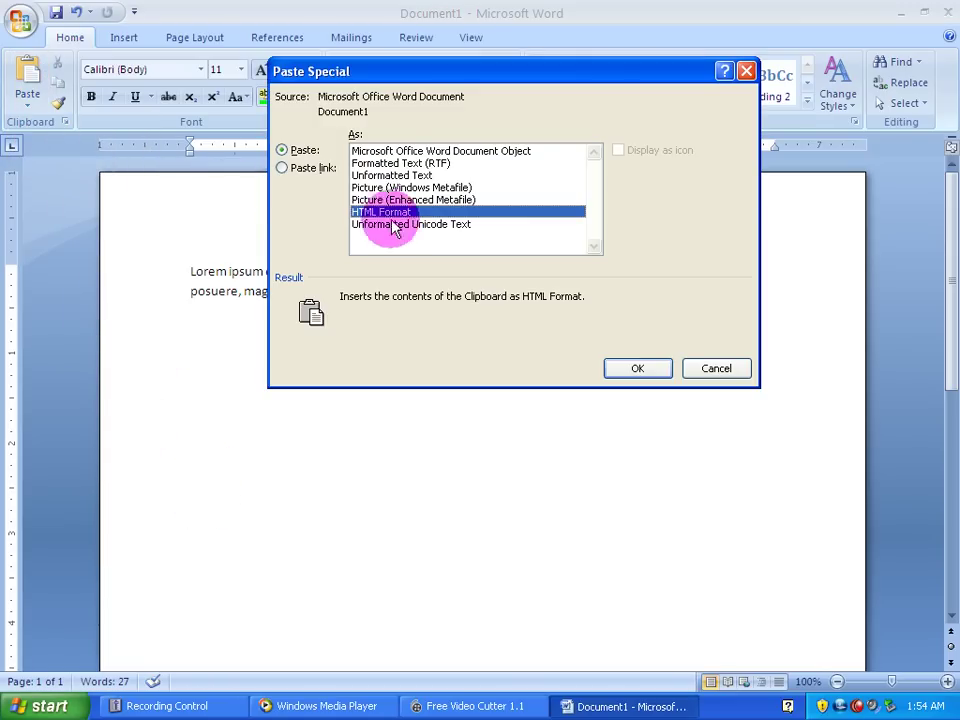
pyautogui.click(395, 151)
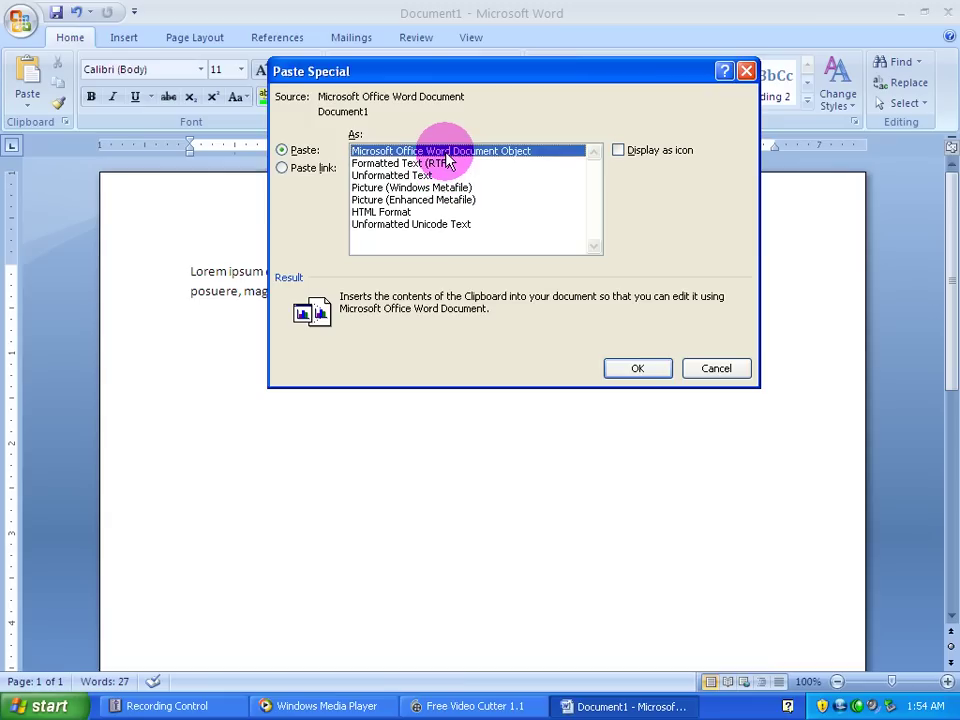
pyautogui.click(636, 370)
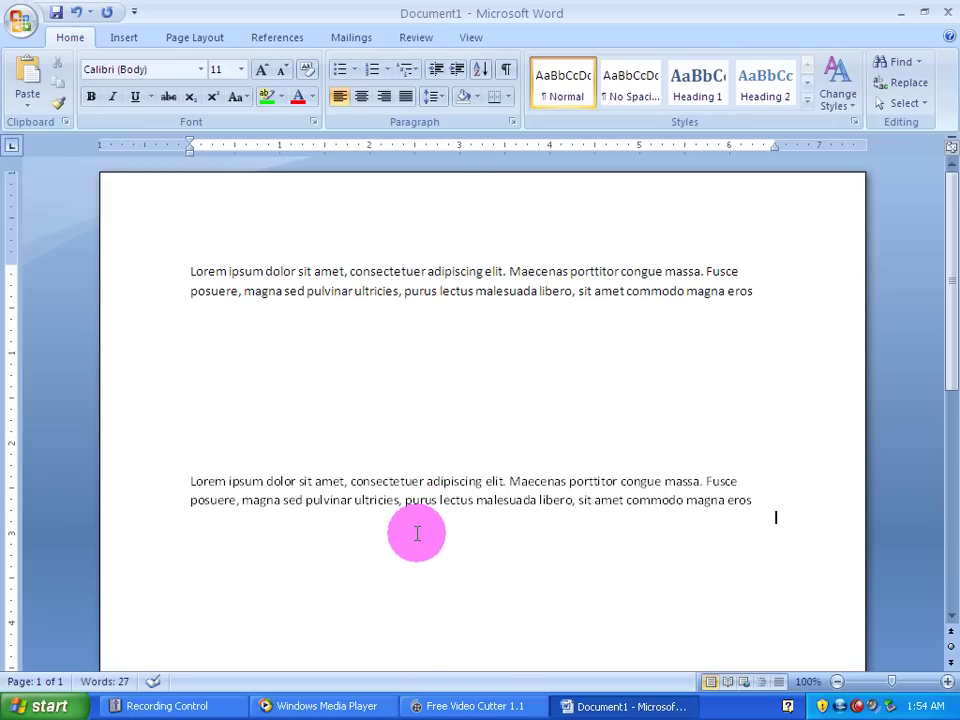
# Stretch the embedded document object vertically and open it for editing in its own window.
pyautogui.click(400, 507)
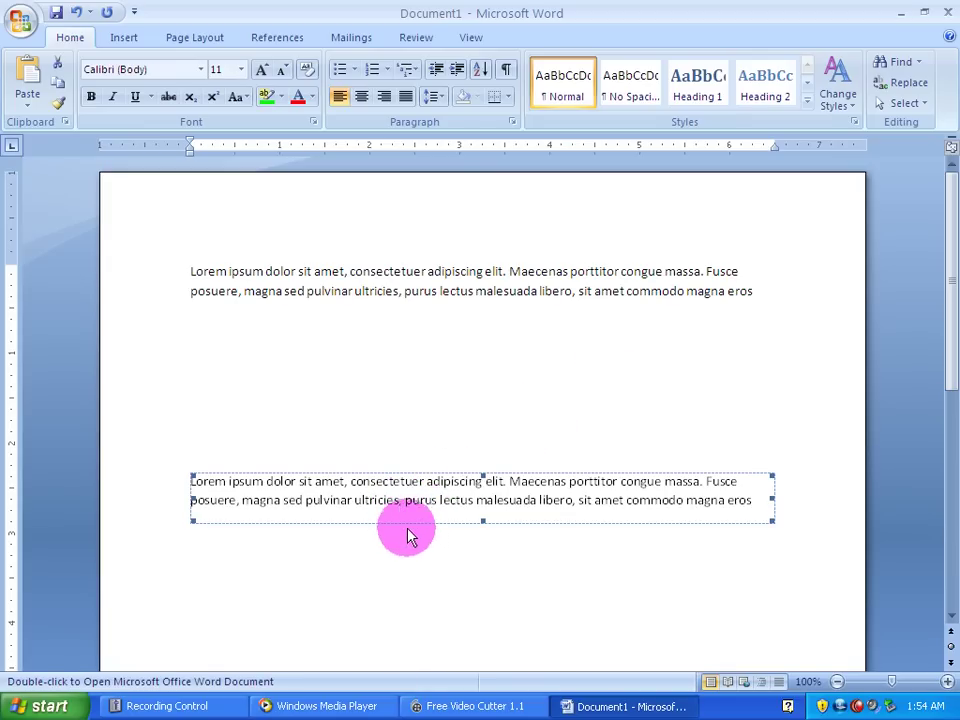
pyautogui.moveTo(484, 475); pyautogui.dragTo(484, 457)
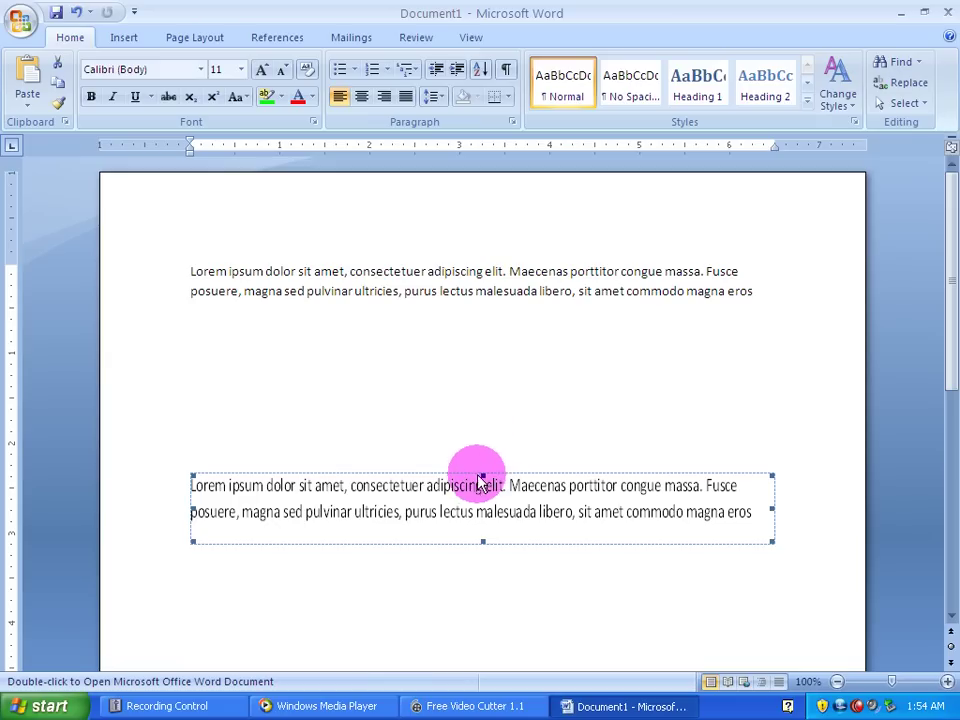
pyautogui.doubleClick(403, 520)
# Format the embedded text in red, size 14 and with green highlighting, and close it to return to Document1.
pyautogui.moveTo(189, 271); pyautogui.dragTo(784, 291)
pyautogui.click(298, 98)
pyautogui.click(261, 72)
pyautogui.click(261, 72)
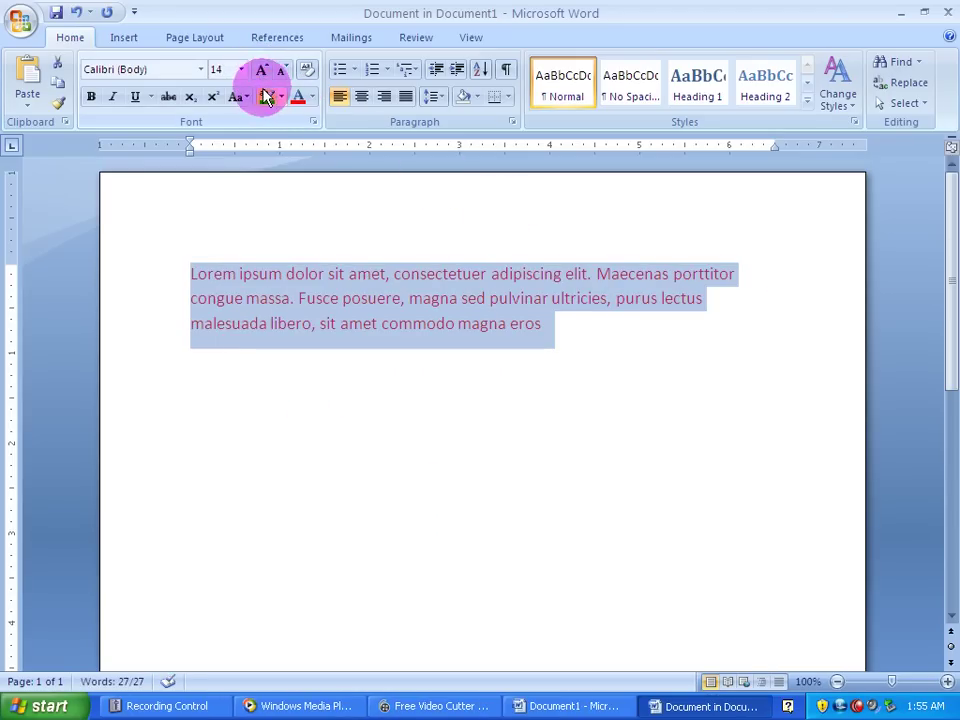
pyautogui.click(266, 96)
pyautogui.click(274, 392)
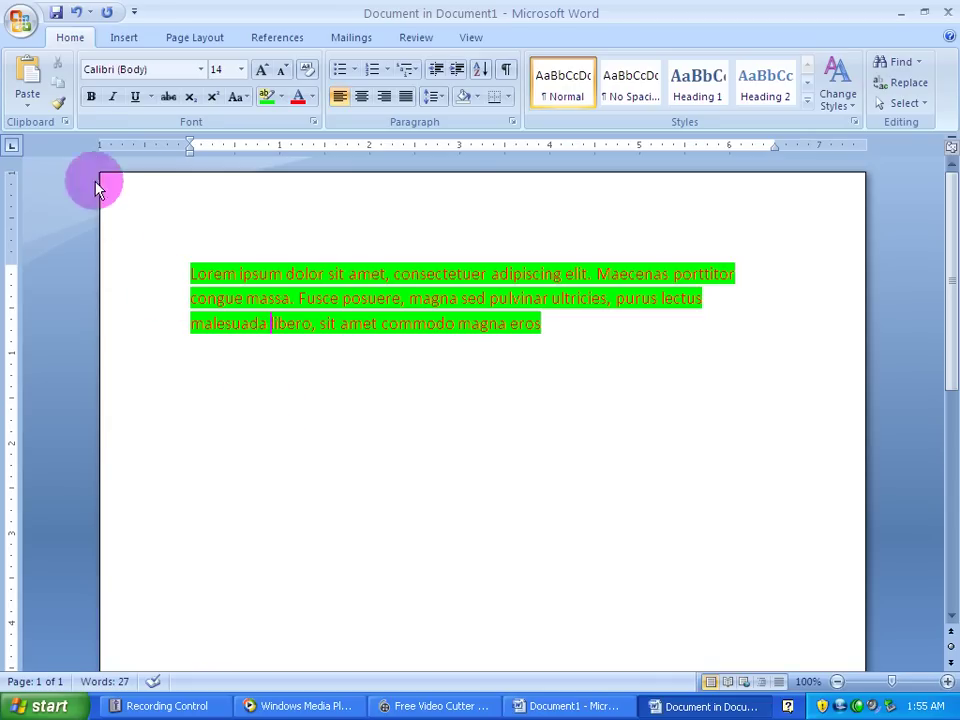
pyautogui.click(19, 19)
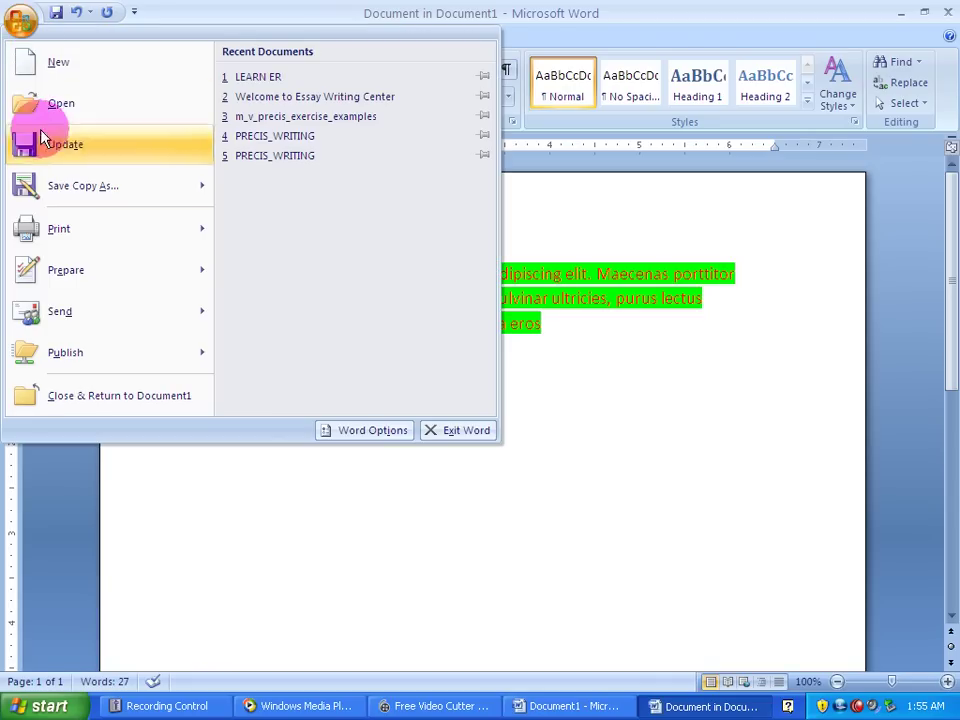
pyautogui.click(73, 394)
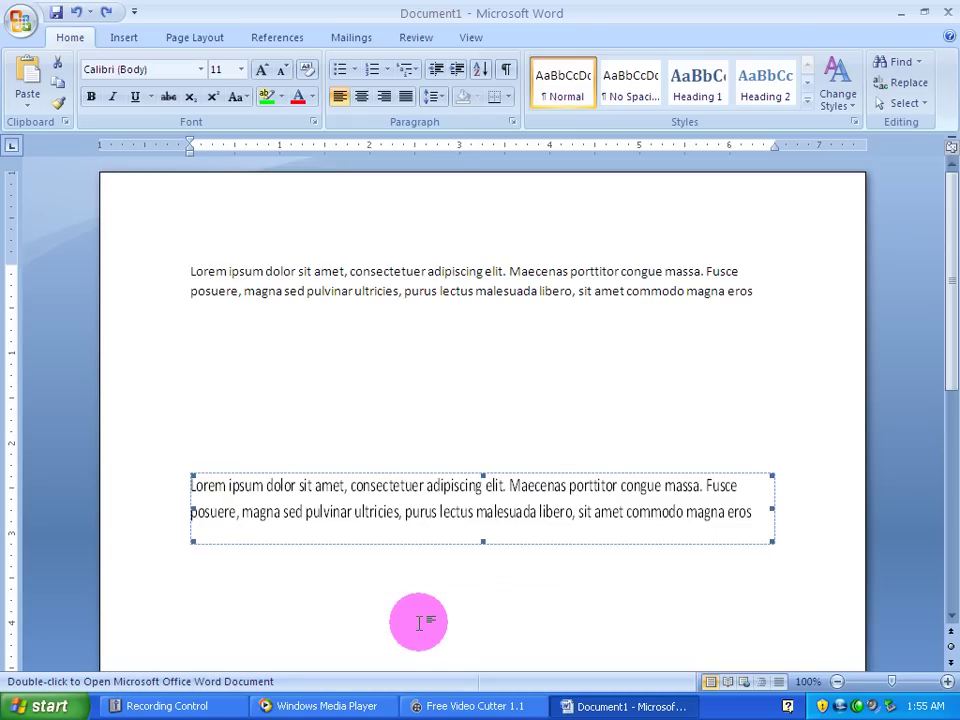
# Clear the whole document and enter "I love Afghanistan" followed by a new line.
pyautogui.hotkey('ctrl', 'a')
pyautogui.press('Delete')
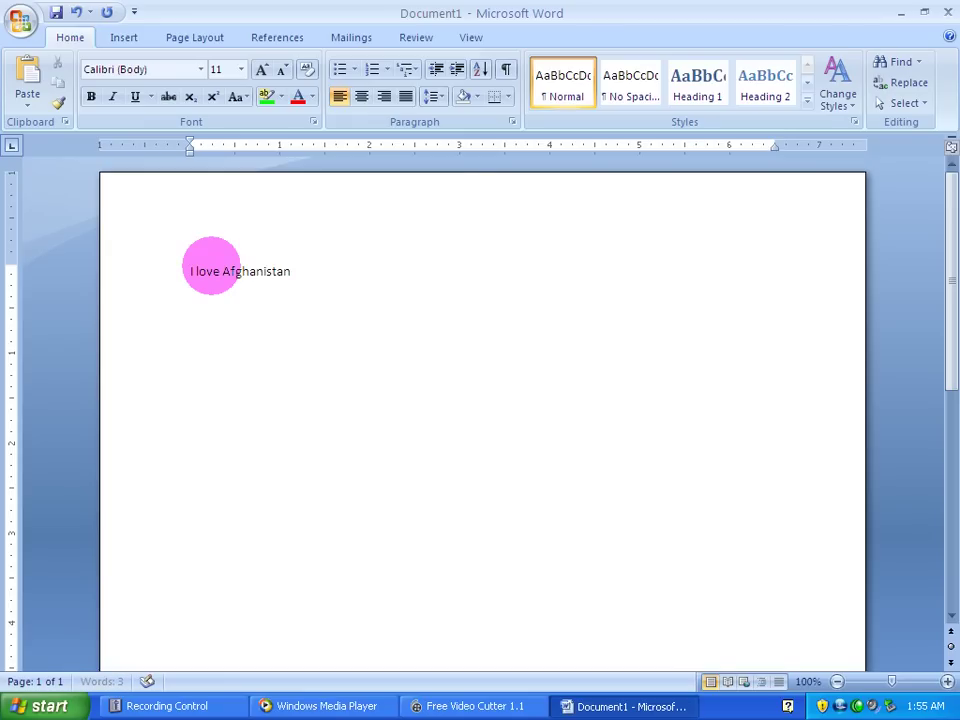
pyautogui.press('Return')
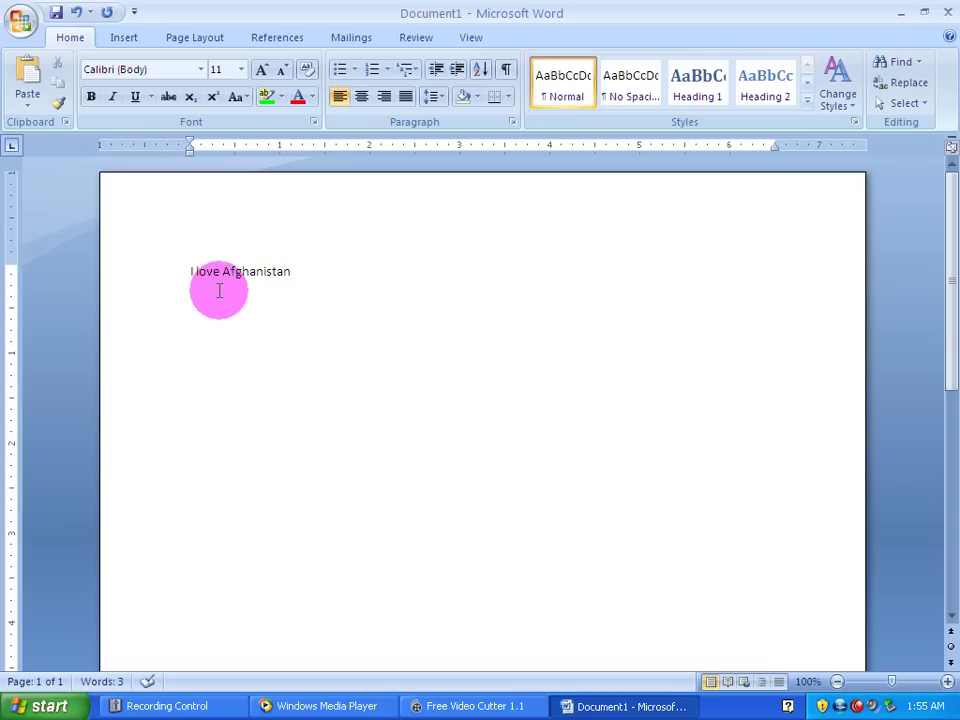
# Format the "I love Afghanistan" line in red, size 16, bold and with green highlighting.
pyautogui.moveTo(313, 274); pyautogui.dragTo(174, 274)
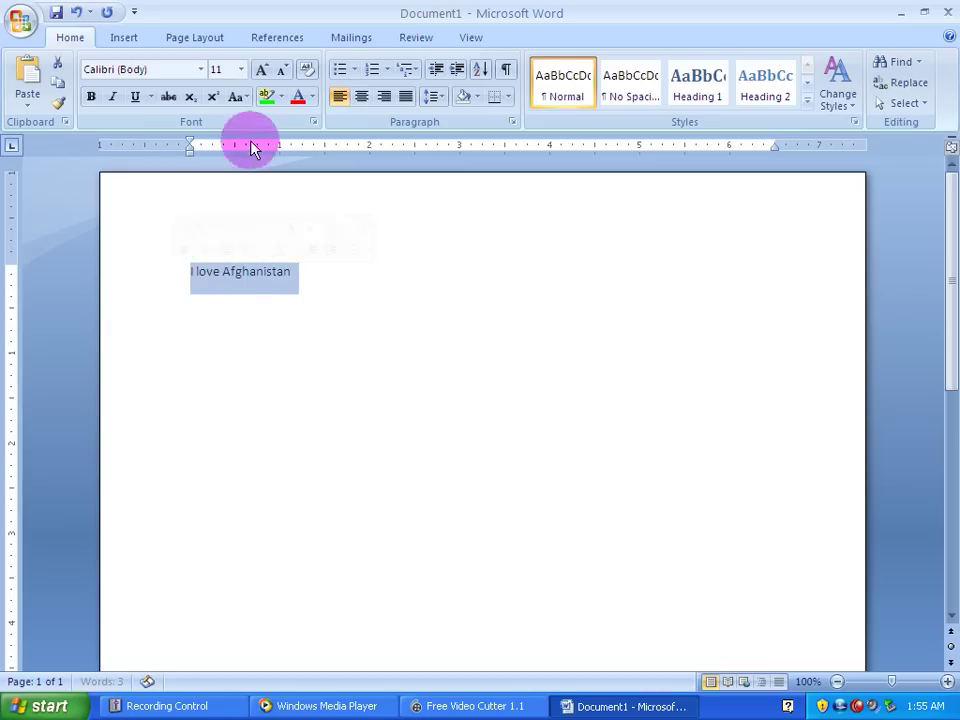
pyautogui.click(298, 96)
pyautogui.click(262, 70)
pyautogui.click(262, 70)
pyautogui.click(262, 70)
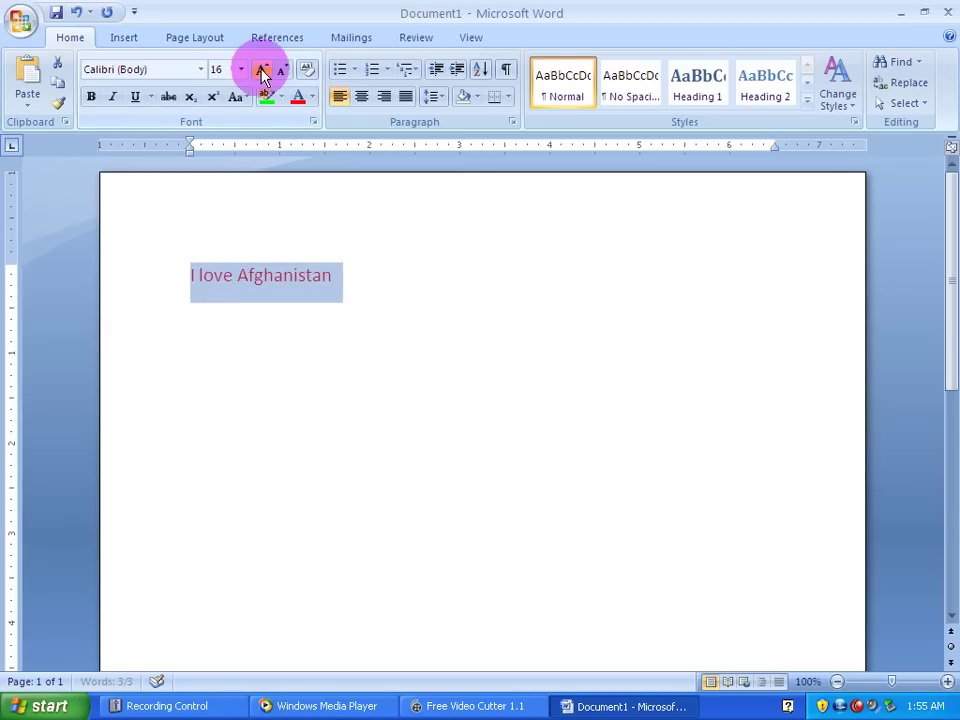
pyautogui.click(266, 96)
pyautogui.click(356, 269)
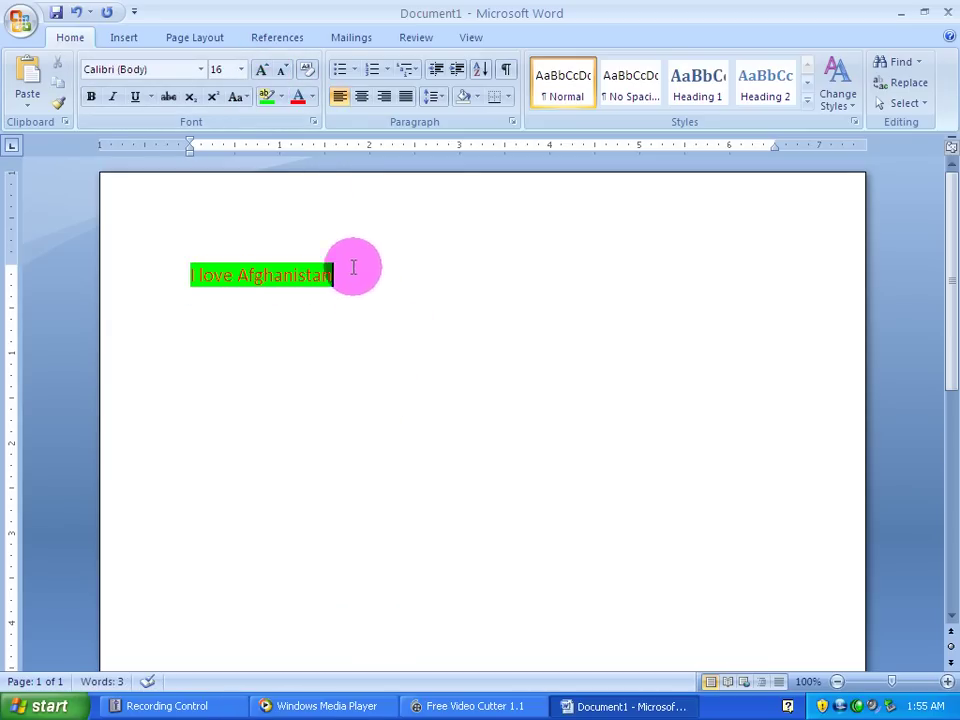
pyautogui.moveTo(356, 269); pyautogui.dragTo(131, 268)
pyautogui.click(90, 96)
pyautogui.click(382, 311)
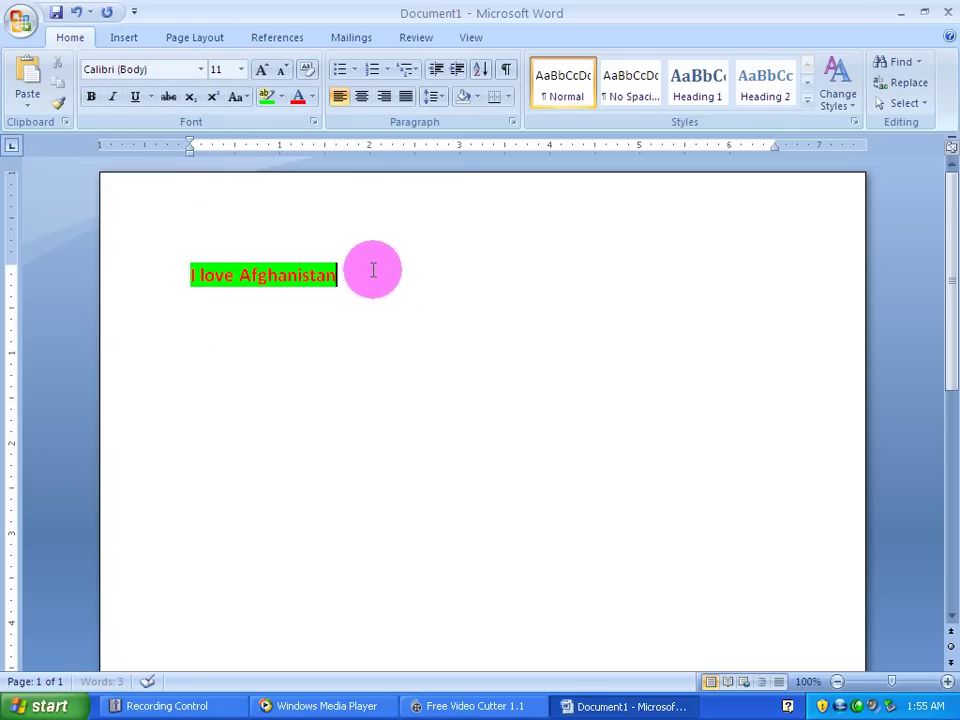
# Copy the formatted line and paste it over itself as Formatted Text (RTF) using Paste Special.
pyautogui.moveTo(373, 270); pyautogui.dragTo(191, 253)
pyautogui.hotkey('ctrl', 'c')
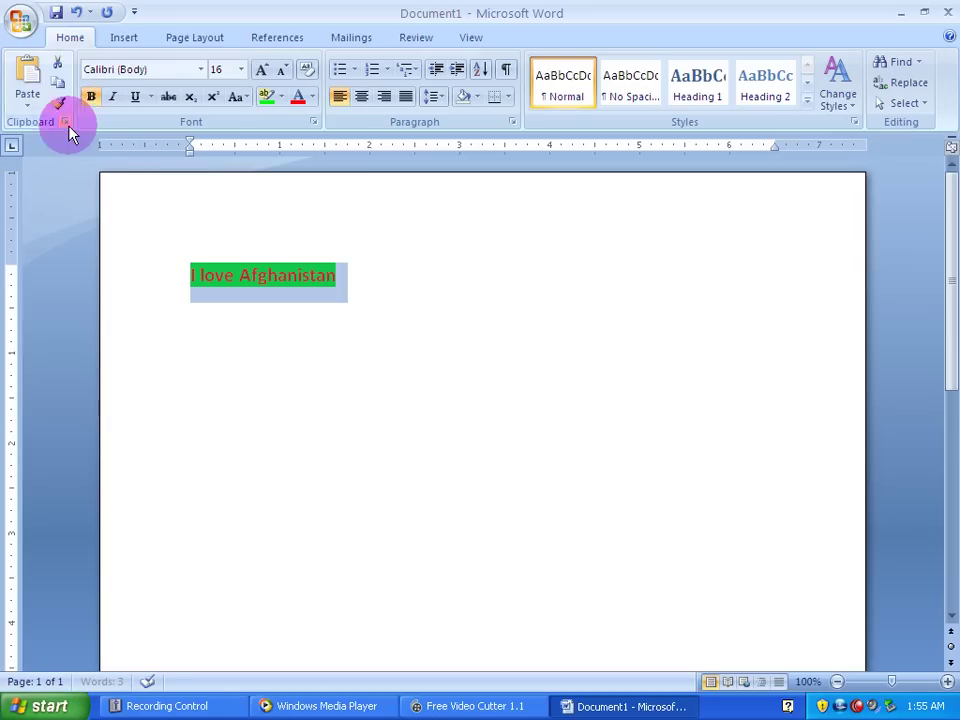
pyautogui.click(24, 104)
pyautogui.click(60, 146)
pyautogui.click(362, 163)
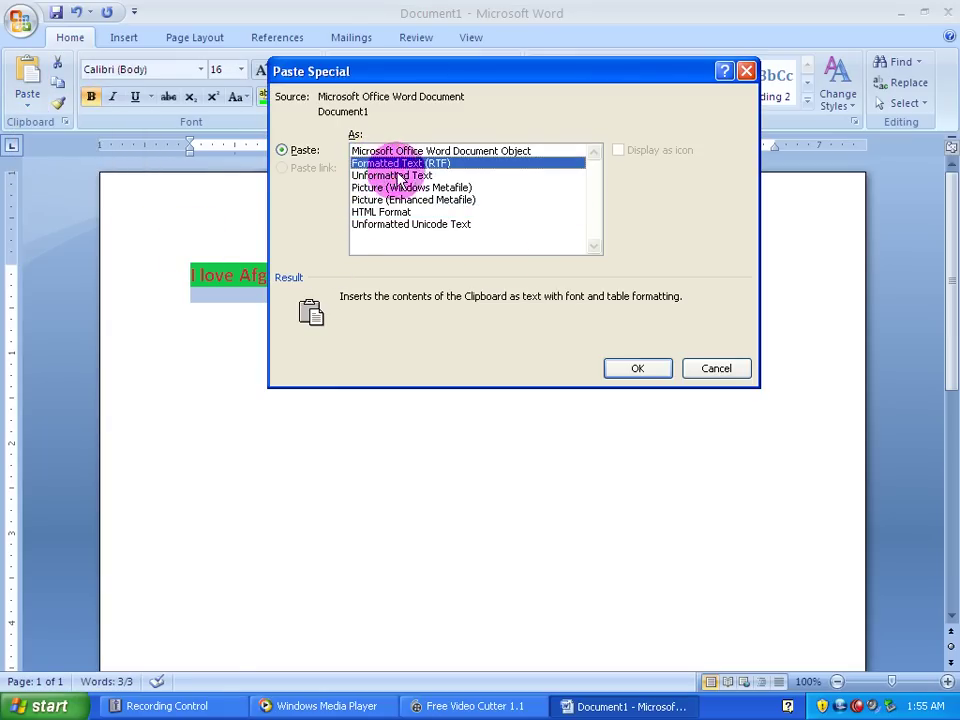
pyautogui.click(625, 368)
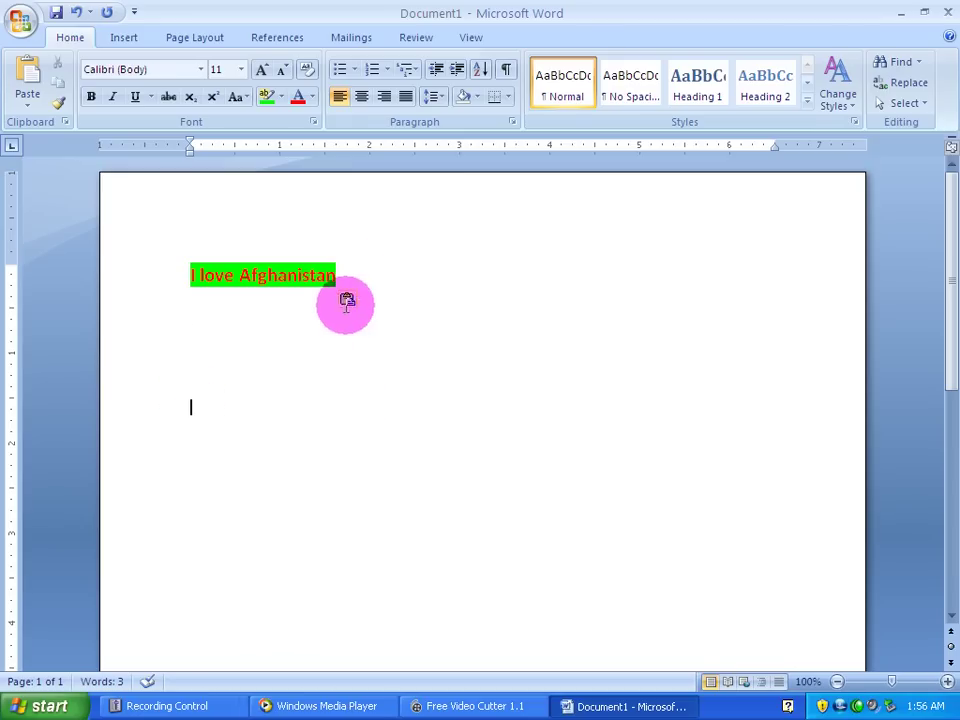
# Copy the formatted line, paste it lower on the page as Formatted Text (RTF) using Paste Special, and undo the paste.
pyautogui.click(165, 272)
pyautogui.hotkey('ctrl', 'c')
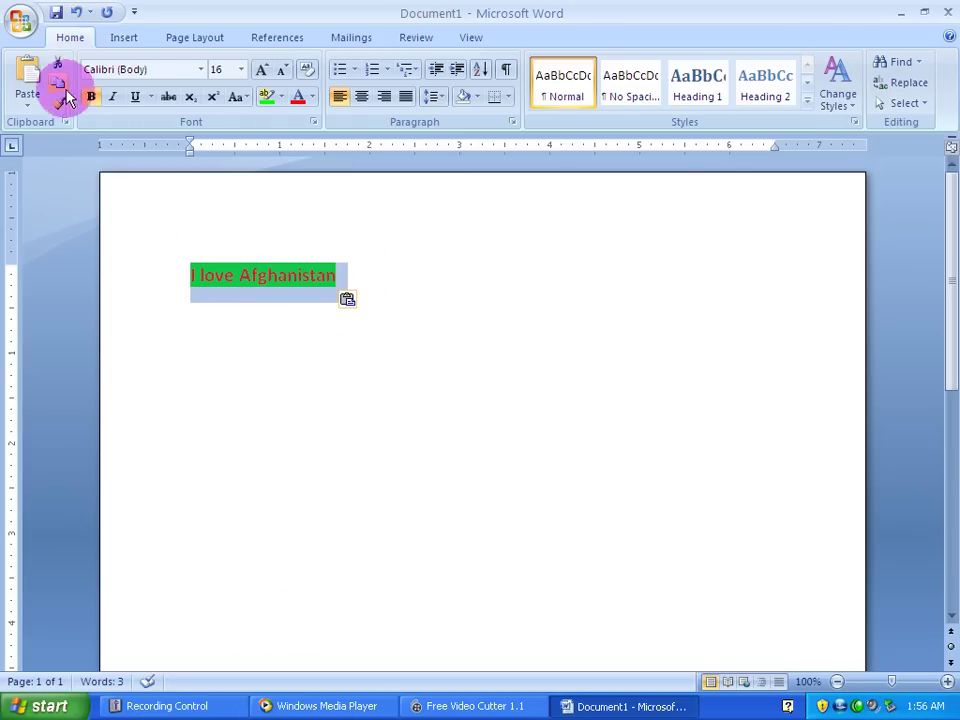
pyautogui.click(165, 452)
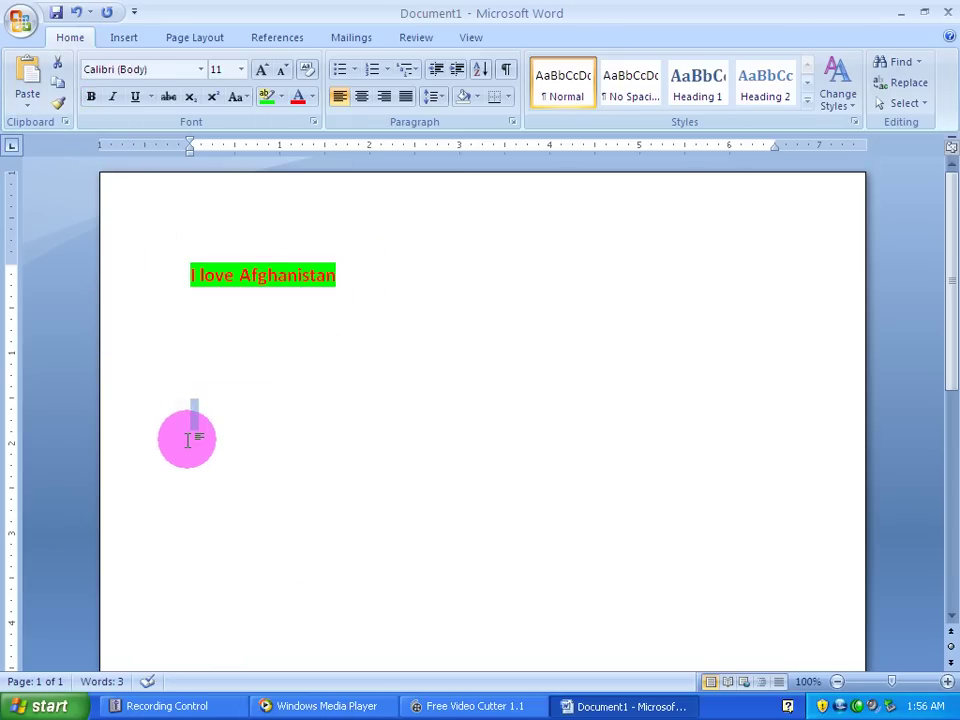
pyautogui.click(30, 112)
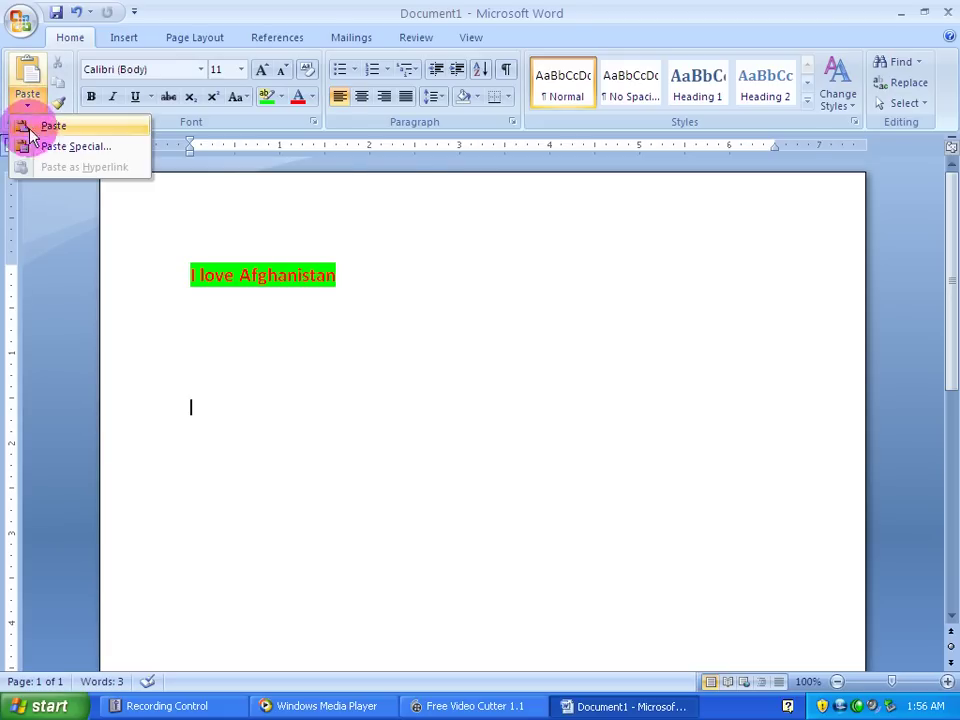
pyautogui.click(42, 147)
pyautogui.click(386, 163)
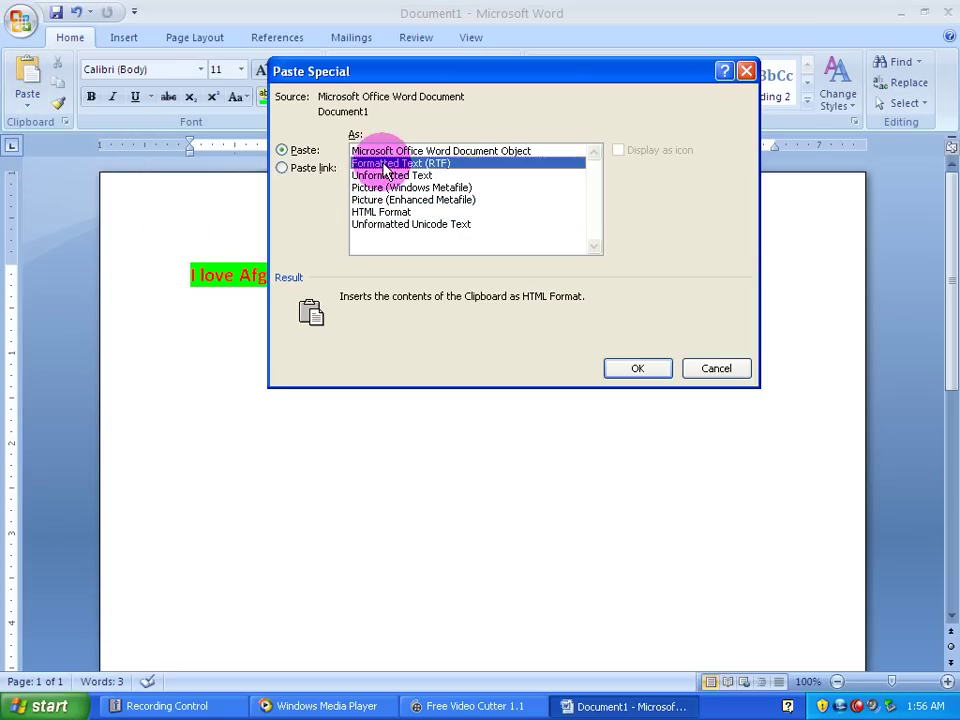
pyautogui.click(612, 366)
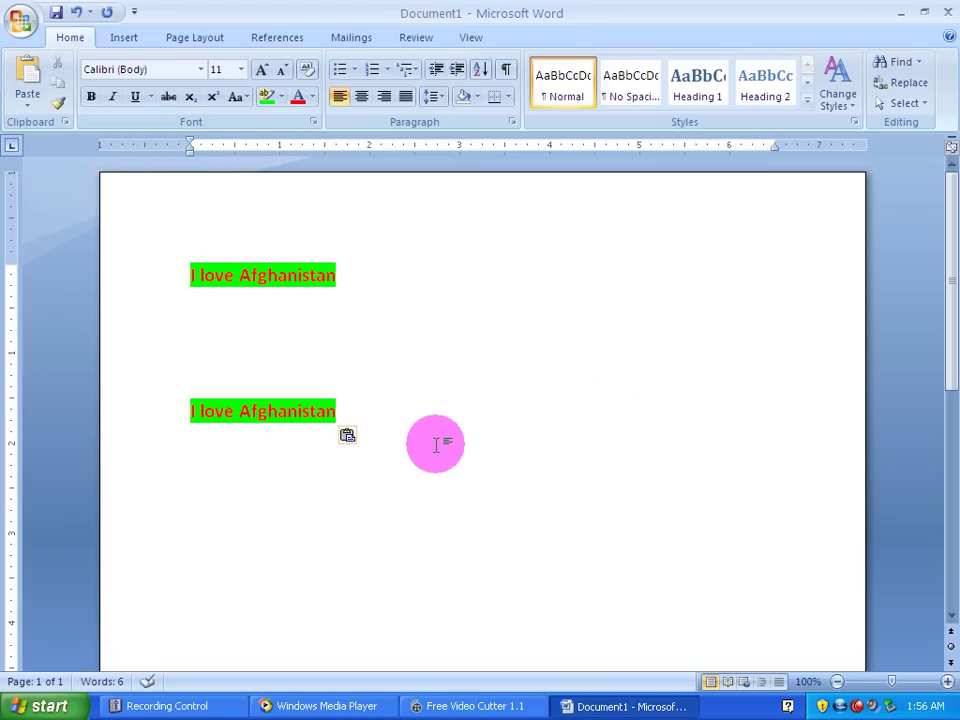
pyautogui.hotkey('ctrl', 'z')
# Replace the selected "I love Afghanistan" line with the copied text as Unformatted Text using Paste Special.
pyautogui.moveTo(347, 278); pyautogui.dragTo(158, 236)
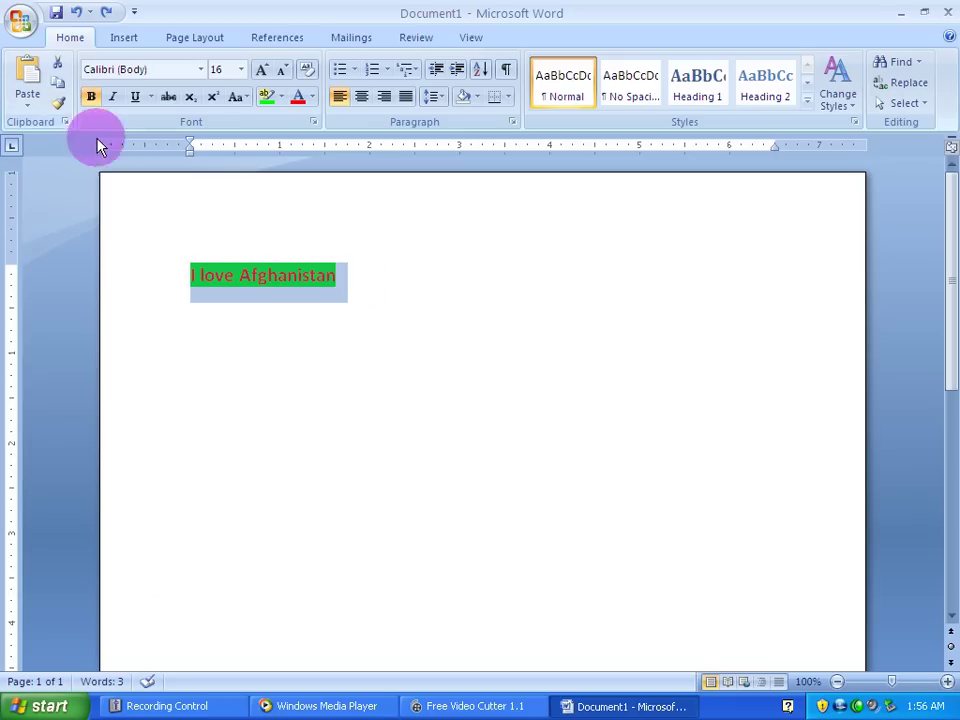
pyautogui.click(27, 100)
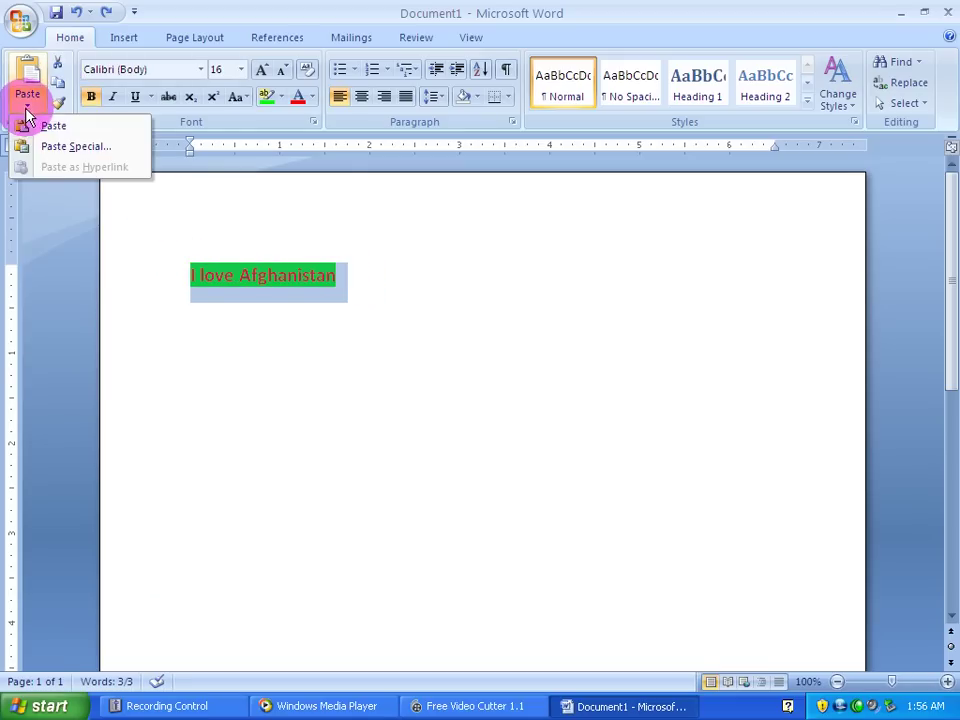
pyautogui.click(47, 146)
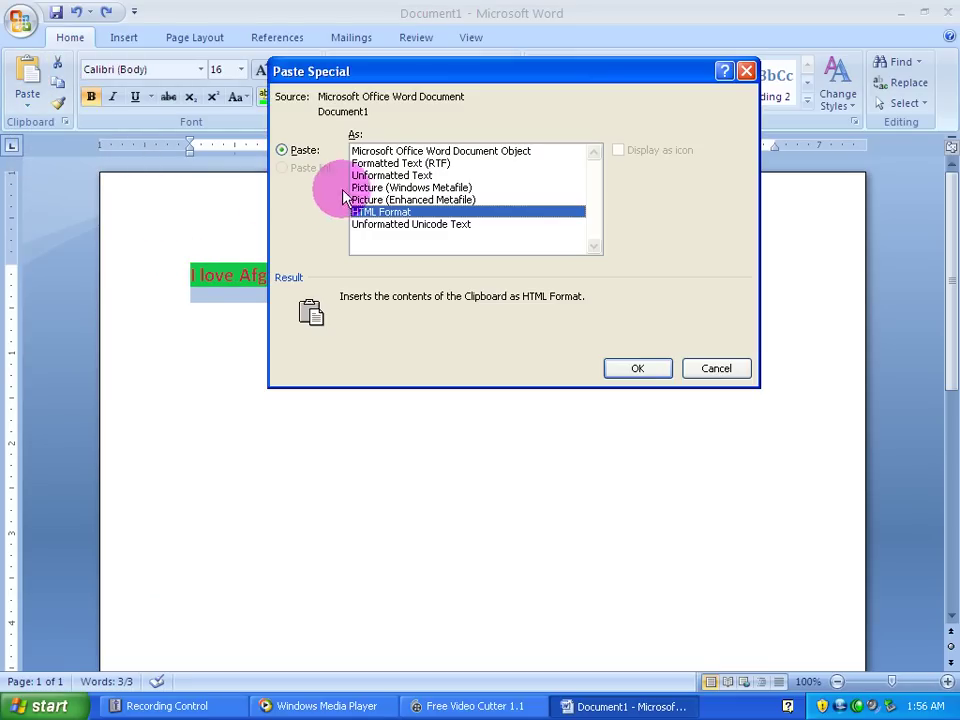
pyautogui.click(421, 176)
pyautogui.click(648, 370)
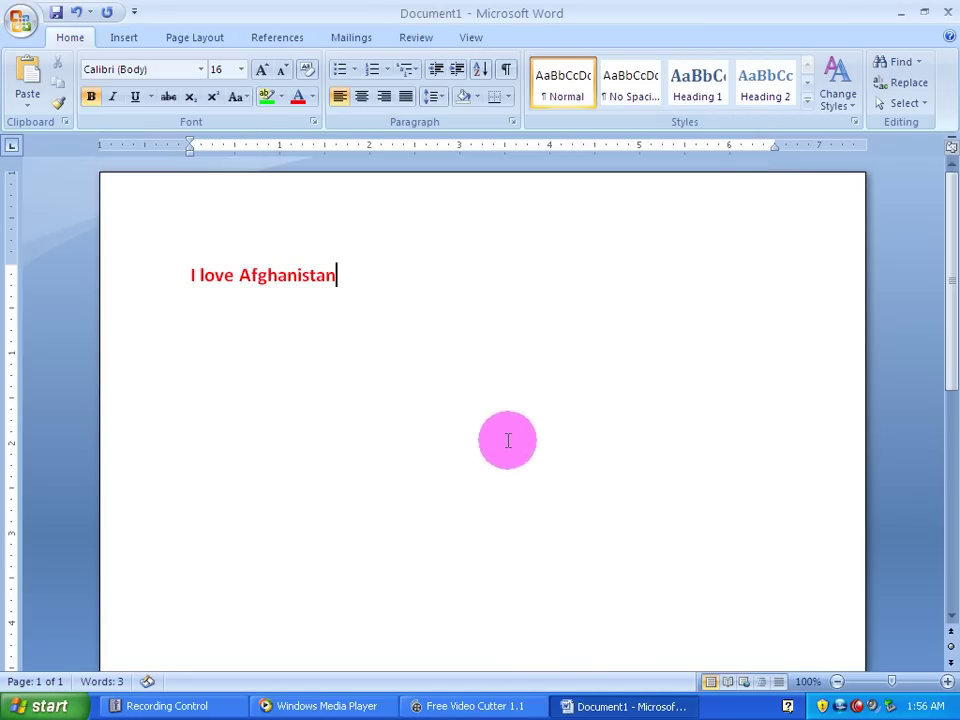
# Copy the highlighted line, paste it lower on the page as Unformatted Text using Paste Special, and undo the paste.
pyautogui.tripleClick(353, 289)
pyautogui.hotkey('ctrl', 'c')
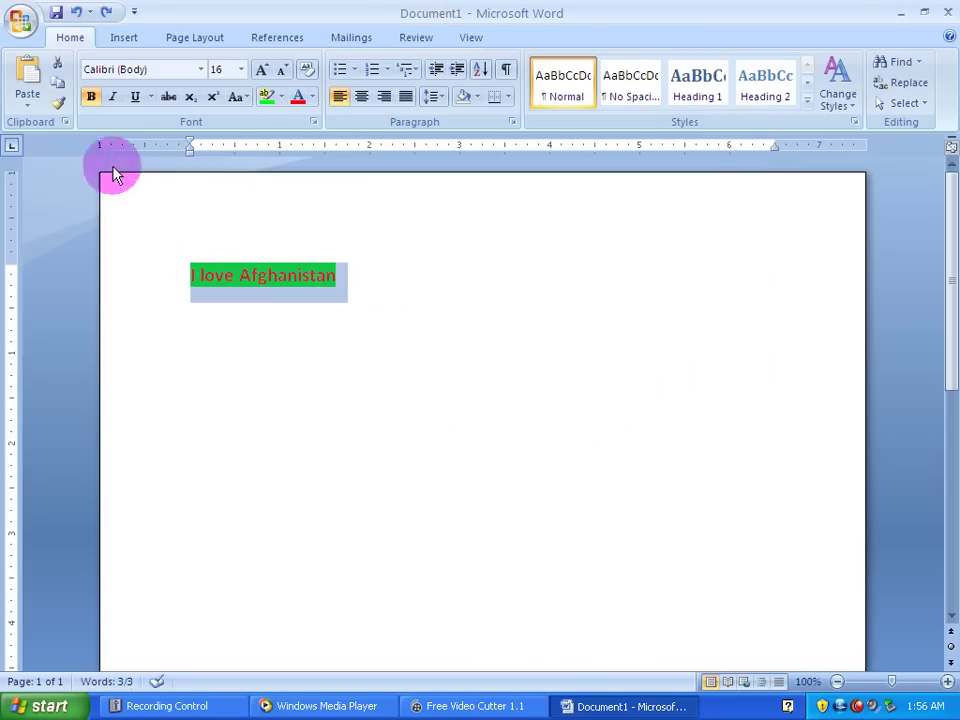
pyautogui.click(186, 440)
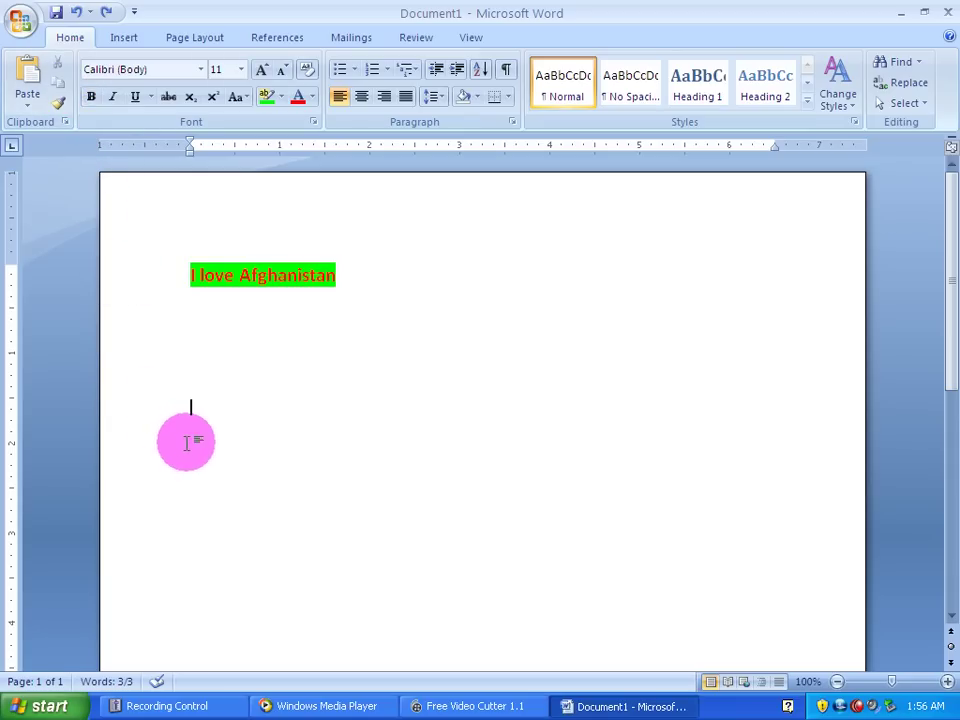
pyautogui.click(27, 103)
pyautogui.click(40, 148)
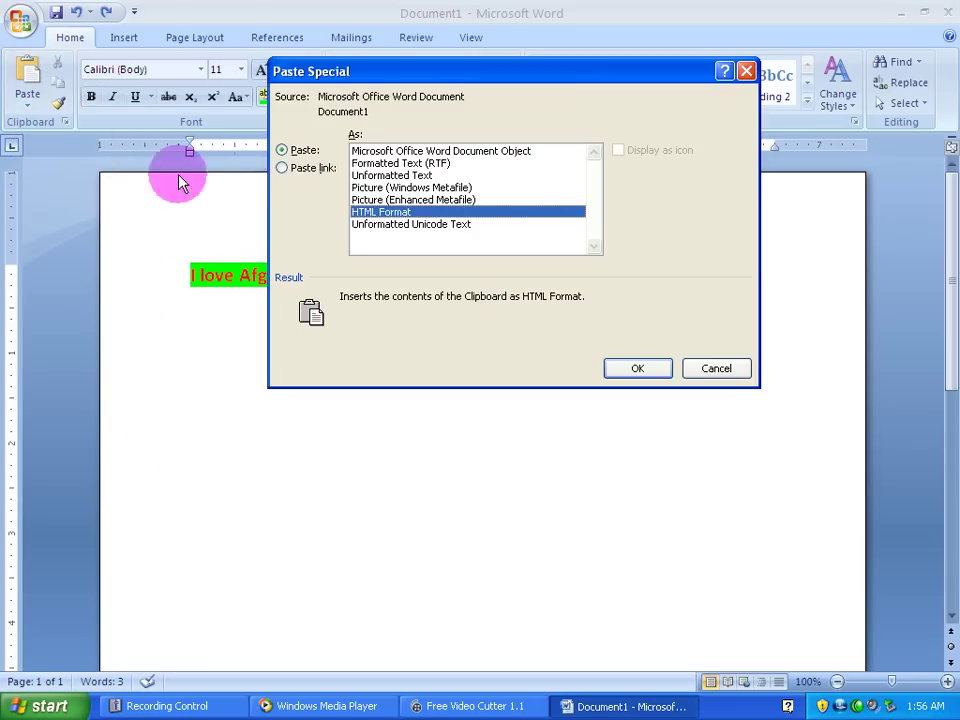
pyautogui.click(385, 175)
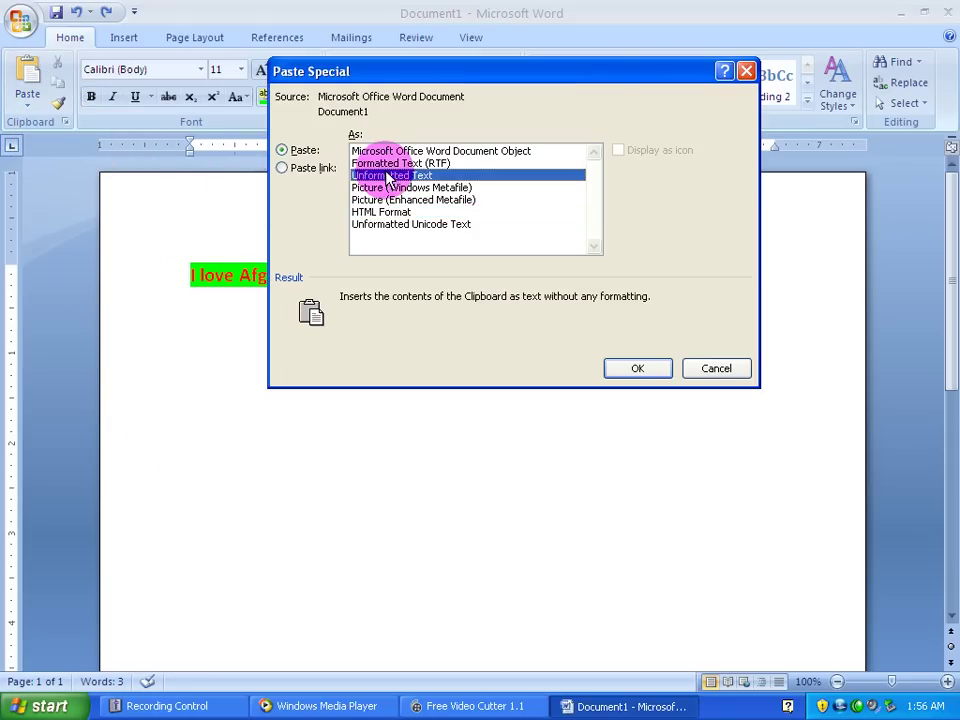
pyautogui.click(609, 366)
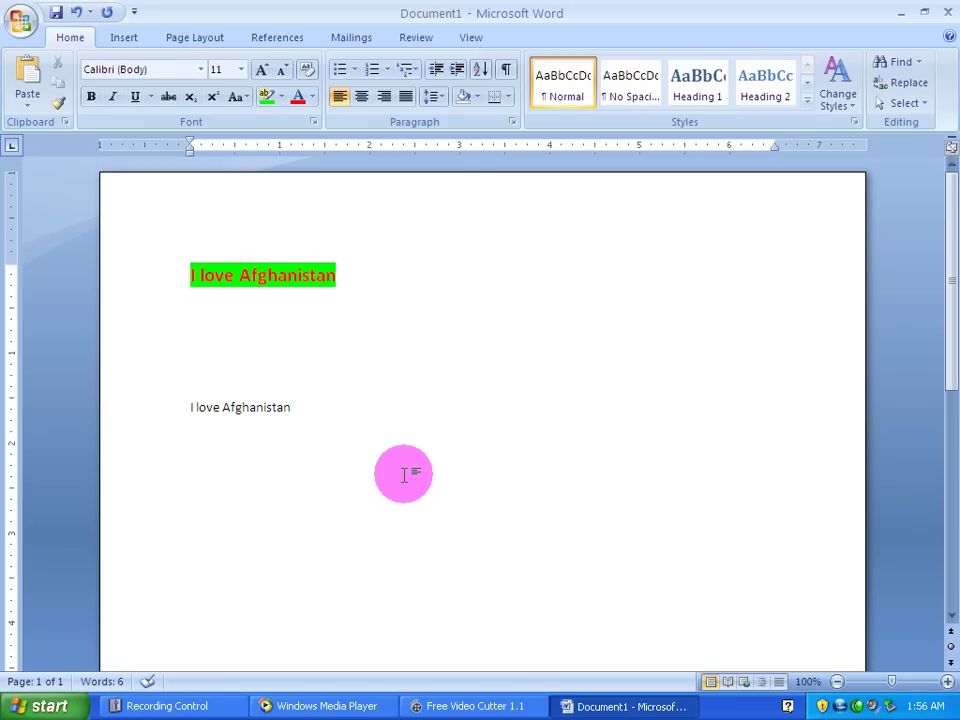
pyautogui.hotkey('ctrl', 'z')
# Copy the highlighted line and paste it lower on the page as Picture (Windows Metafile) using Paste Special.
pyautogui.moveTo(364, 272); pyautogui.dragTo(183, 260)
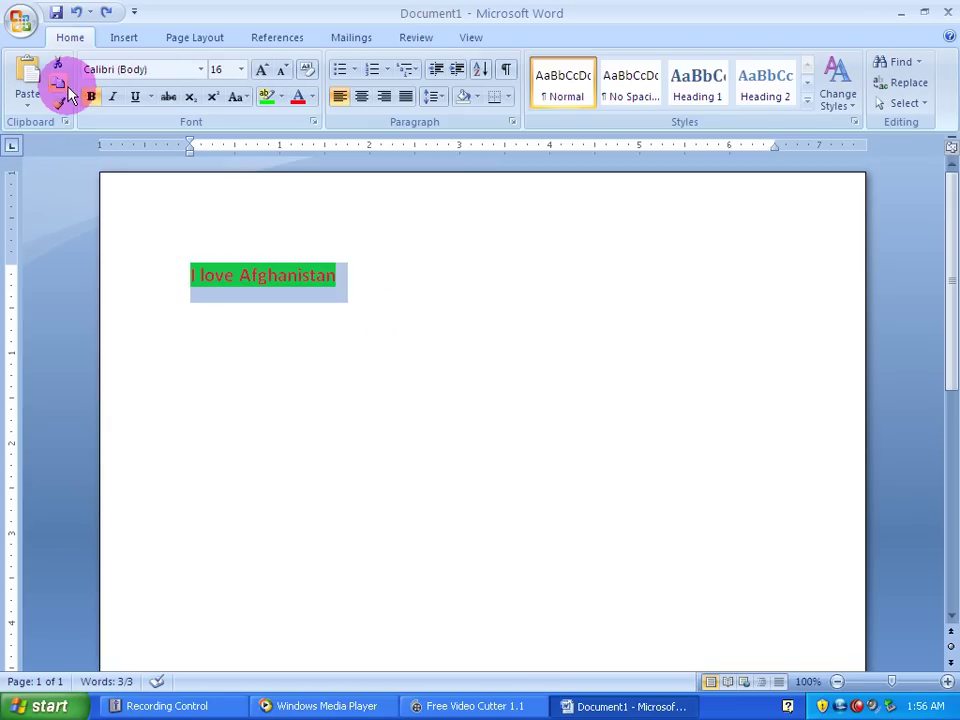
pyautogui.doubleClick(145, 438)
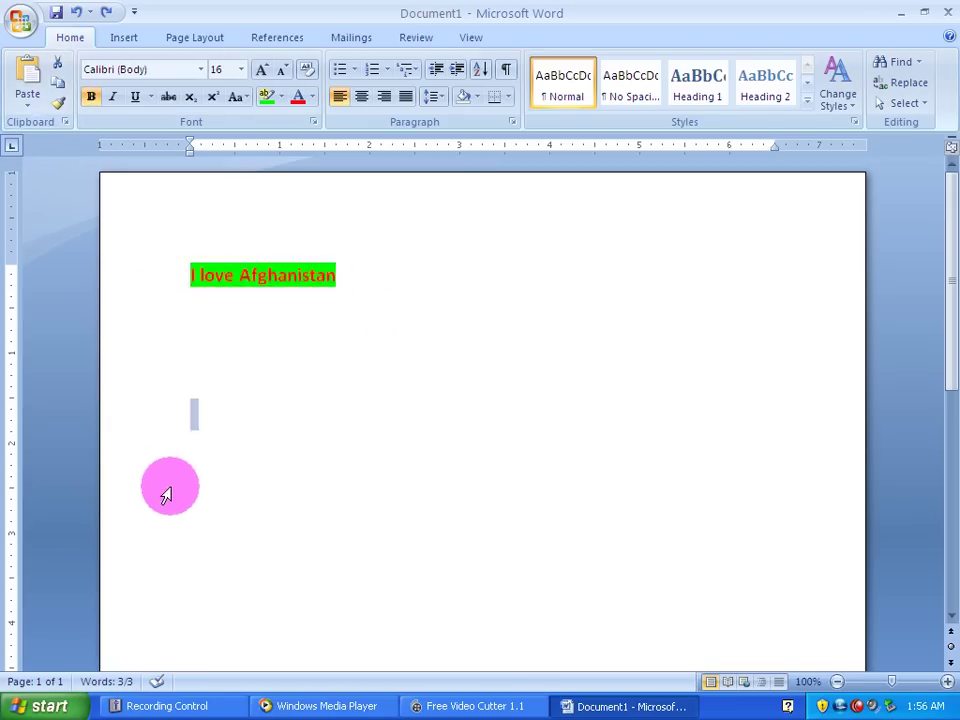
pyautogui.click(27, 96)
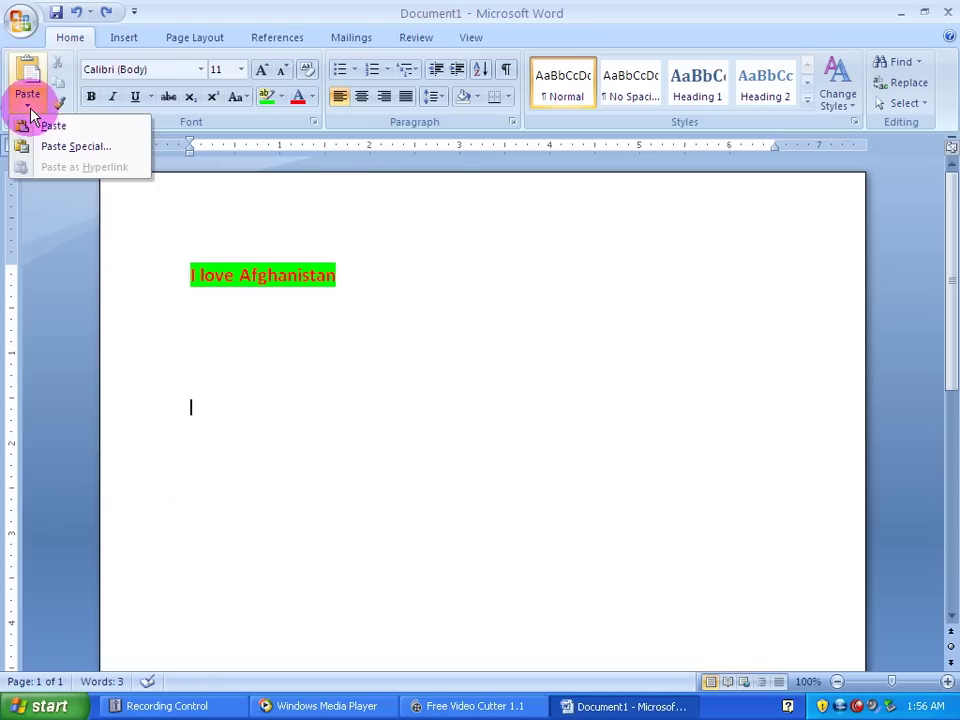
pyautogui.click(40, 146)
pyautogui.click(385, 187)
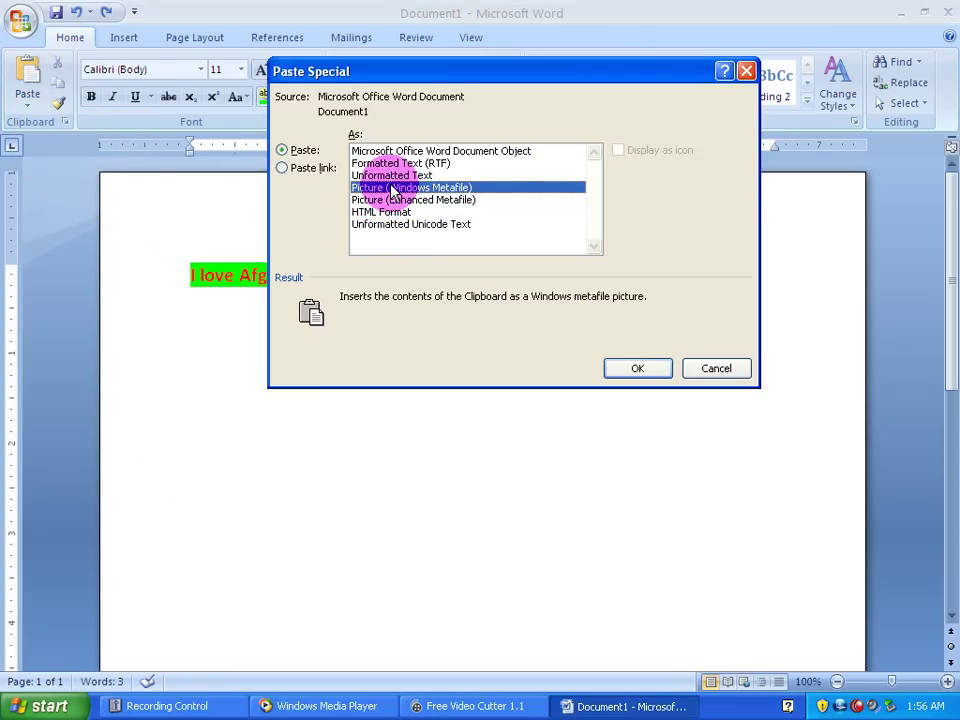
pyautogui.click(392, 200)
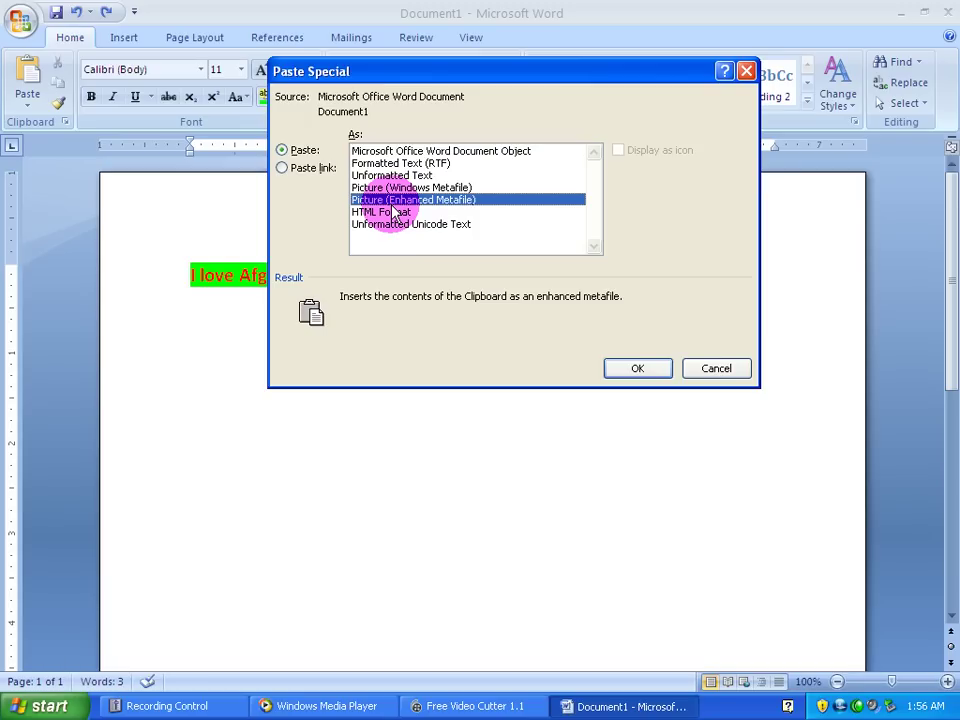
pyautogui.press('Up')
pyautogui.press('Down')
pyautogui.press('Up')
pyautogui.press('Down')
pyautogui.press('Up')
pyautogui.press('Down')
pyautogui.press('Up')
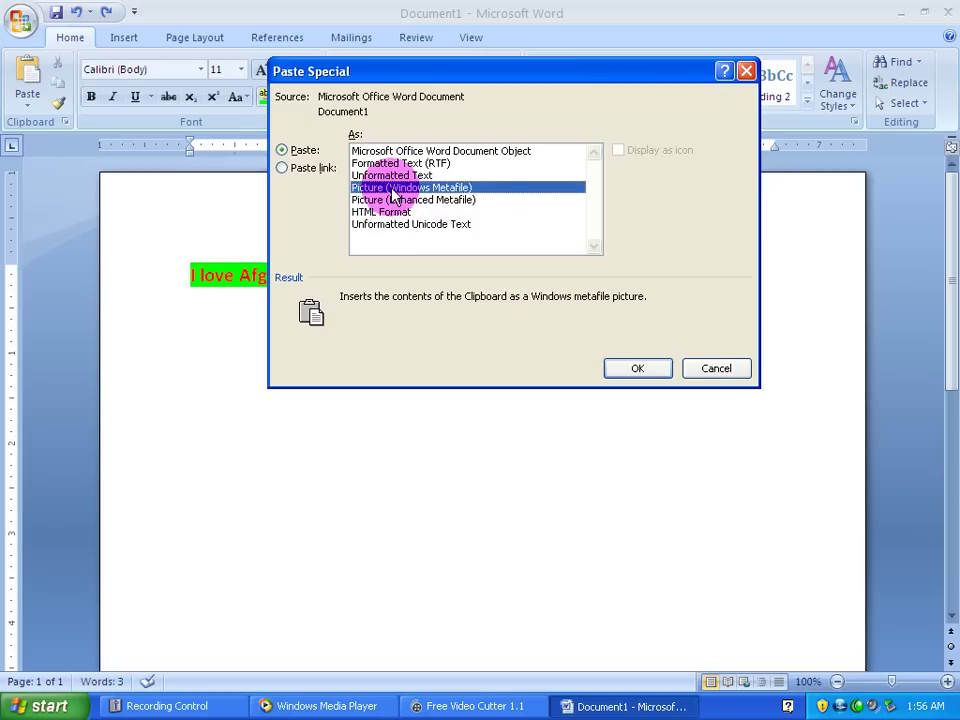
pyautogui.click(628, 369)
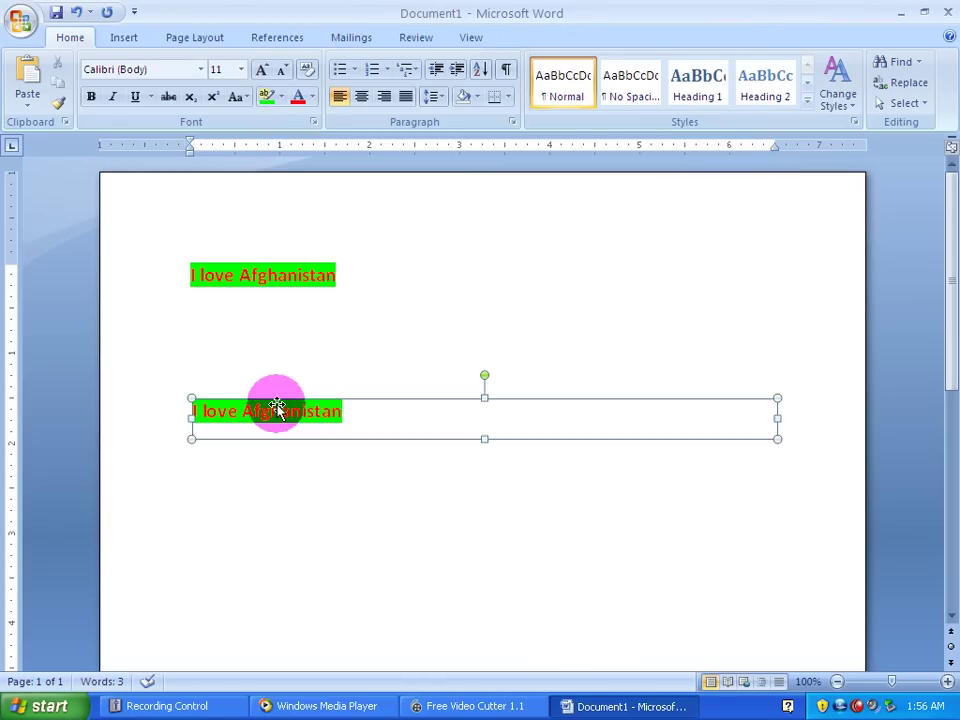
# Try the black oval picture style on the pasted picture, and switch it to the borderless rectangular style with a soft shadow.
pyautogui.click(277, 407)
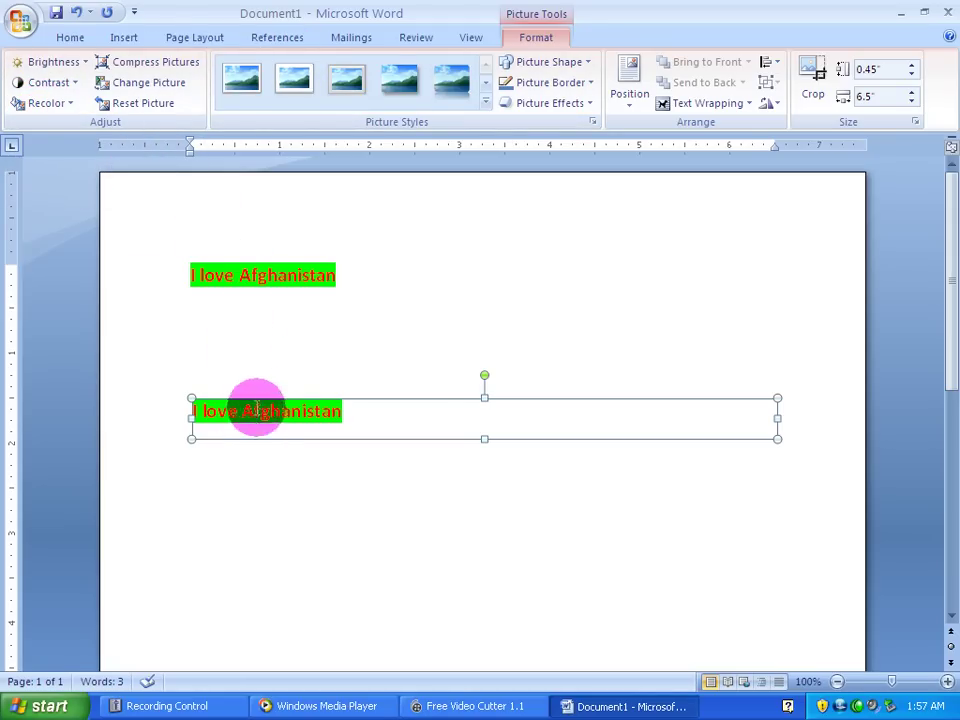
pyautogui.click(460, 90)
pyautogui.click(486, 101)
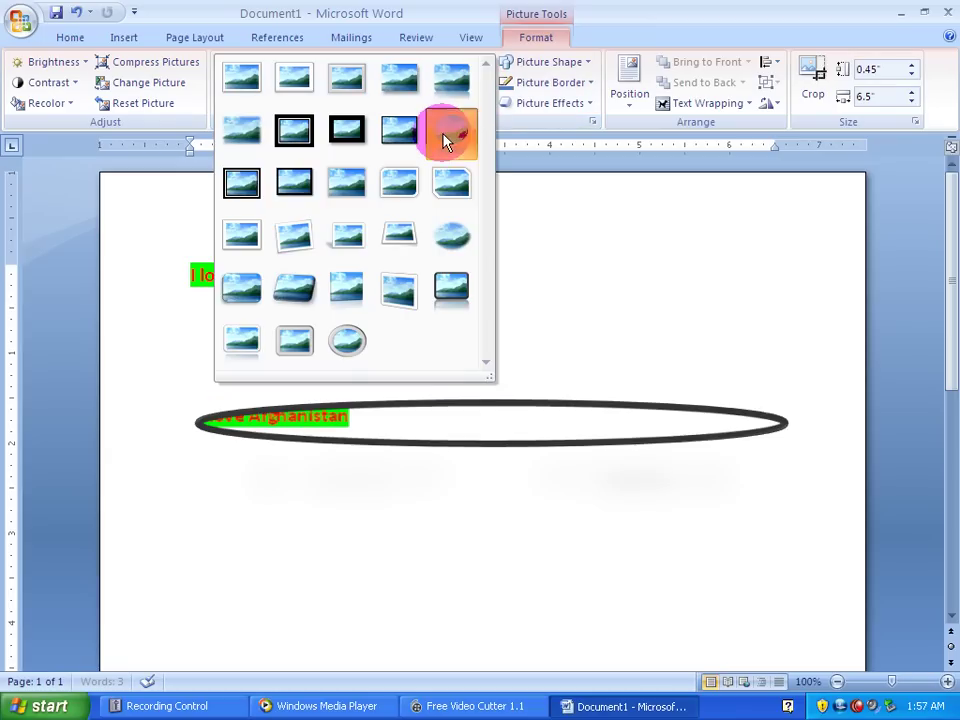
pyautogui.click(445, 137)
pyautogui.click(486, 101)
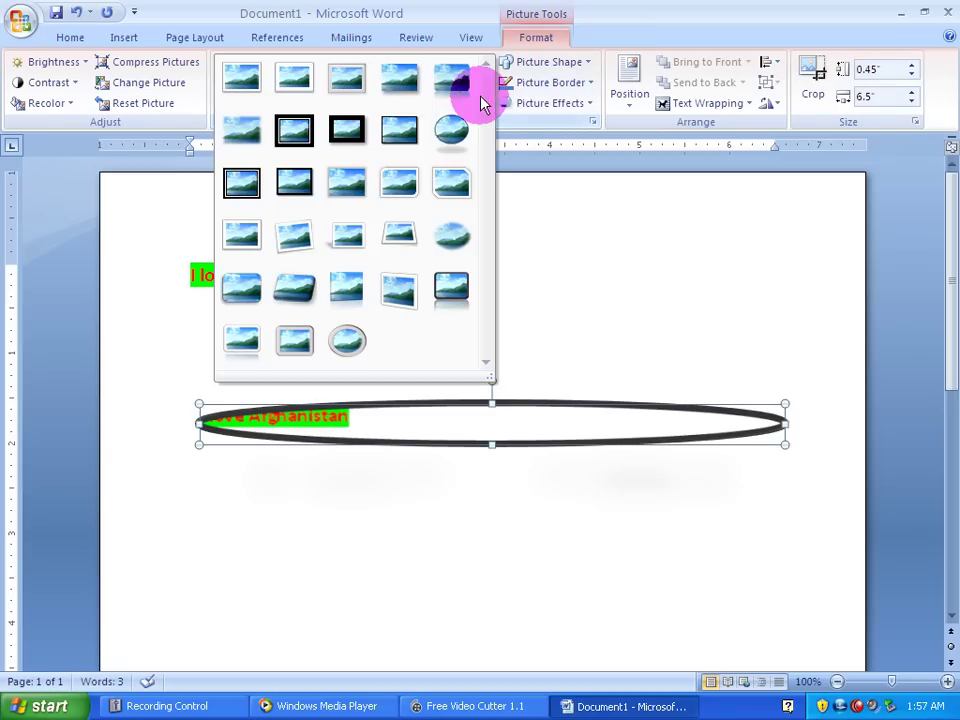
pyautogui.click(340, 183)
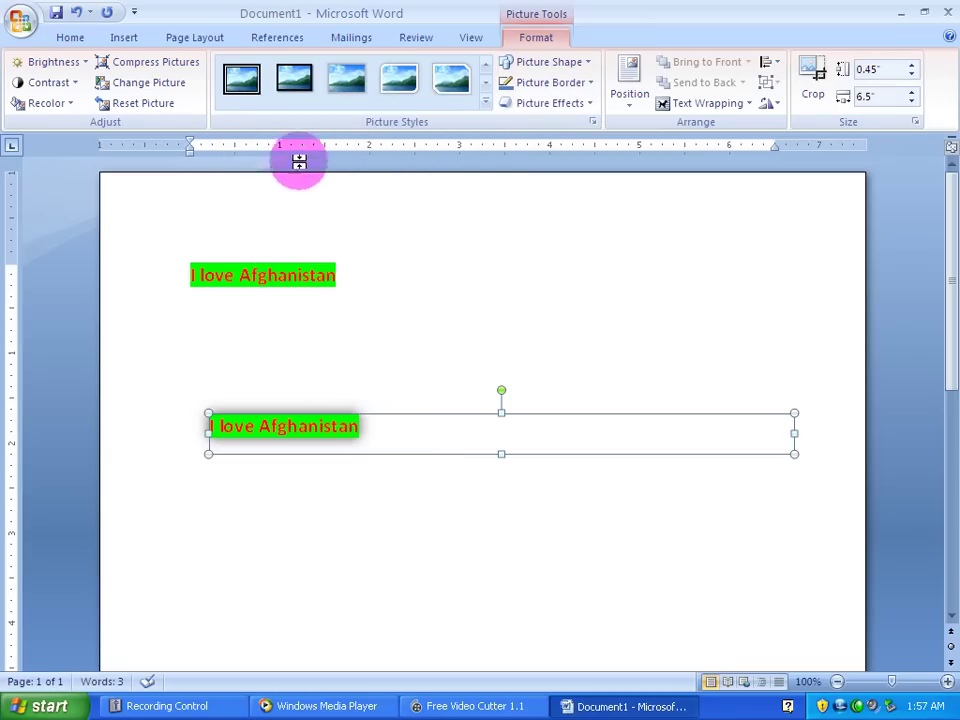
# Set the pasted picture's brightness and contrast to -30 %, and delete the picture.
pyautogui.click(45, 61)
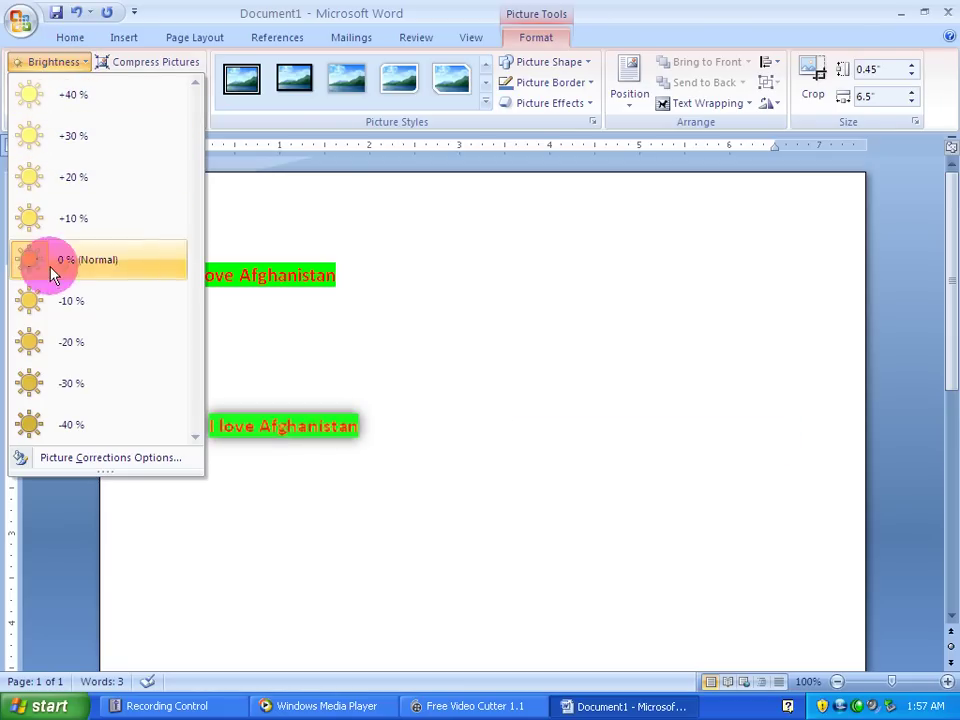
pyautogui.click(54, 384)
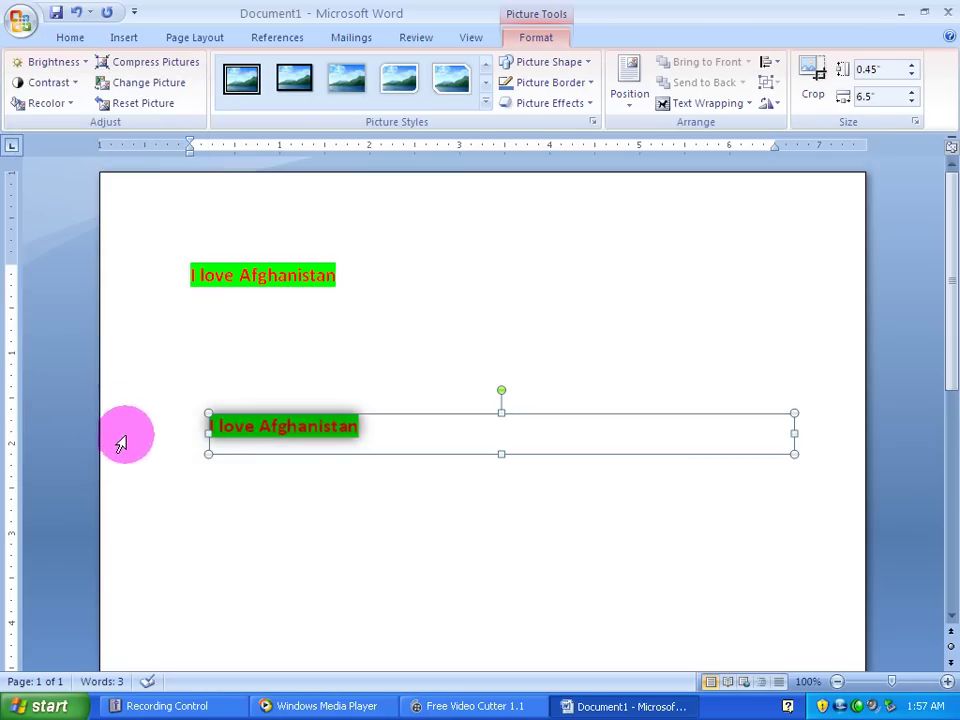
pyautogui.click(56, 82)
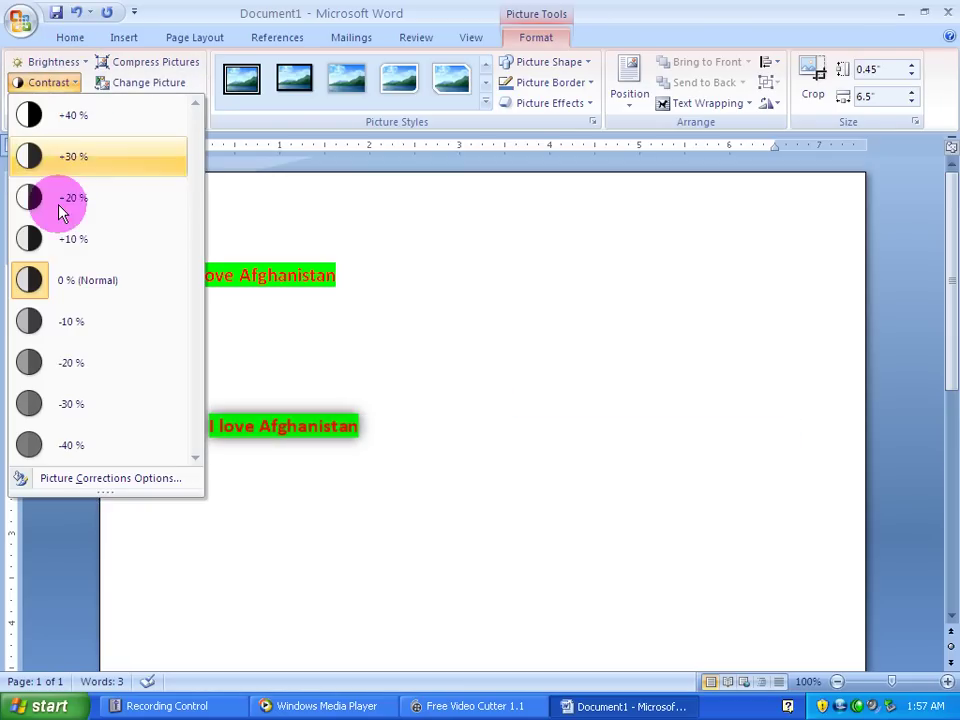
pyautogui.click(60, 410)
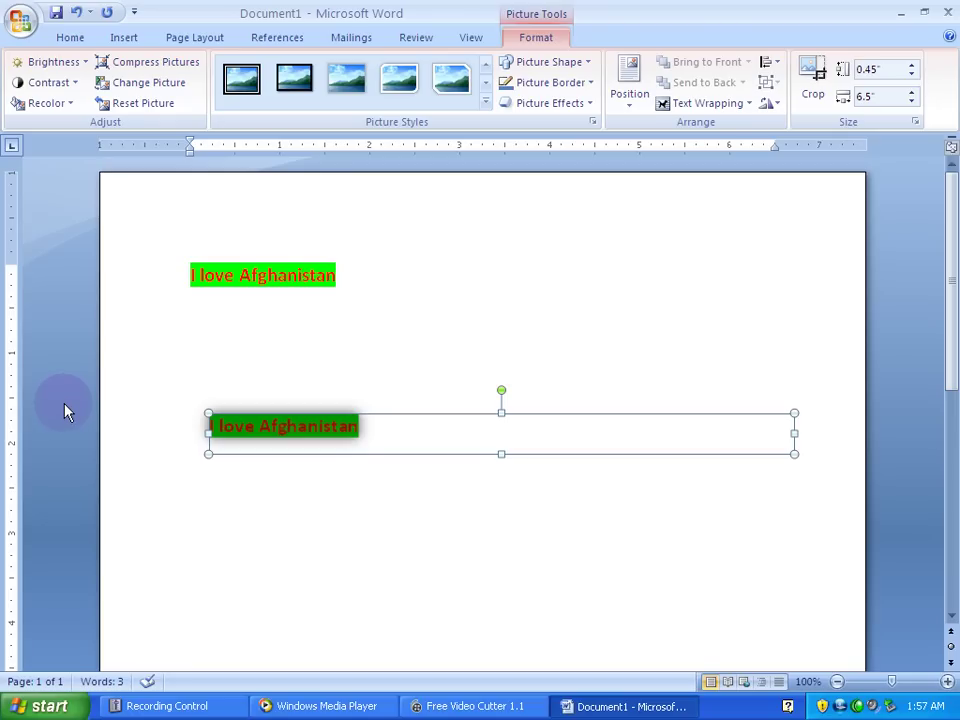
pyautogui.moveTo(212, 458); pyautogui.dragTo(228, 452)
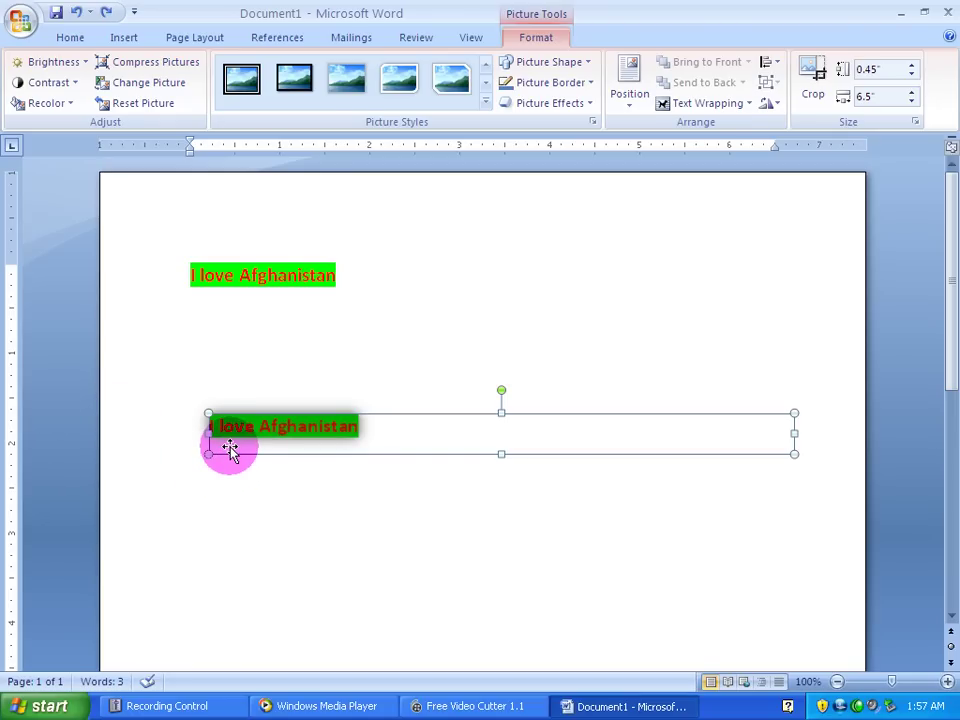
pyautogui.press('Delete')
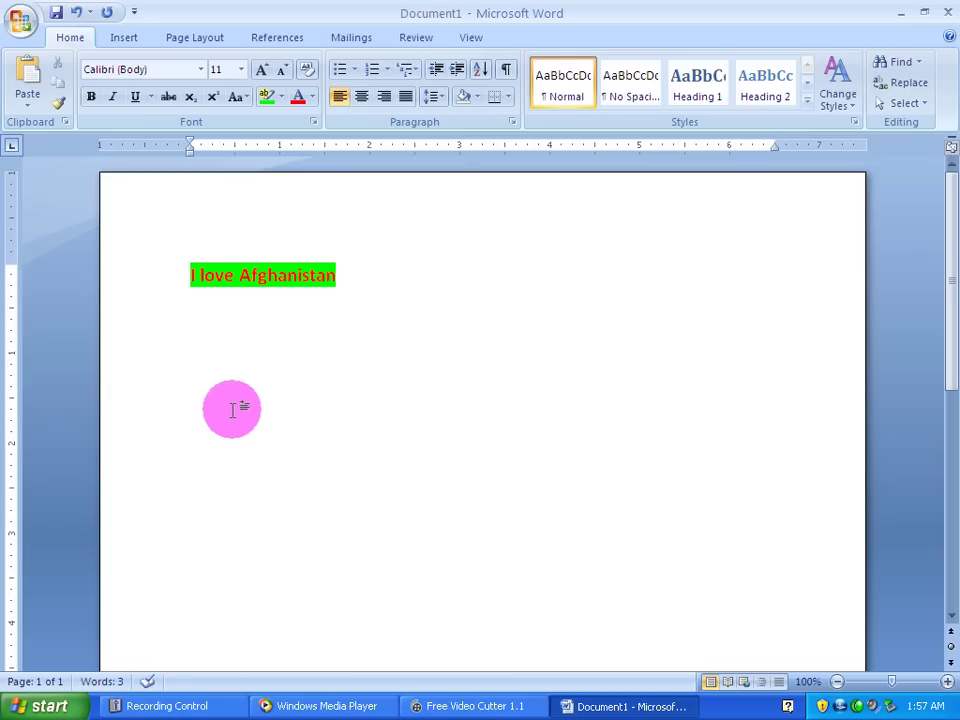
# Copy the highlighted line, paste it lower on the page as HTML Format using Paste Special, and delete the pasted line.
pyautogui.moveTo(362, 272); pyautogui.dragTo(167, 240)
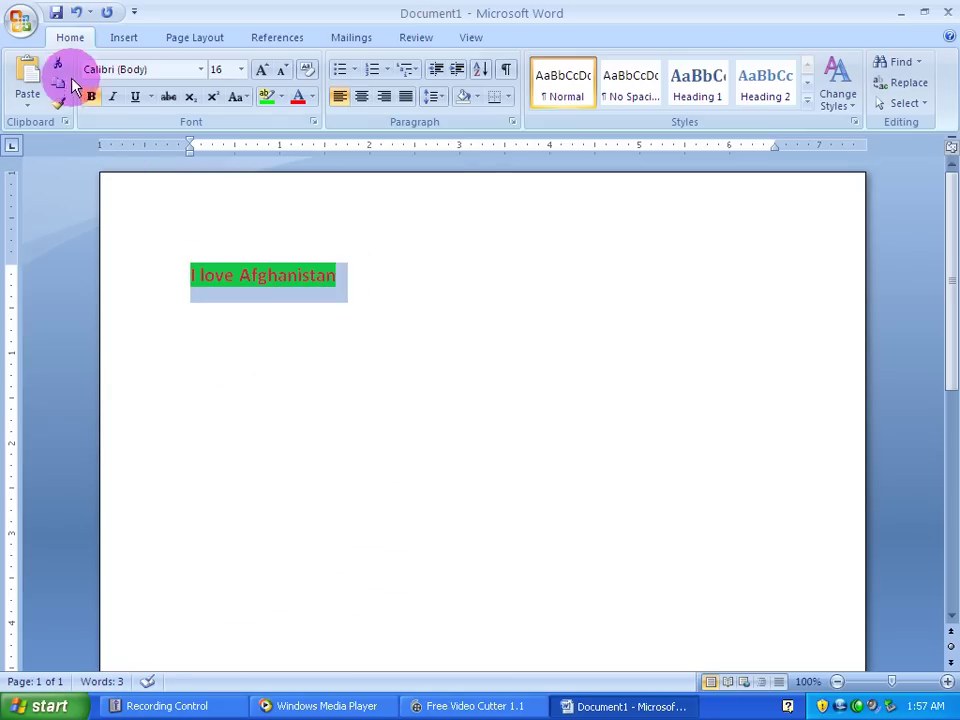
pyautogui.click(60, 84)
pyautogui.click(139, 396)
pyautogui.click(25, 103)
pyautogui.click(44, 150)
pyautogui.click(372, 199)
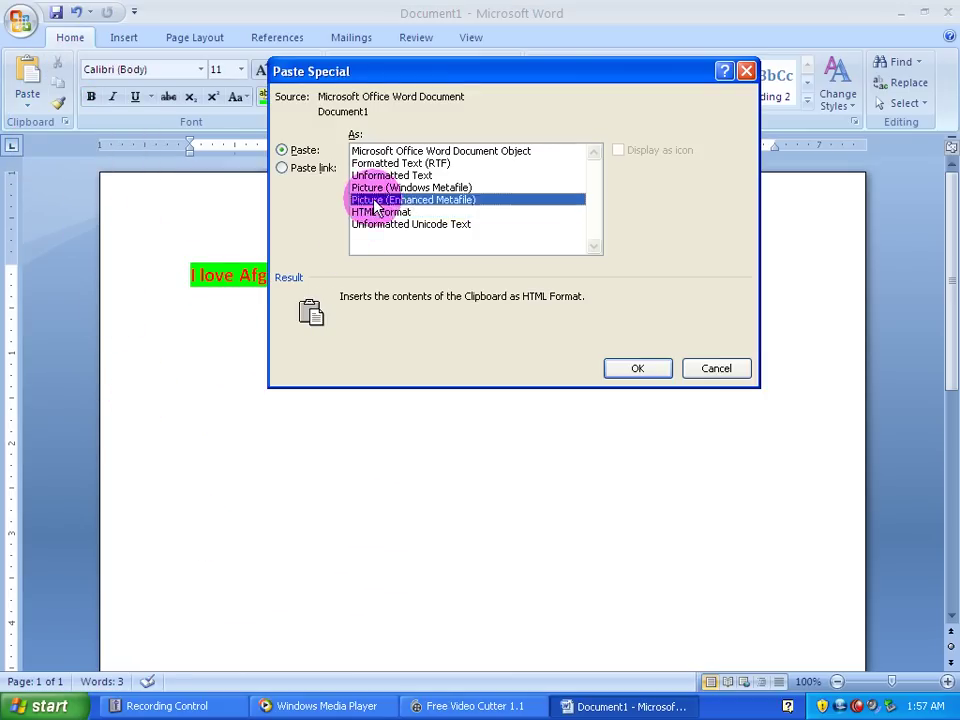
pyautogui.click(368, 188)
pyautogui.click(372, 203)
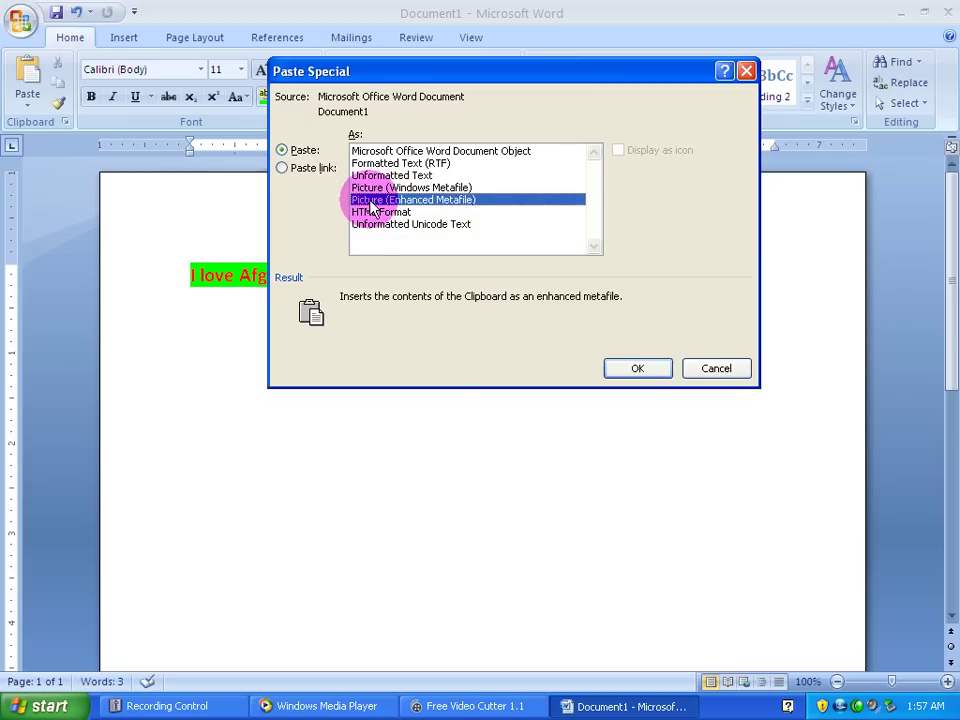
pyautogui.click(381, 212)
pyautogui.click(615, 369)
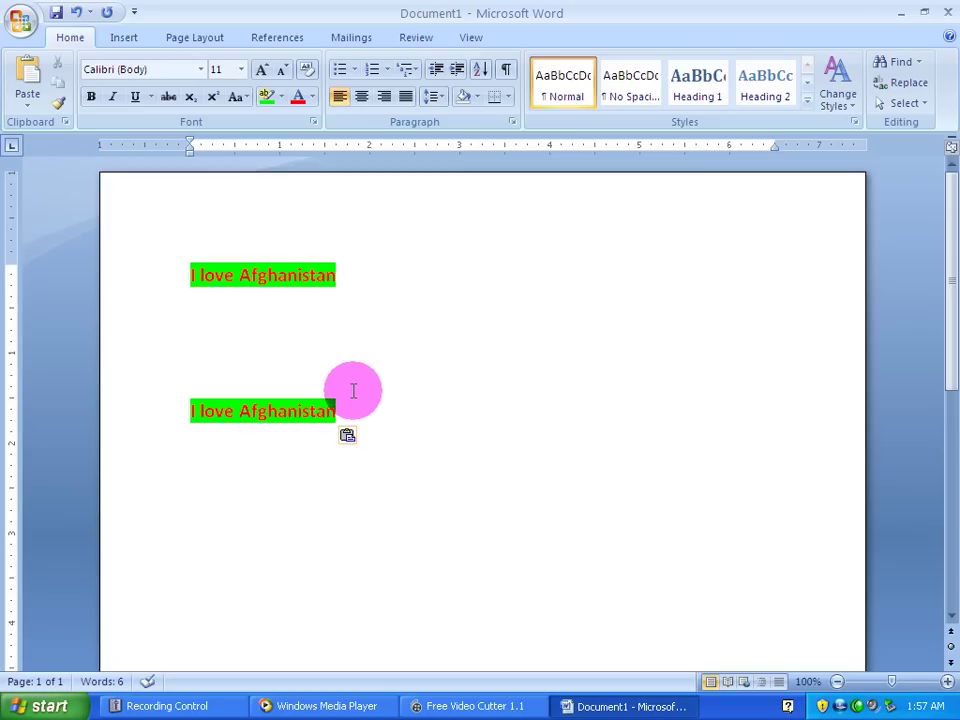
pyautogui.moveTo(338, 400); pyautogui.dragTo(165, 395)
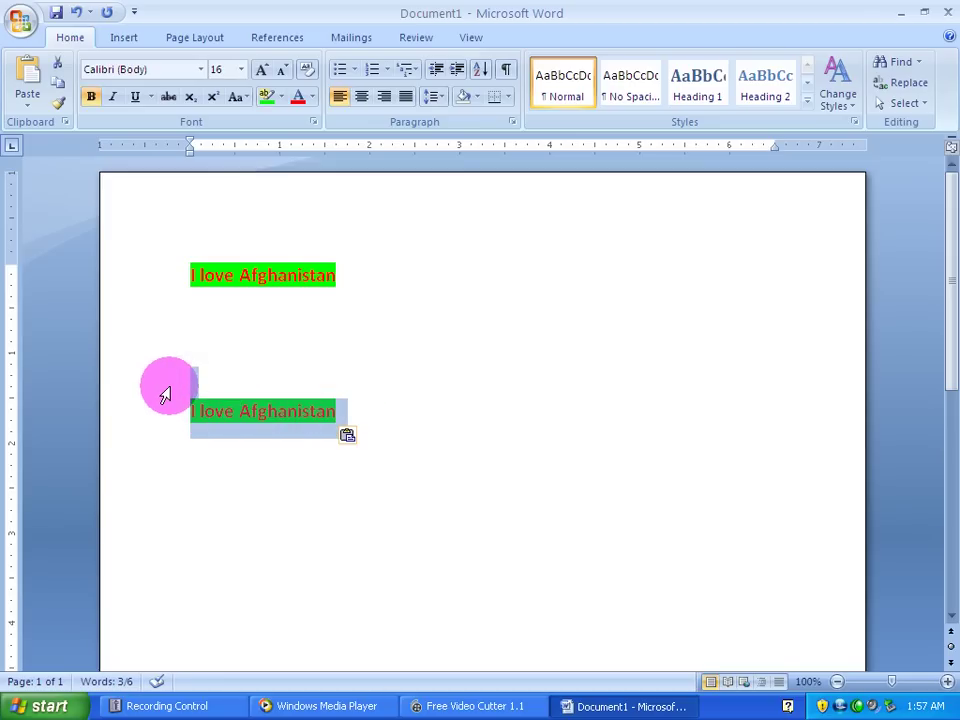
pyautogui.press('Delete')
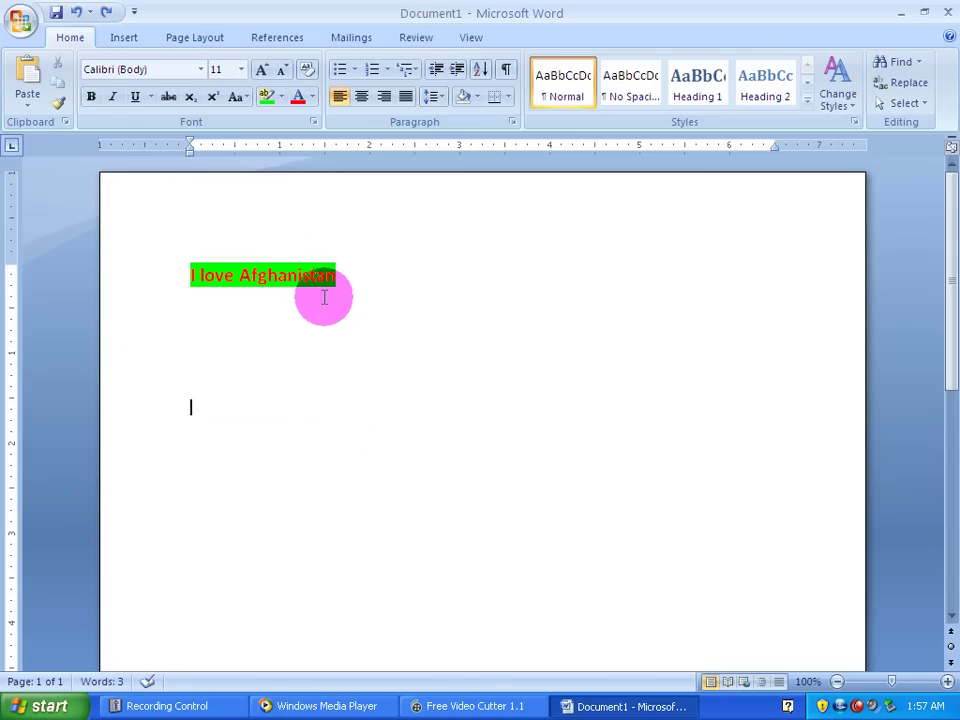
# Paste the copied line lower on the page as Unformatted Unicode Text using Paste Special, and undo the paste.
pyautogui.click(28, 104)
pyautogui.click(50, 146)
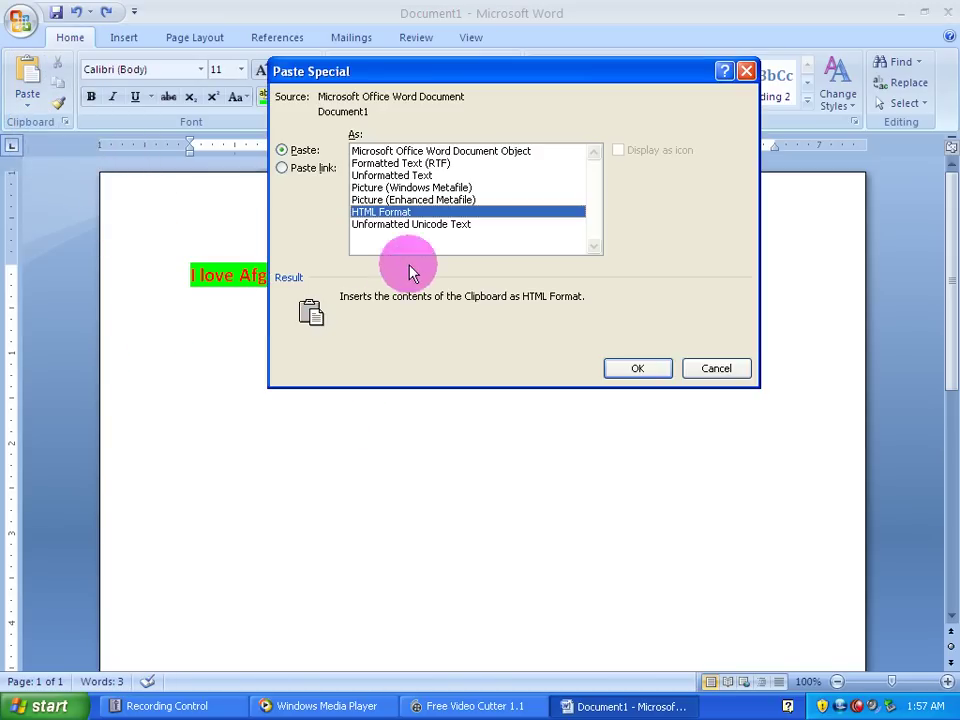
pyautogui.click(400, 226)
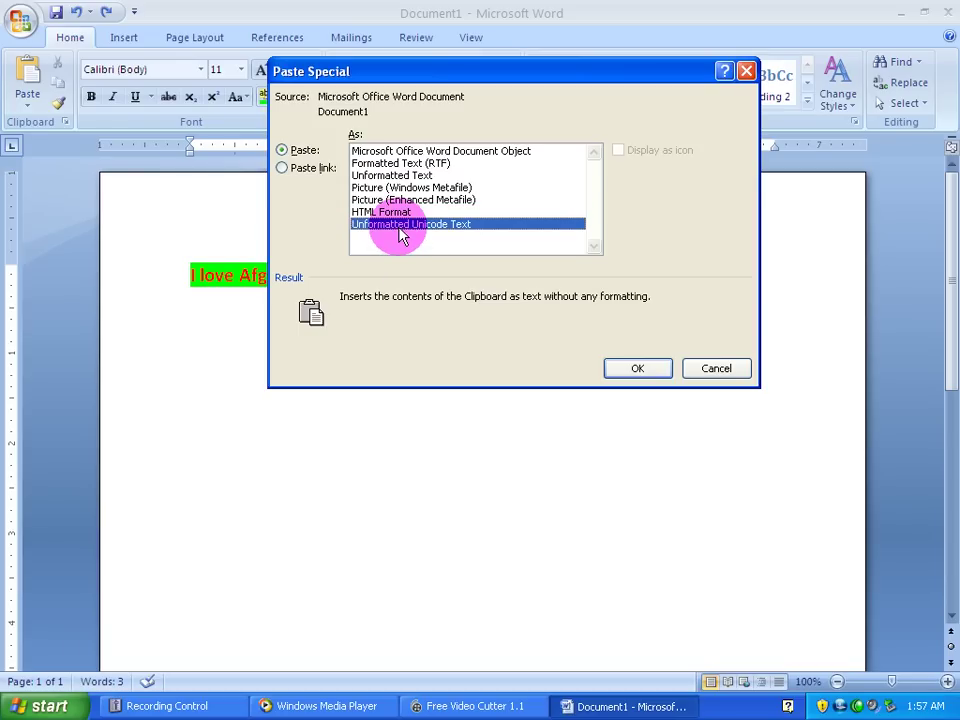
pyautogui.click(630, 372)
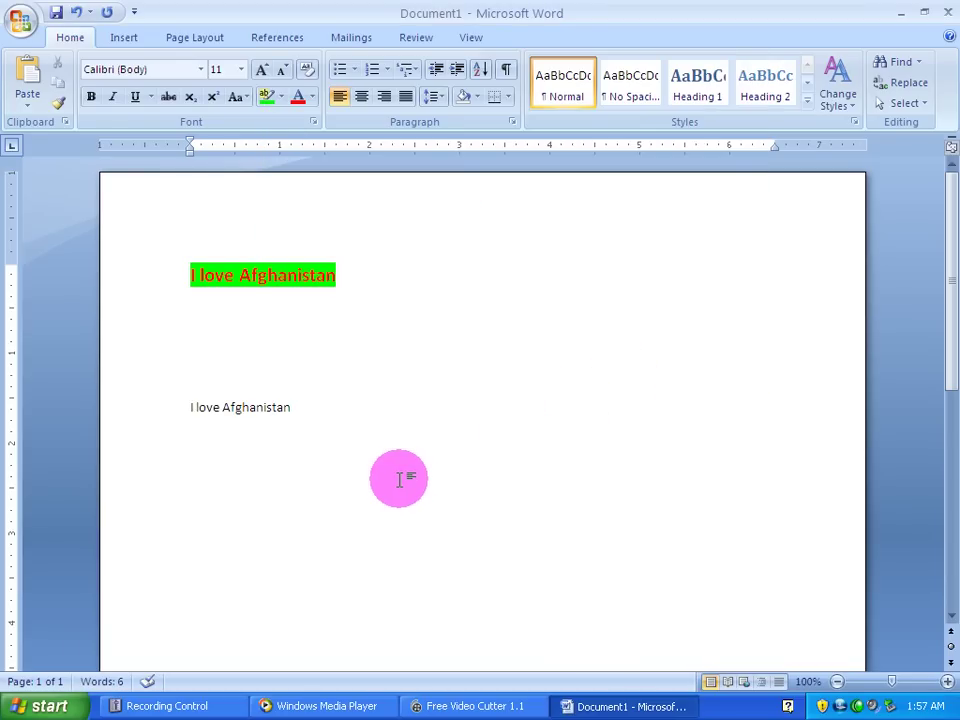
pyautogui.hotkey('ctrl', 'z')
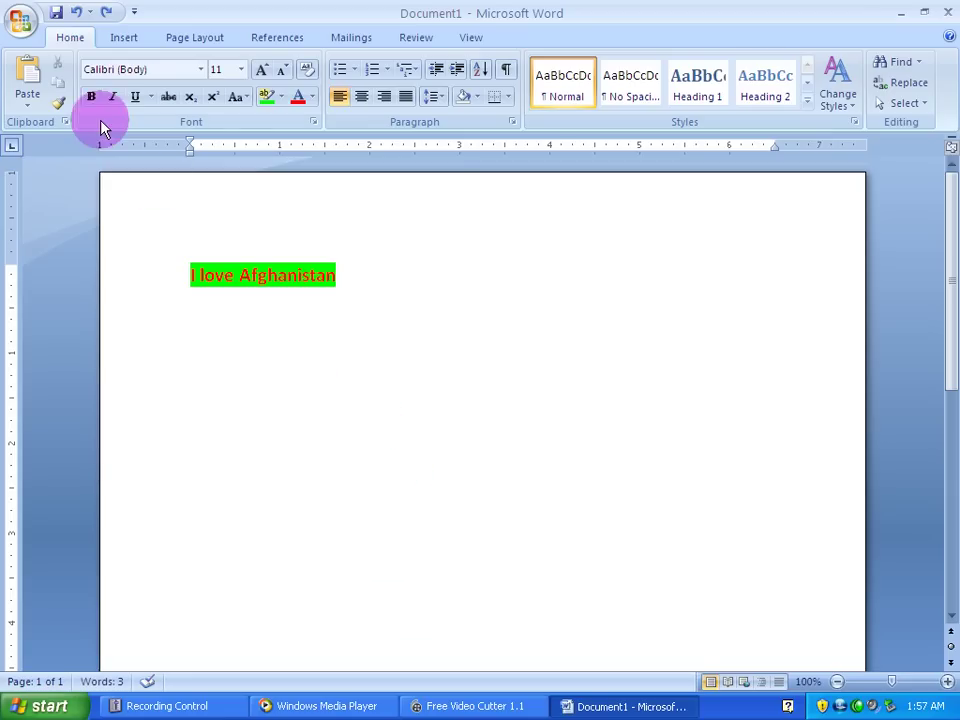
# Paste the copied line as a Microsoft Office Word Document Object displayed as an icon using Paste Special.
pyautogui.click(28, 104)
pyautogui.click(43, 145)
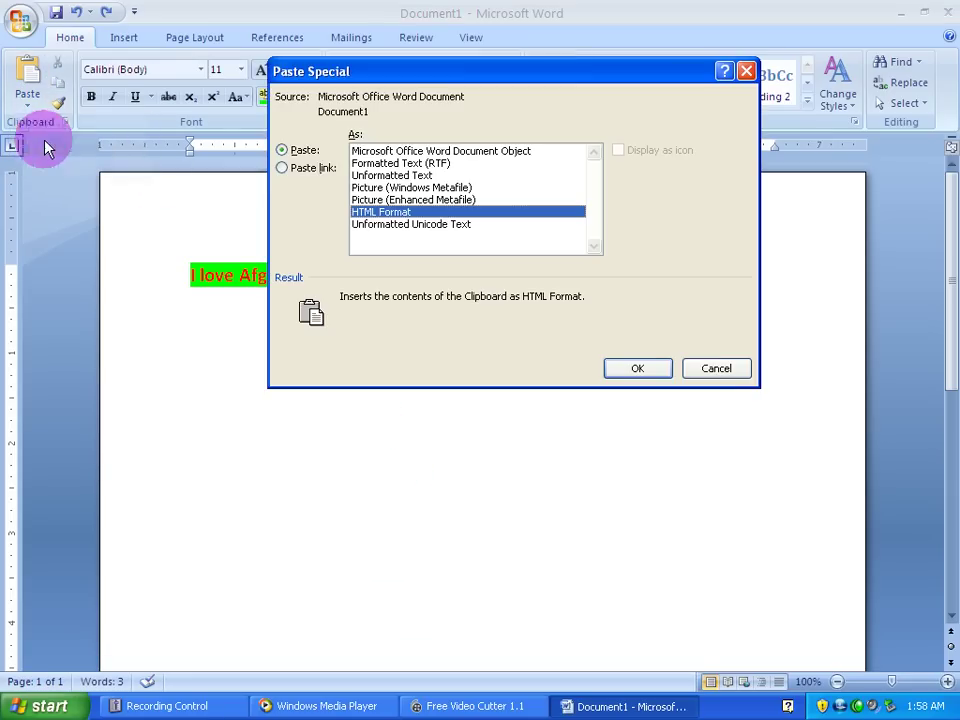
pyautogui.click(406, 151)
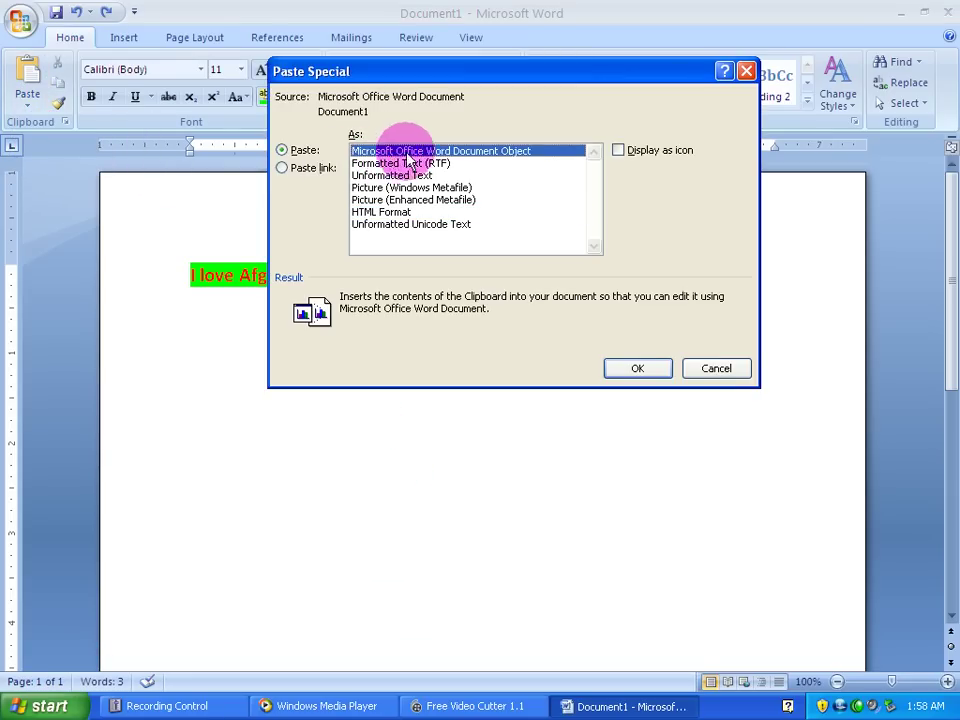
pyautogui.click(632, 153)
pyautogui.moveTo(572, 80); pyautogui.dragTo(579, 120)
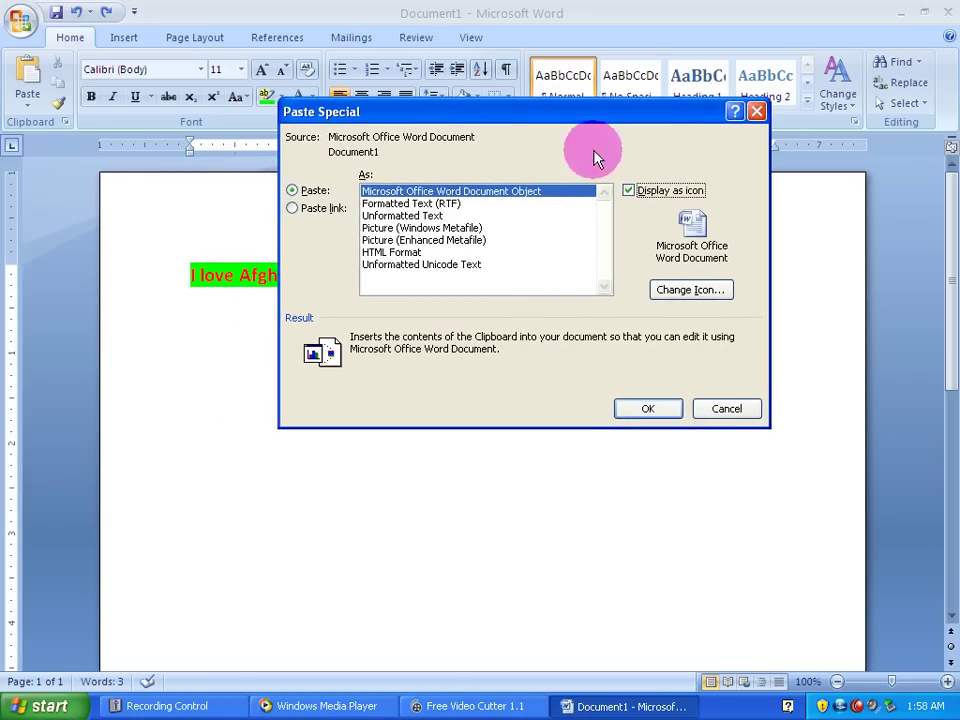
pyautogui.click(645, 409)
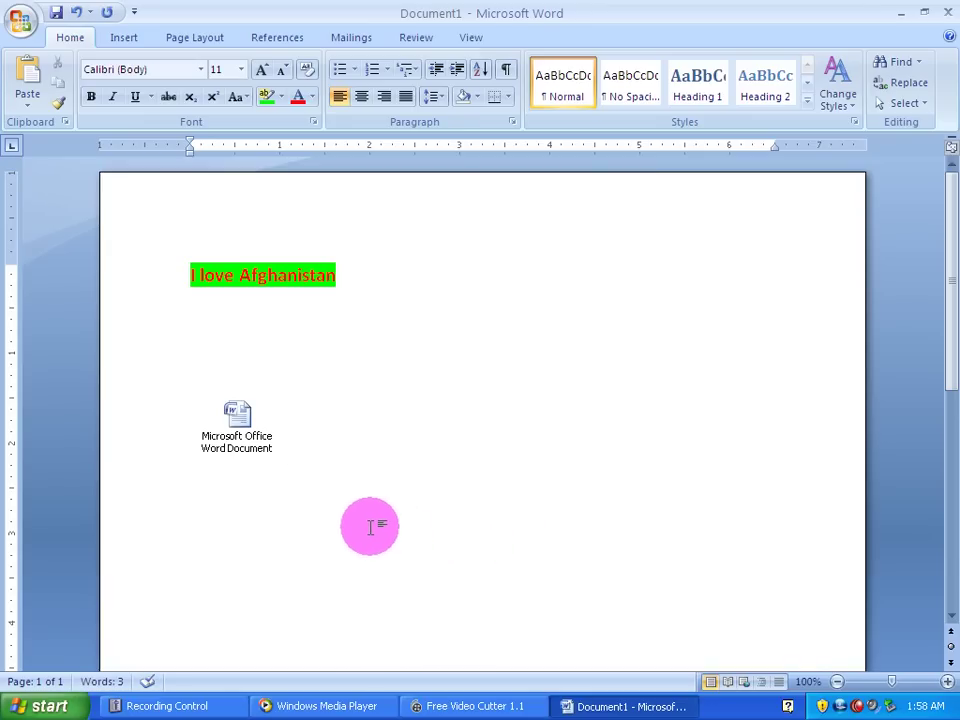
# Open the embedded document from its icon, change the text's highlight to yellow, and return to Document1.
pyautogui.click(240, 430)
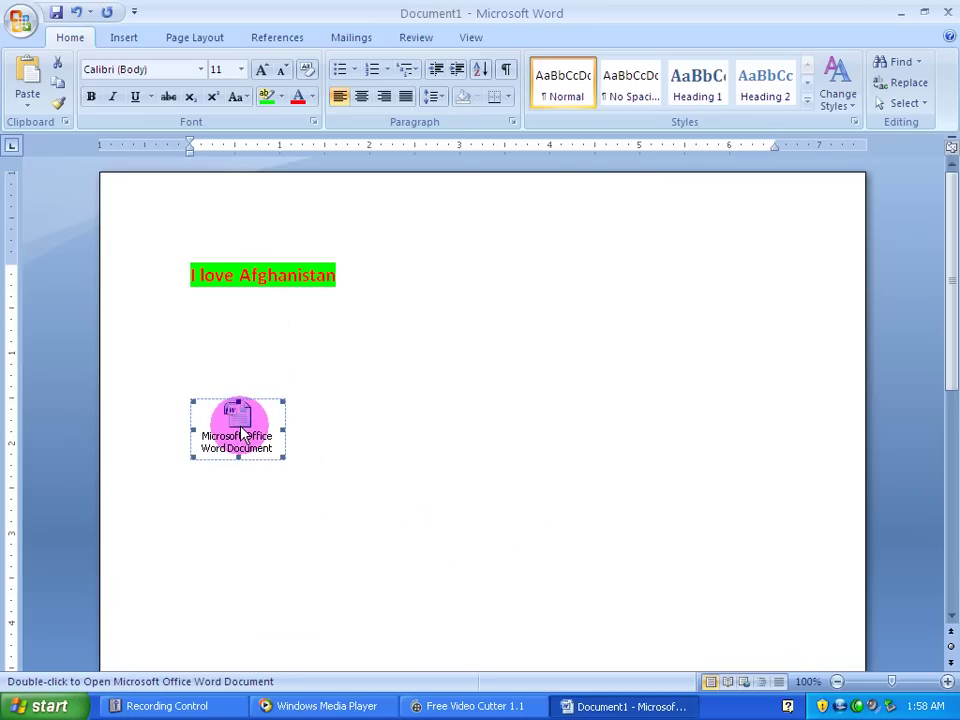
pyautogui.doubleClick(240, 430)
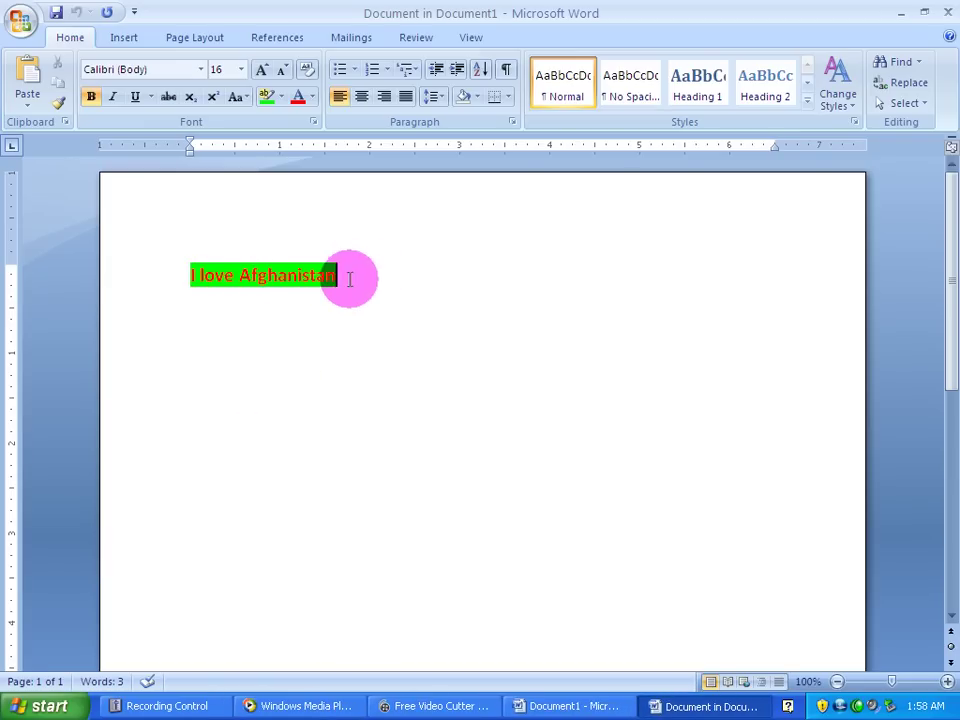
pyautogui.moveTo(349, 276); pyautogui.dragTo(163, 279)
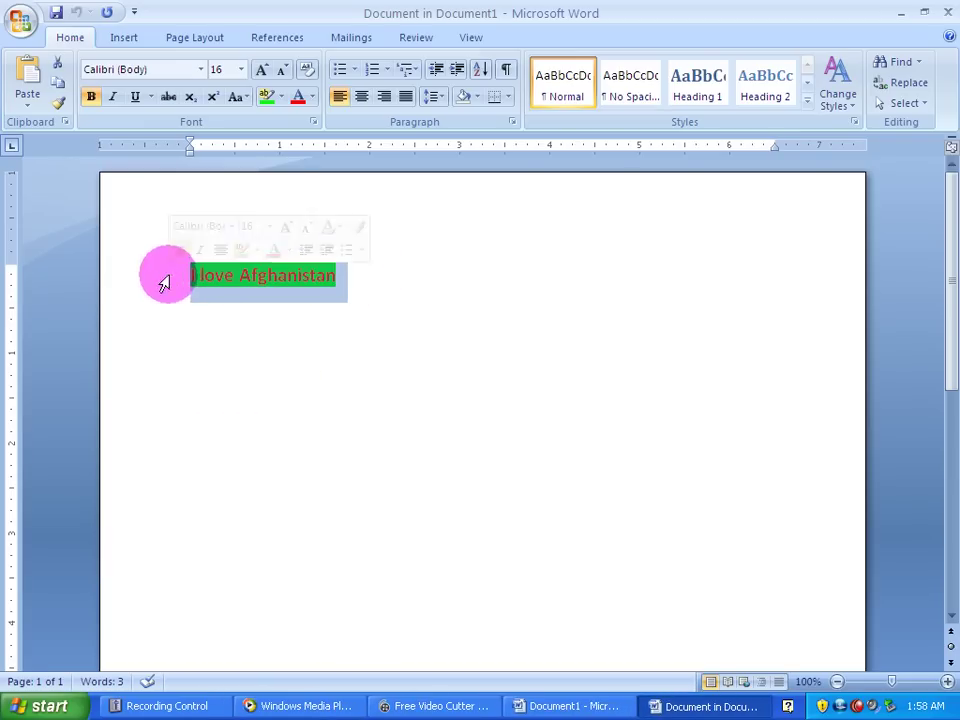
pyautogui.click(281, 97)
pyautogui.click(268, 131)
pyautogui.click(341, 420)
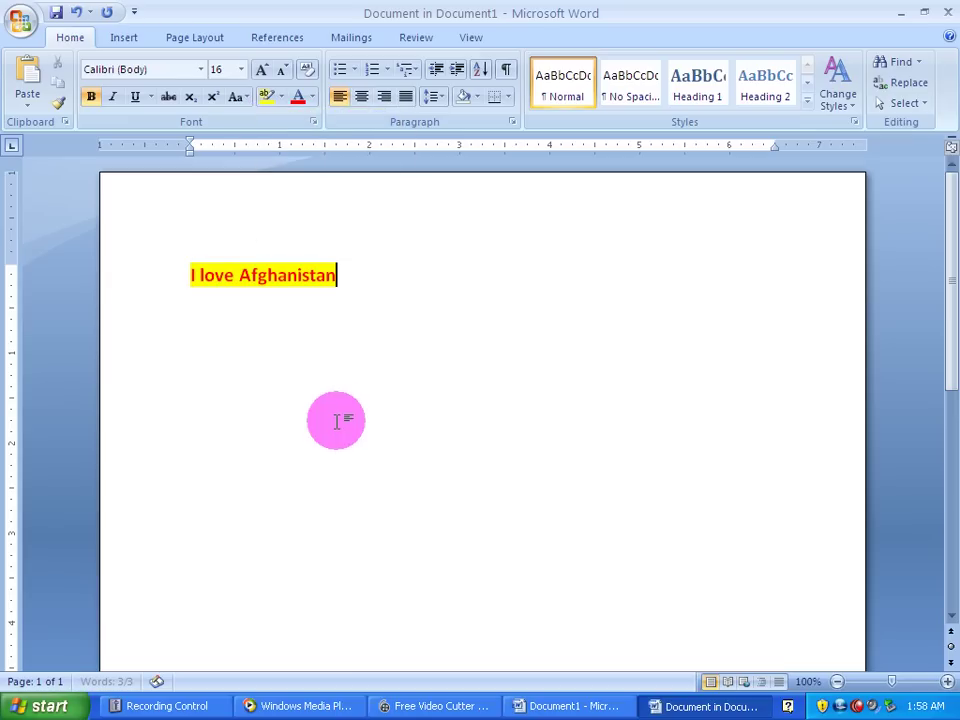
pyautogui.click(33, 38)
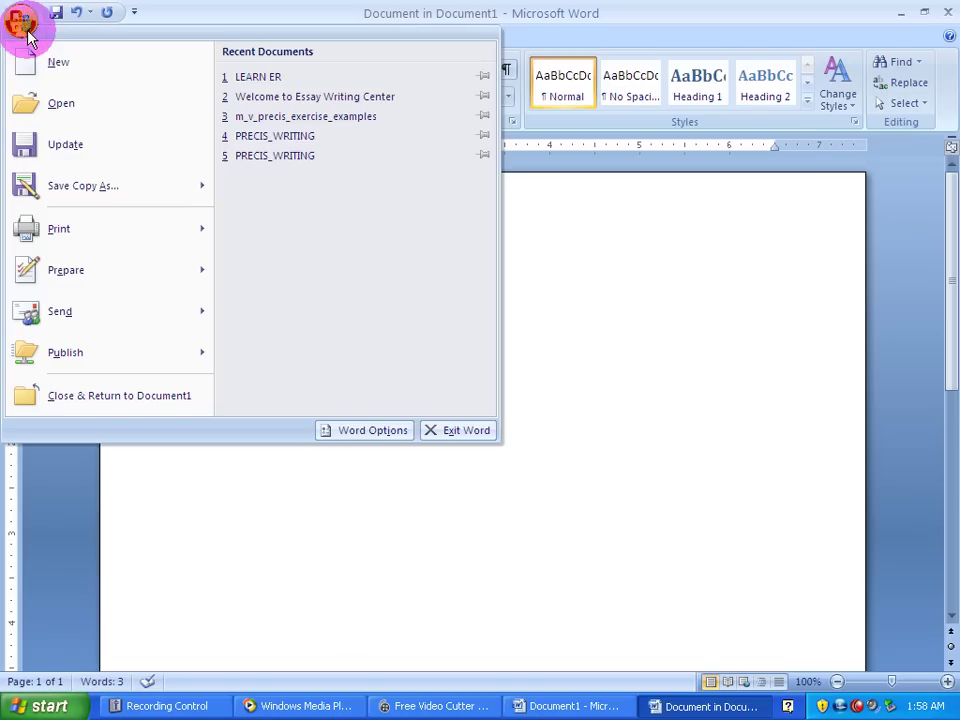
pyautogui.click(83, 392)
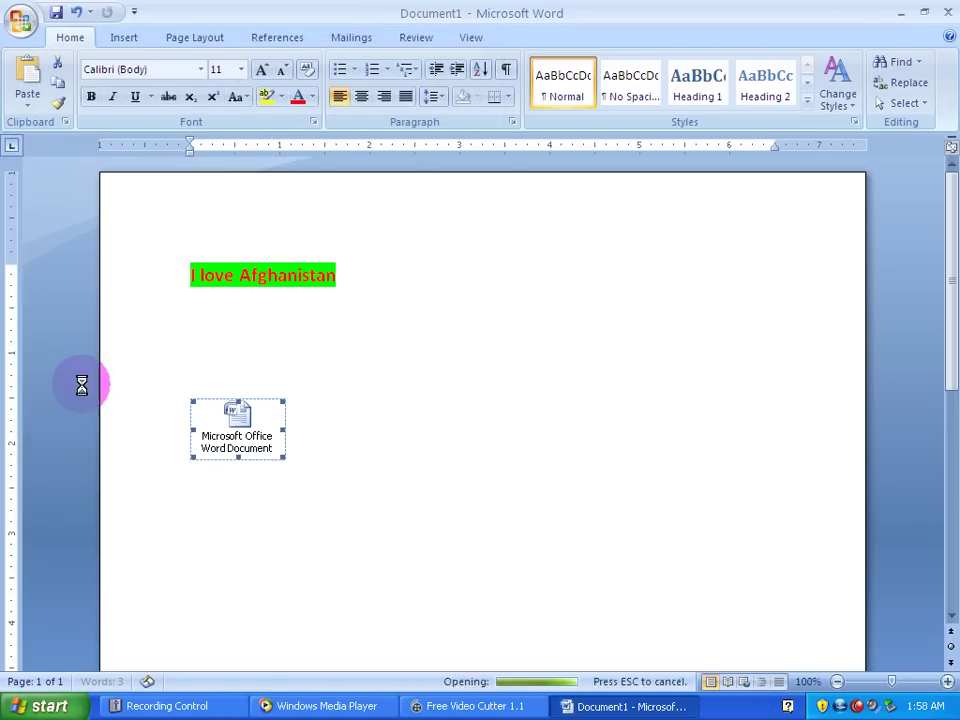
pyautogui.click(366, 456)
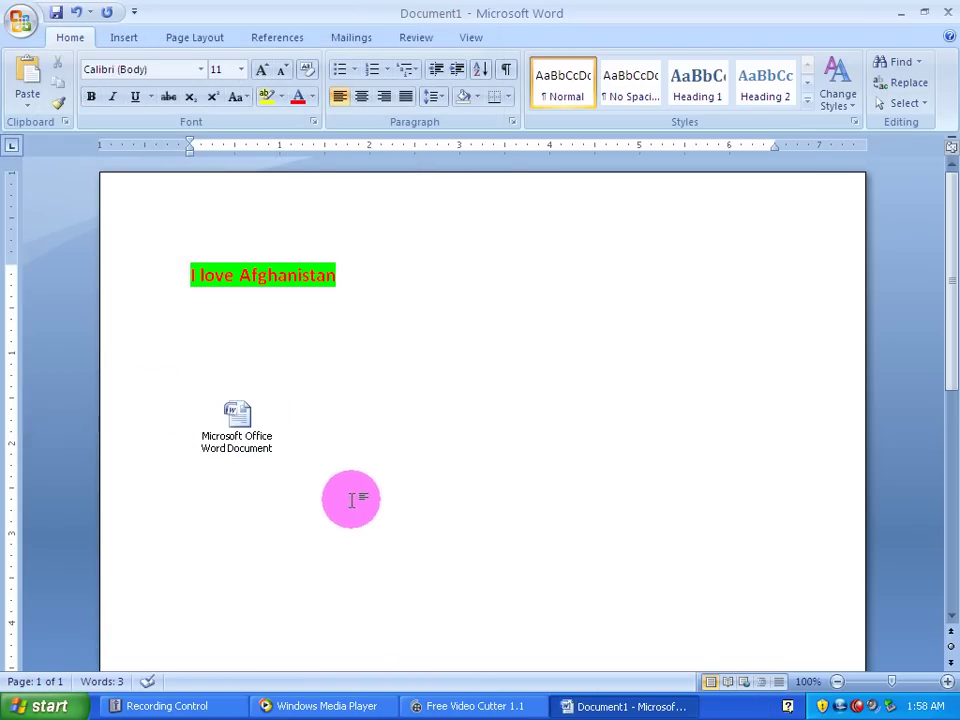
# Delete the embedded document icon and paste the copied line again as a Microsoft Office Word Document Object displayed with the yellow note icon.
pyautogui.click(236, 450)
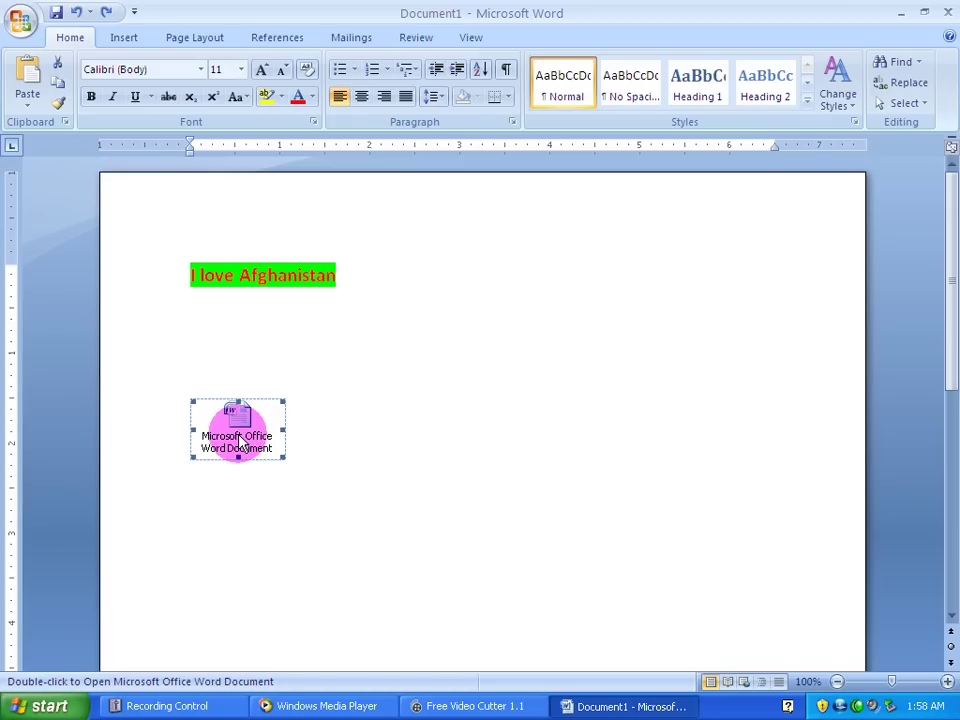
pyautogui.press('Delete')
pyautogui.moveTo(360, 292); pyautogui.dragTo(185, 278)
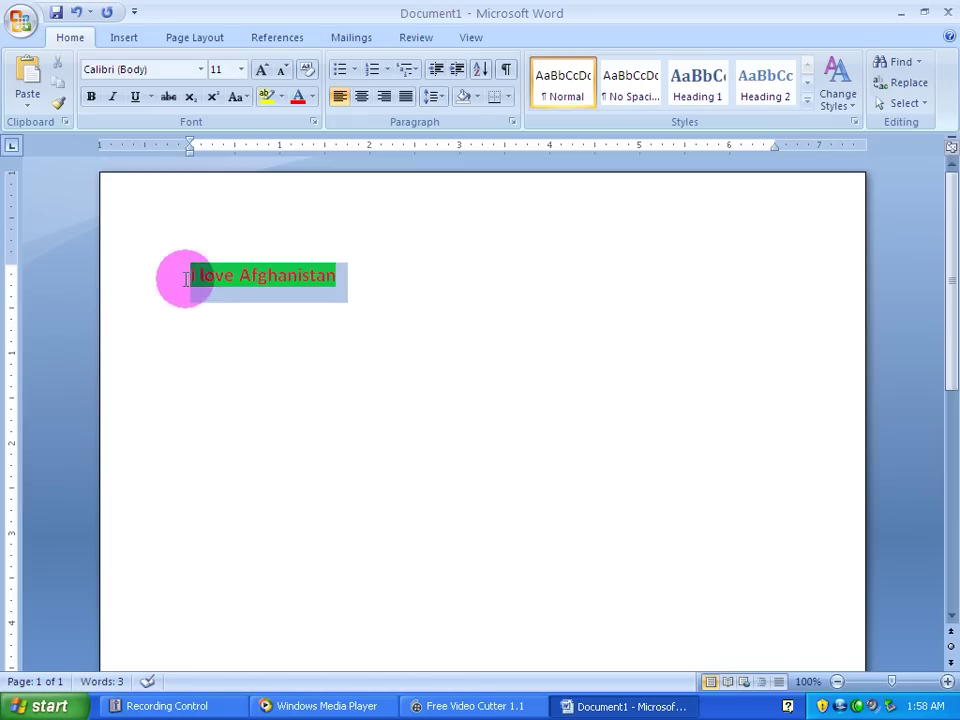
pyautogui.doubleClick(149, 456)
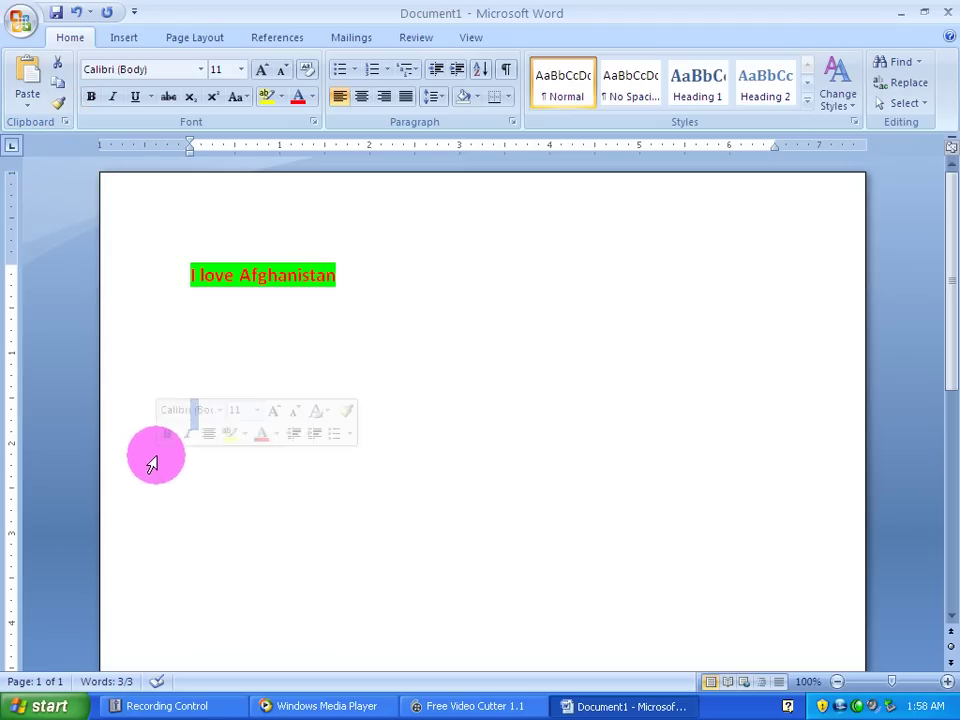
pyautogui.click(27, 100)
pyautogui.click(45, 146)
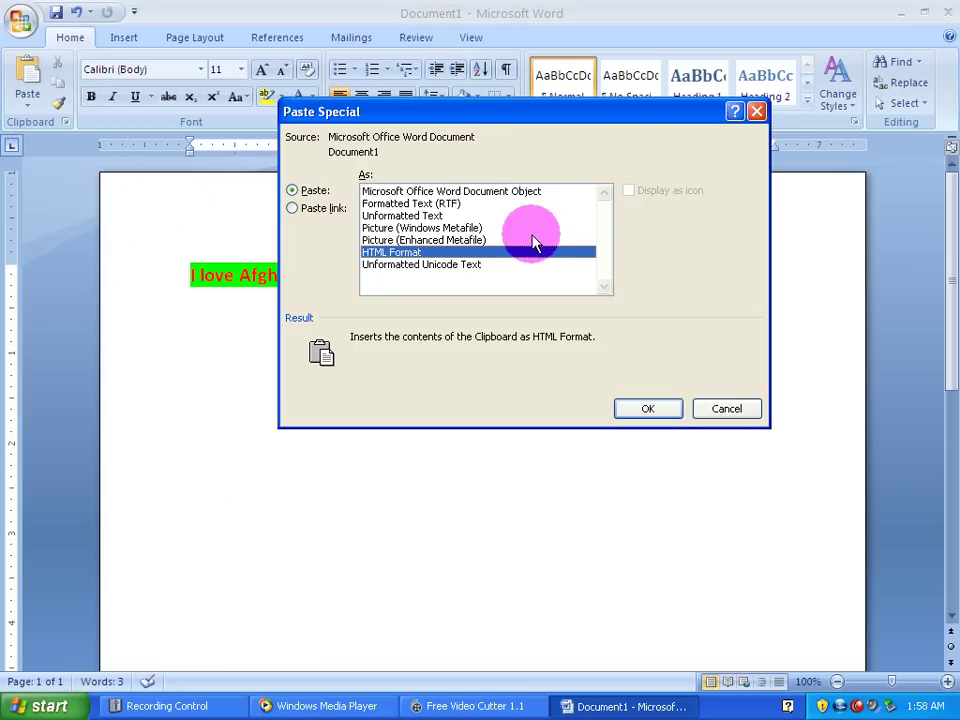
pyautogui.click(439, 190)
pyautogui.click(639, 198)
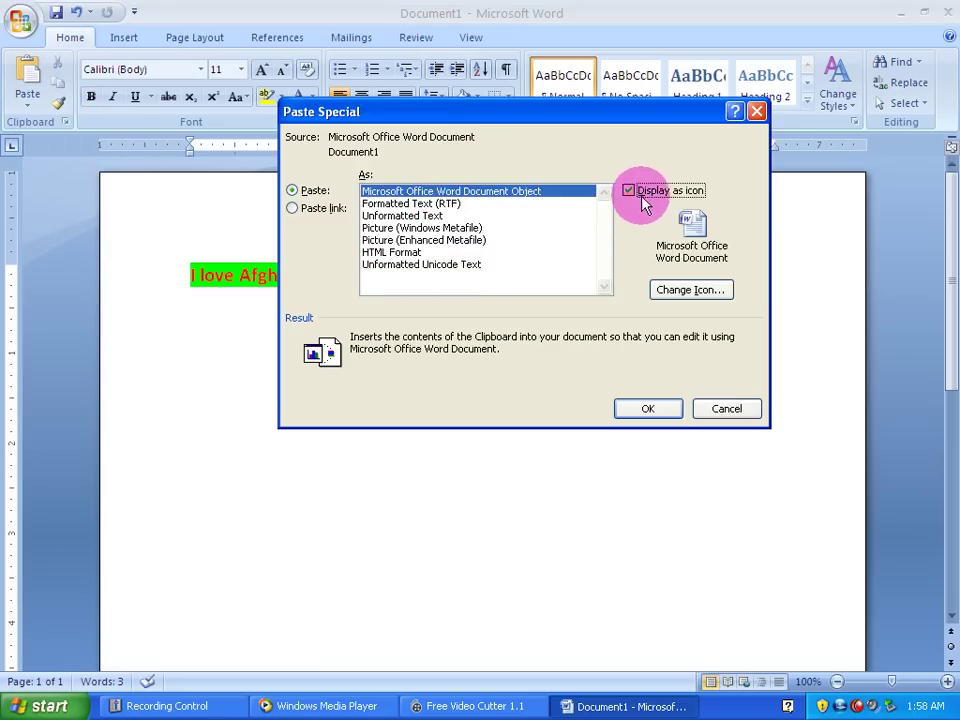
pyautogui.click(683, 290)
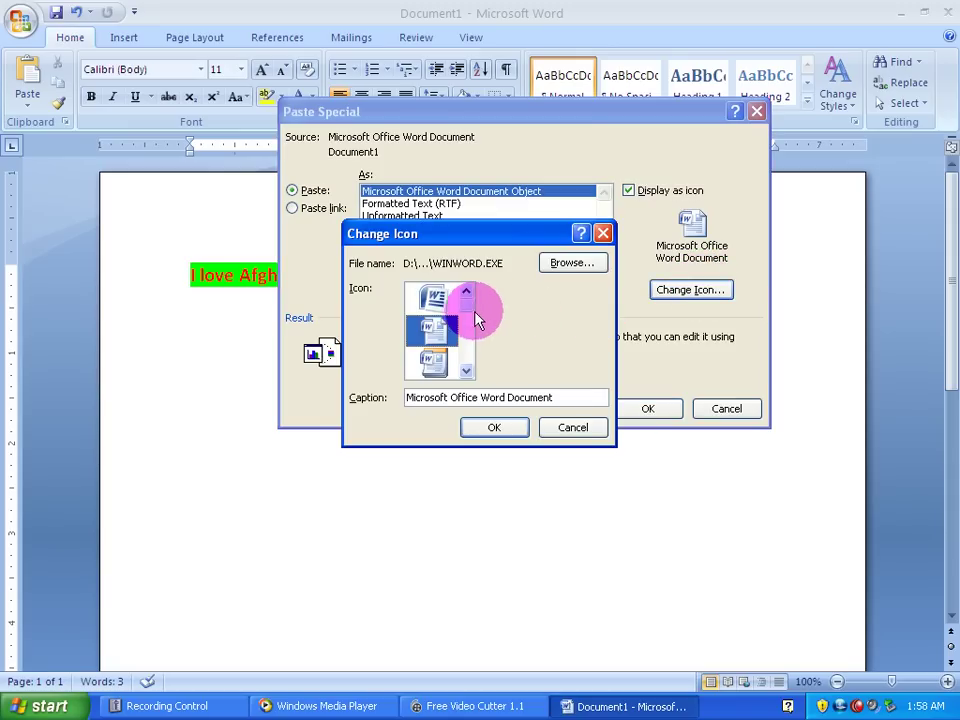
pyautogui.moveTo(472, 316); pyautogui.dragTo(465, 380)
pyautogui.click(432, 340)
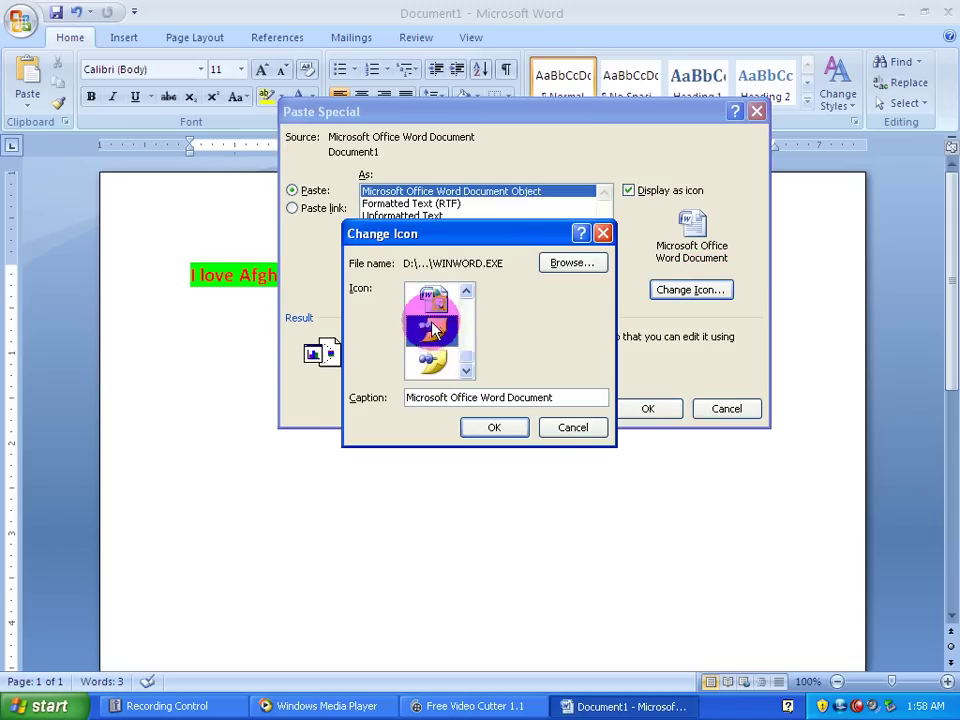
pyautogui.click(494, 427)
pyautogui.click(638, 411)
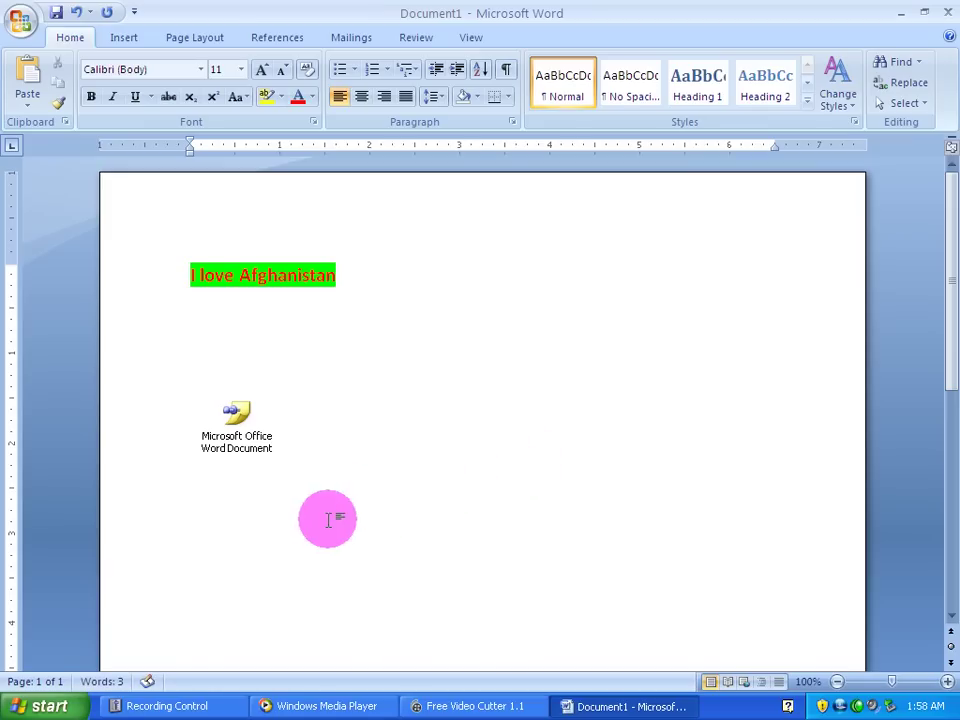
# Open the embedded document from its yellow note icon, then close it and return to Document1.
pyautogui.click(240, 410)
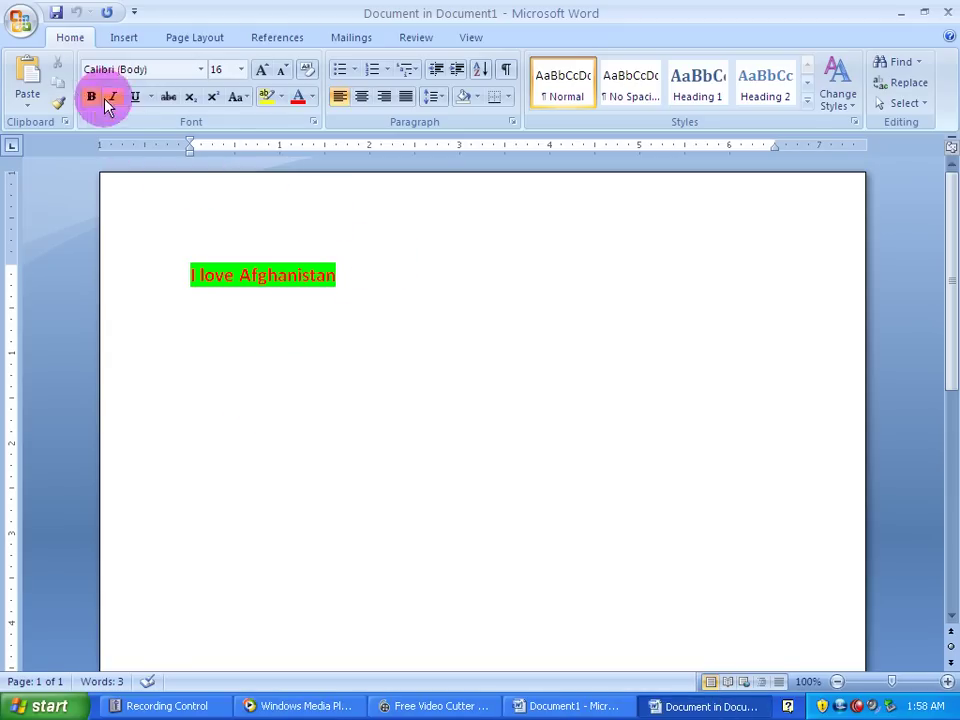
pyautogui.click(19, 20)
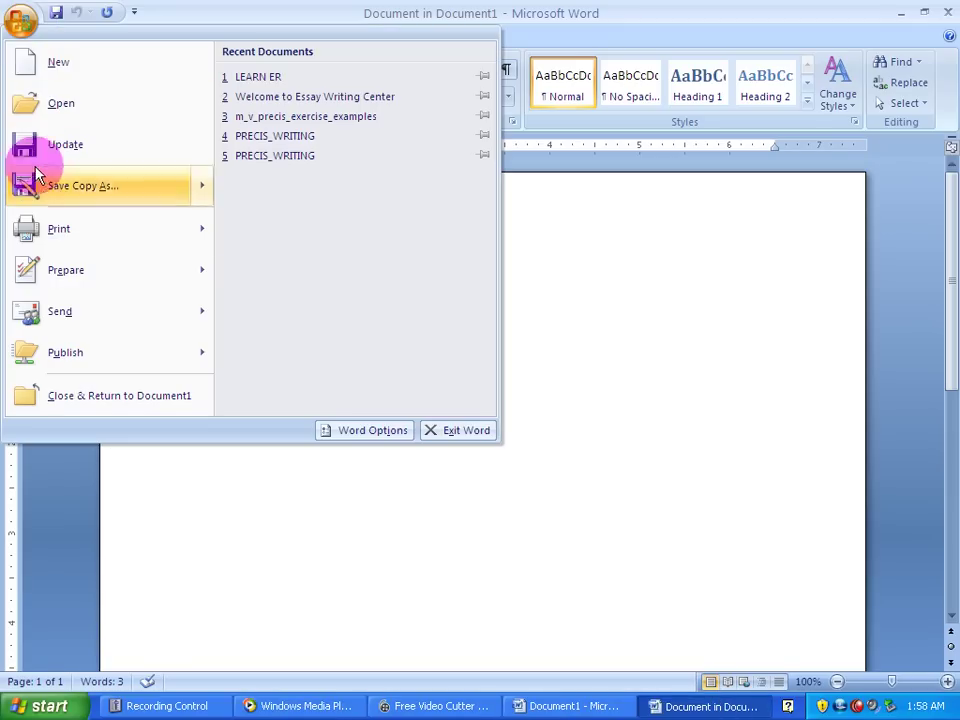
pyautogui.click(81, 397)
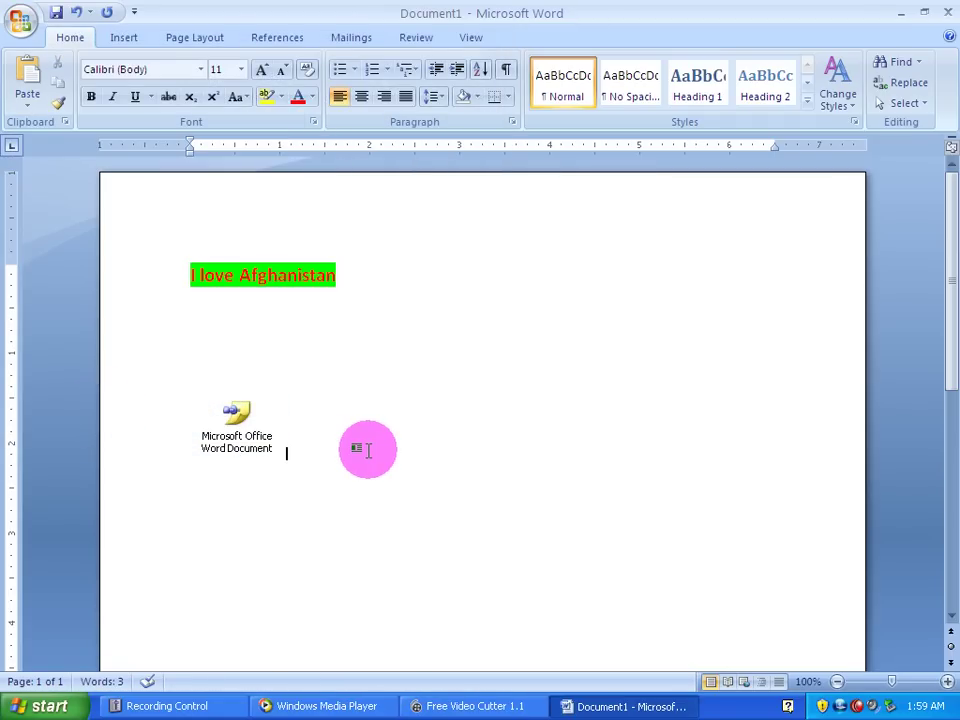
# Delete the embedded document icon and the highlighted line "I love Afghanistan" to empty the page.
pyautogui.press('BackSpace')
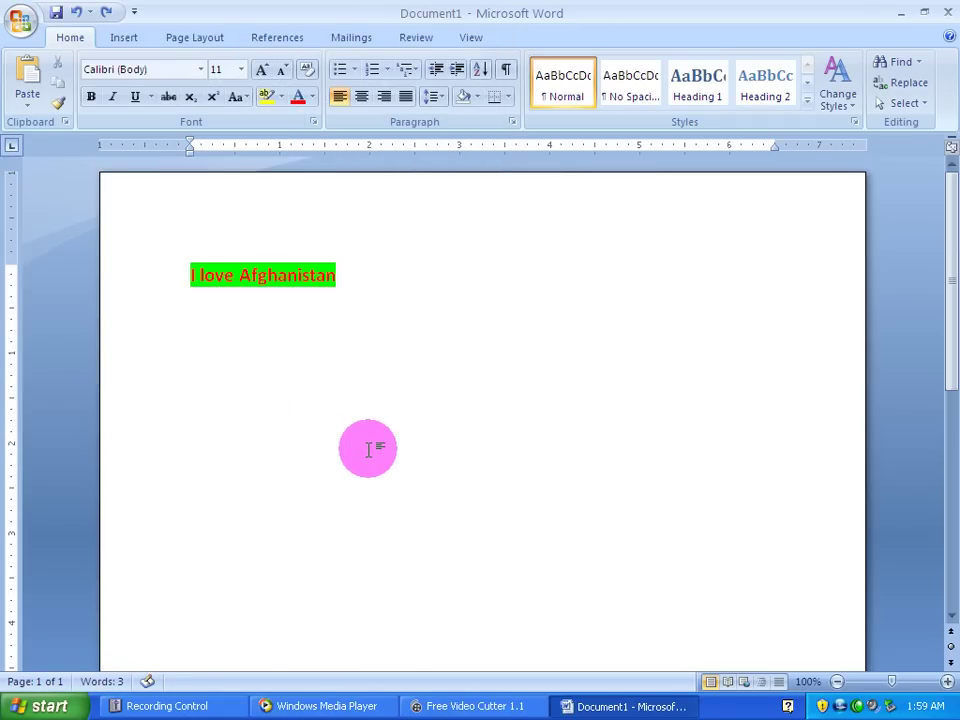
pyautogui.moveTo(345, 275); pyautogui.dragTo(201, 270)
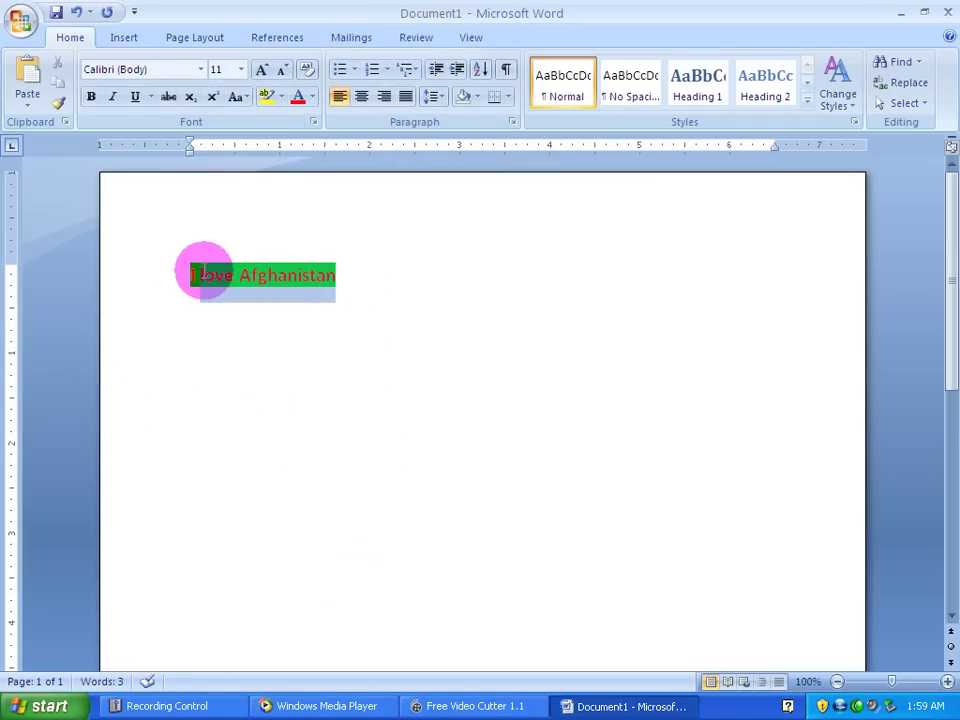
pyautogui.press('BackSpace')
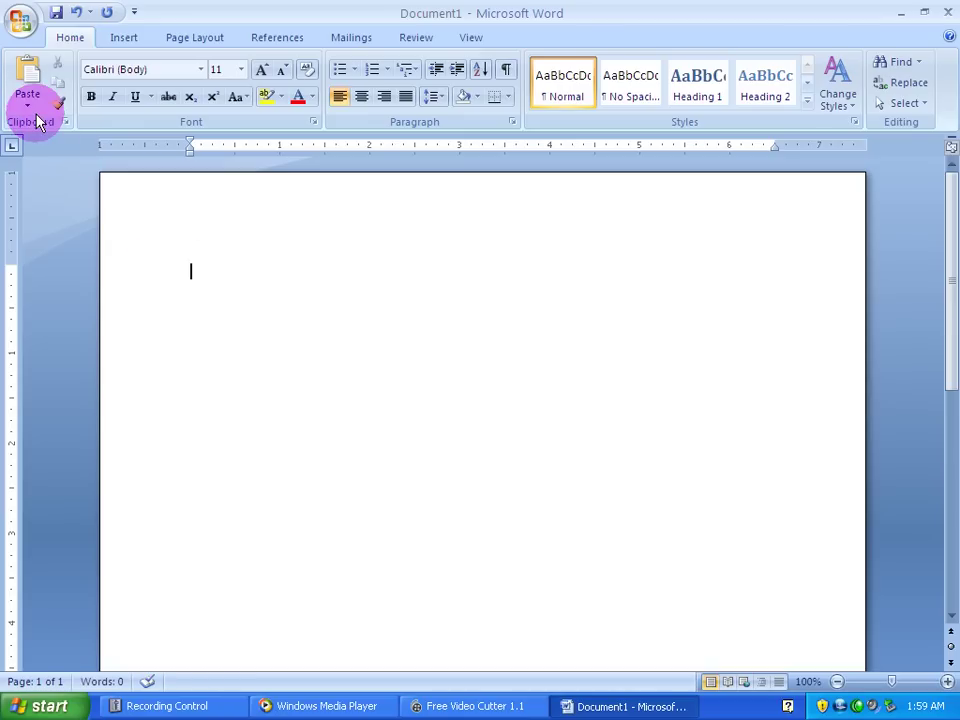
# Write "I love you Afghanistan and all Afghans" on the first line and add two line breaks after it.
pyautogui.click(27, 100)
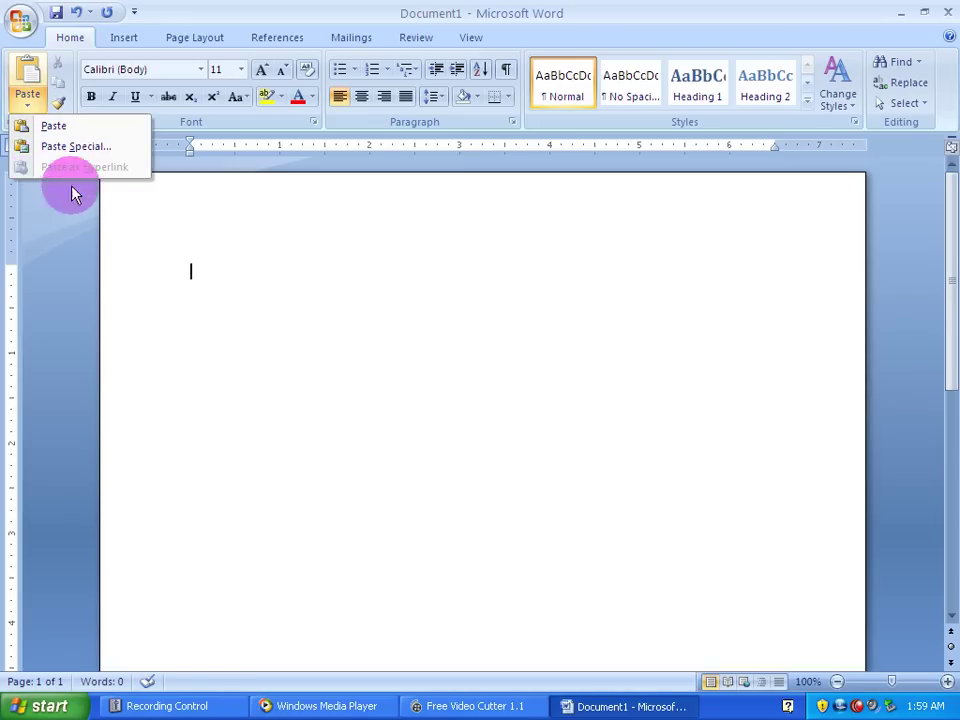
pyautogui.click(294, 298)
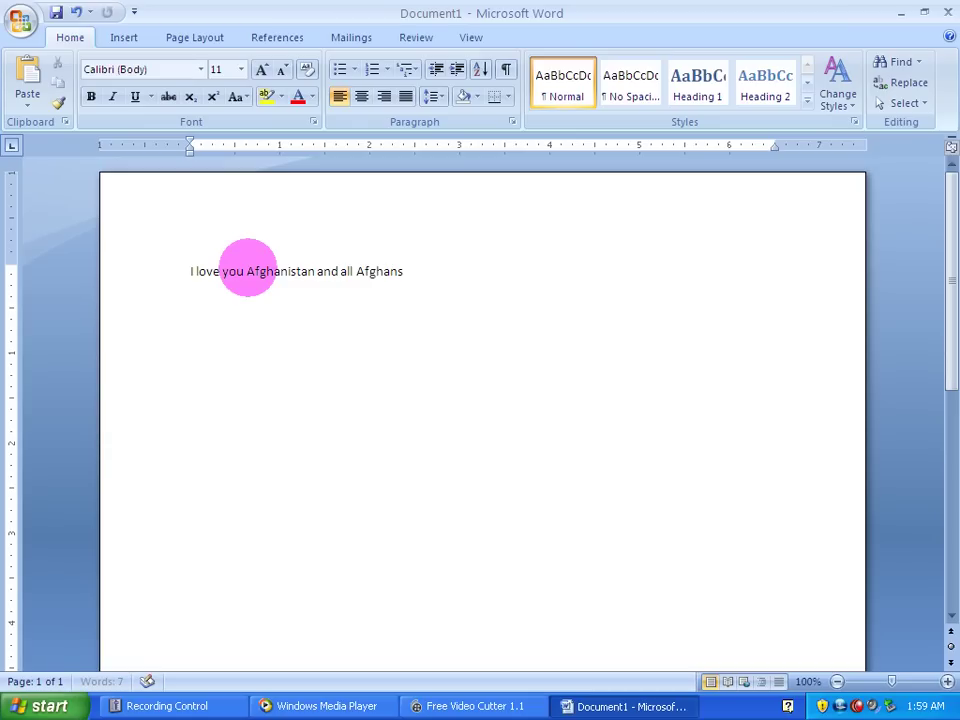
pyautogui.press('Return')
pyautogui.press('Return')
# Save the document in My Documents as "I love you Afghanistan and all Afghans" in Word 97-2003 Document format.
pyautogui.click(171, 388)
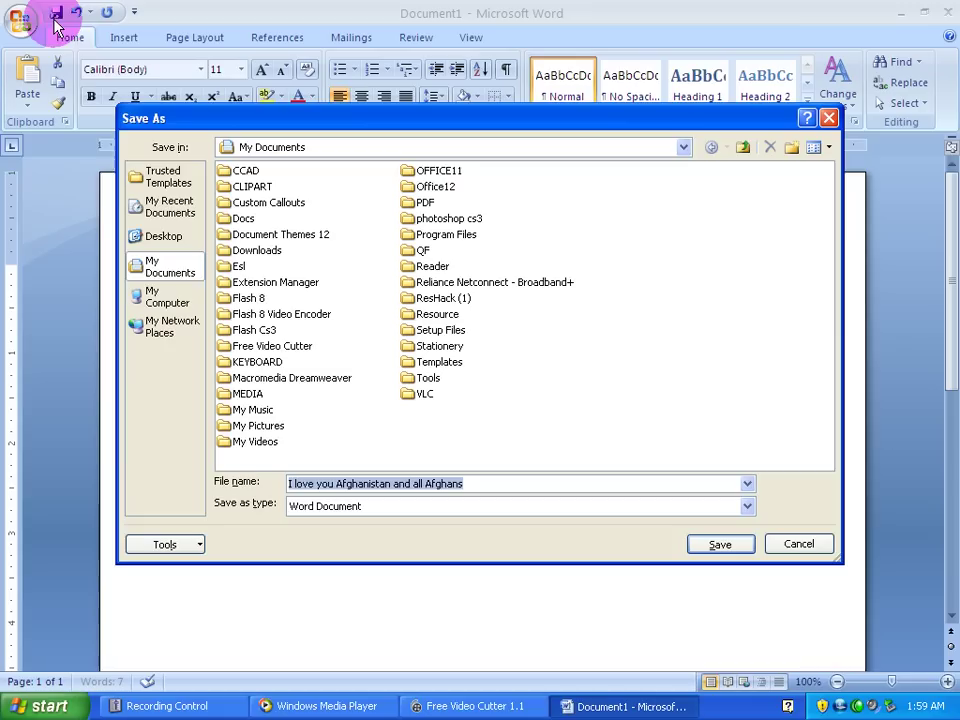
pyautogui.click(405, 506)
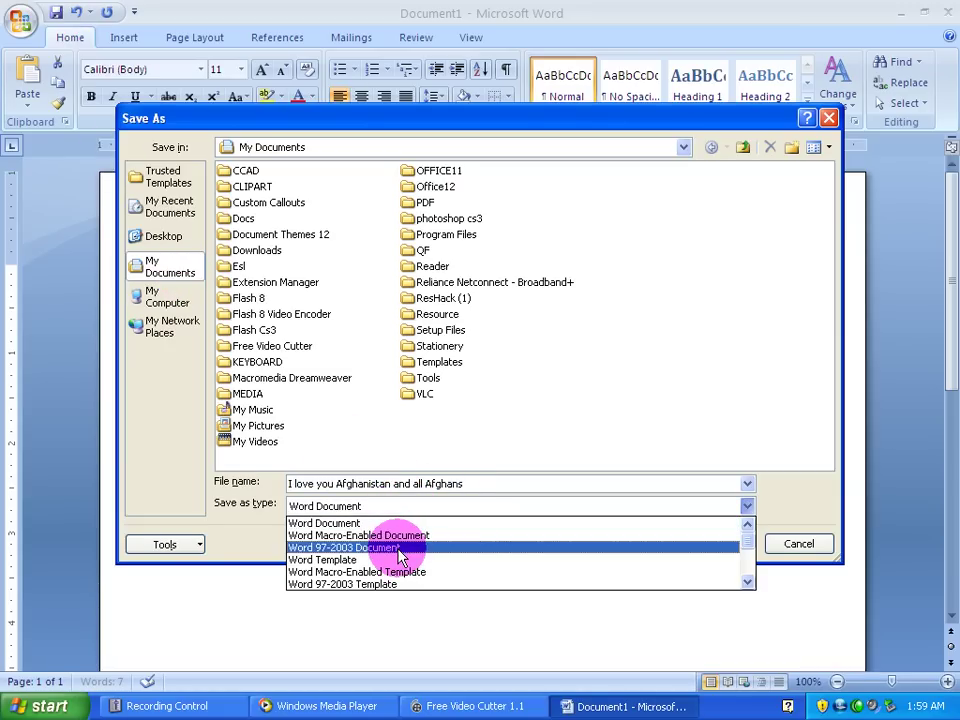
pyautogui.click(405, 548)
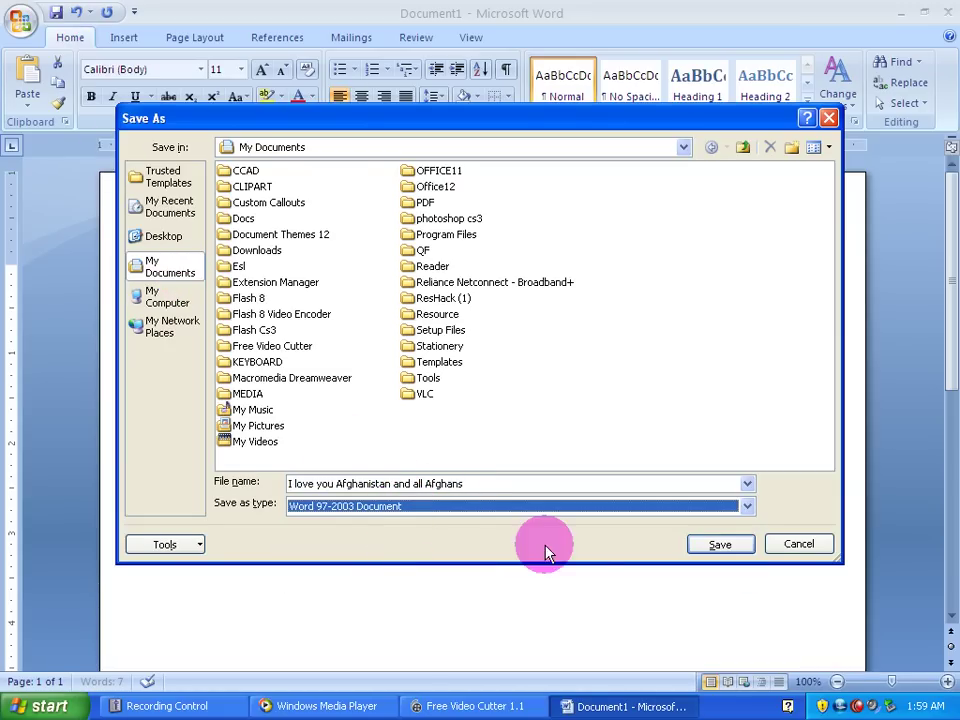
pyautogui.click(705, 548)
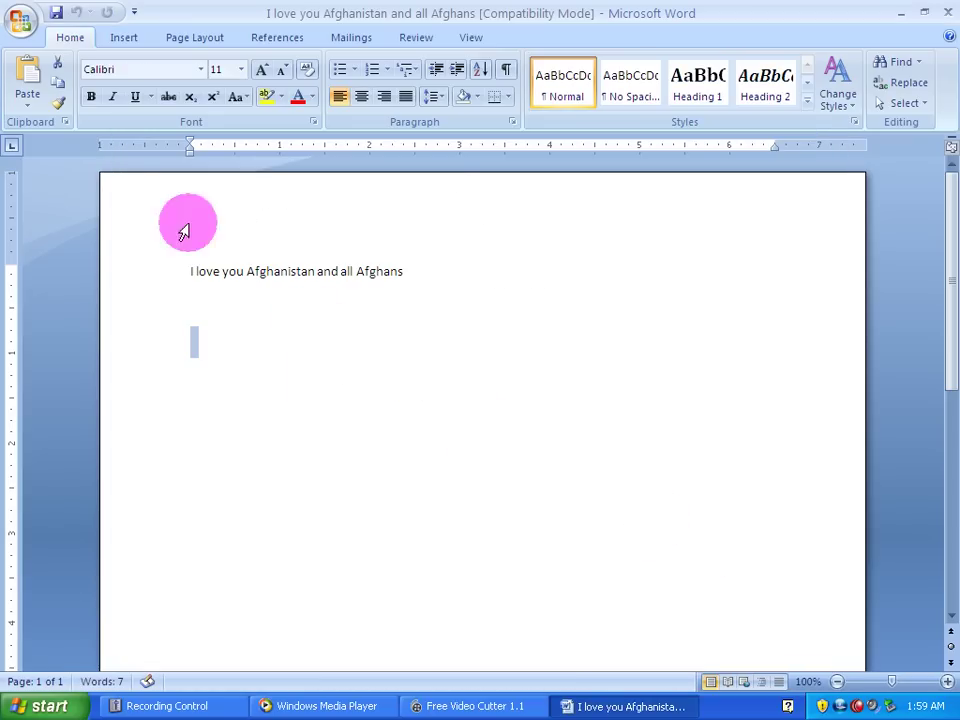
# Close the document and reopen the saved file "I love you Afghanistan and all Afghans".
pyautogui.click(8, 30)
pyautogui.click(80, 436)
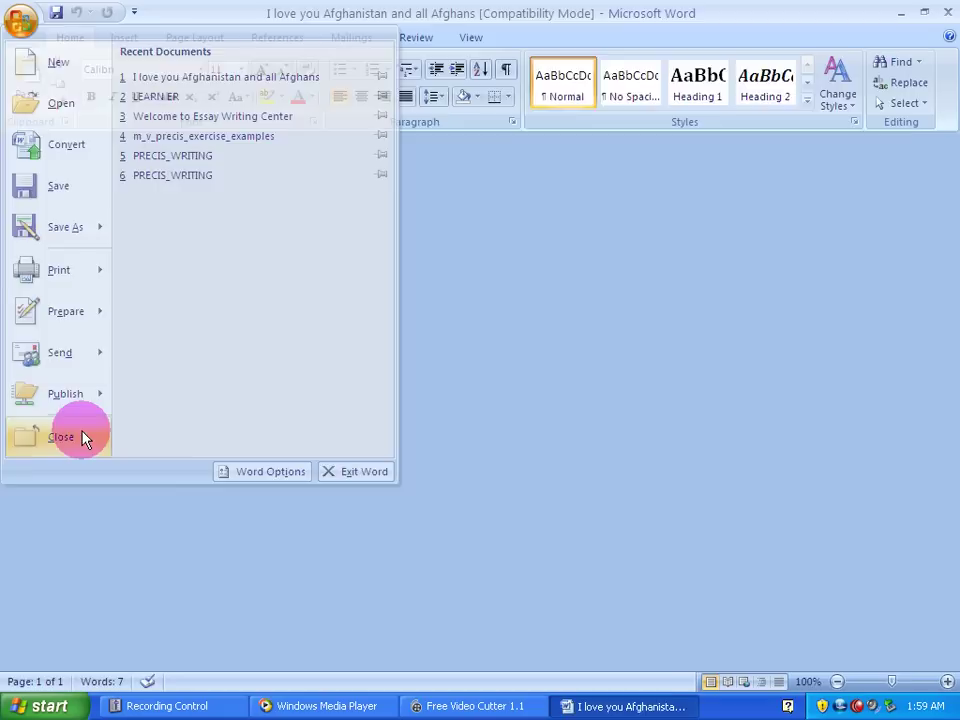
pyautogui.click(20, 22)
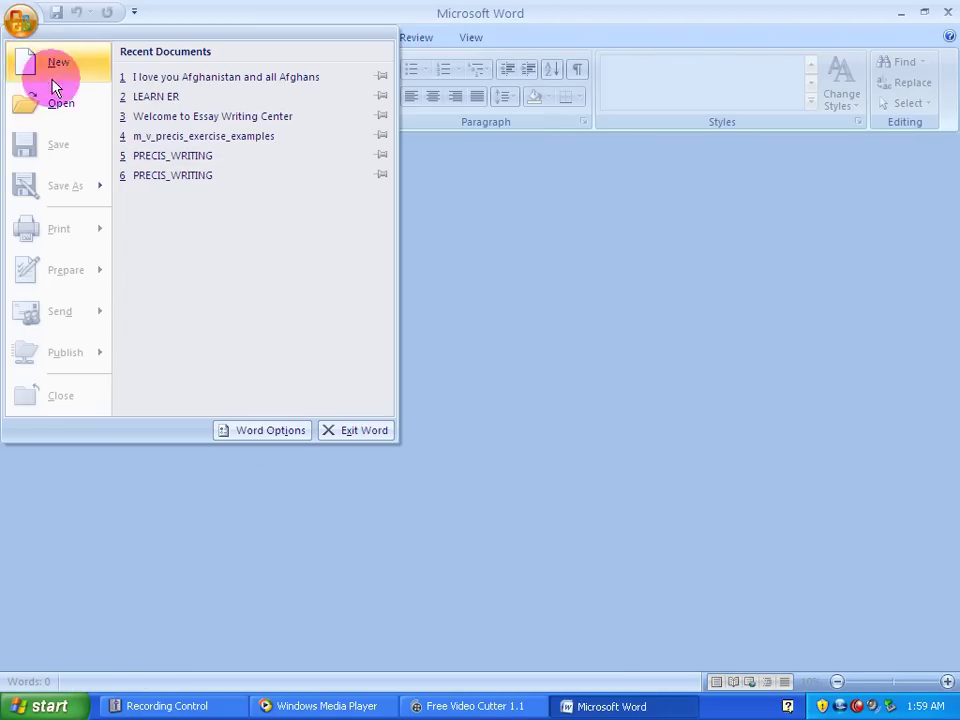
pyautogui.click(56, 96)
pyautogui.click(478, 426)
pyautogui.click(715, 544)
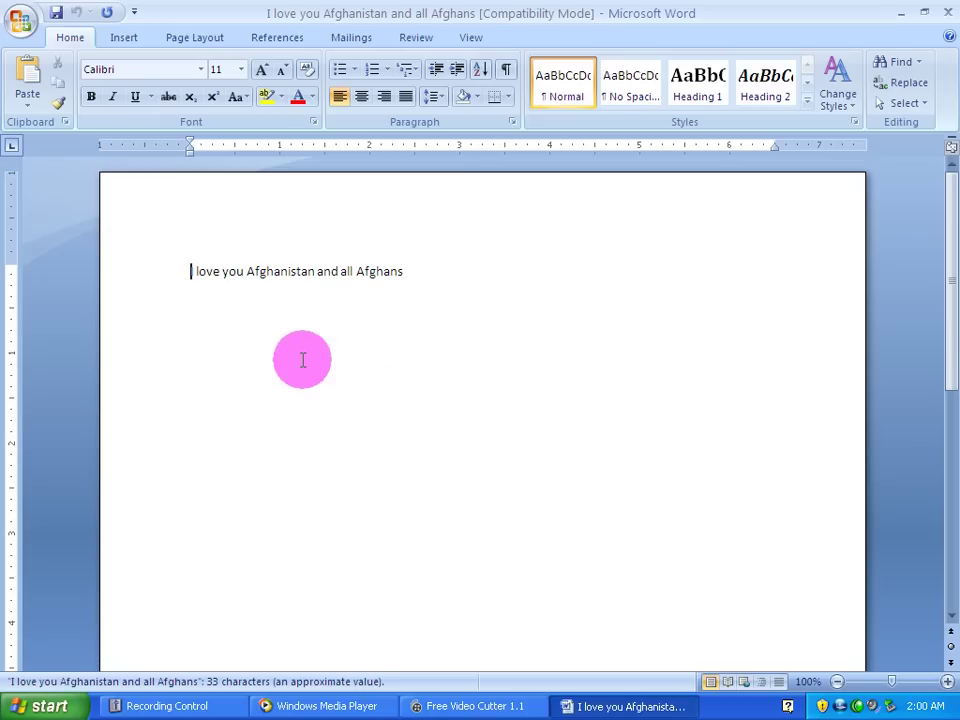
# Copy the word "Afghans" at the end of the first line.
pyautogui.click(27, 97)
pyautogui.click(407, 304)
pyautogui.moveTo(405, 274); pyautogui.dragTo(190, 274)
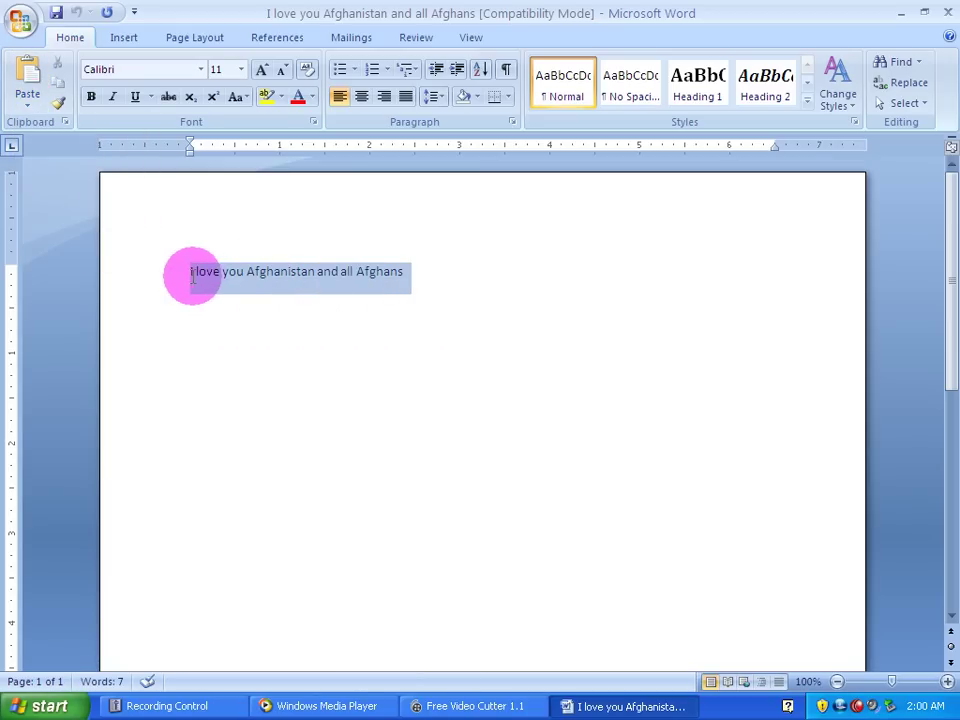
pyautogui.click(193, 334)
pyautogui.moveTo(407, 272); pyautogui.dragTo(366, 276)
pyautogui.click(58, 81)
# Insert nine page breaks below the text to extend the document to ten pages.
pyautogui.click(262, 465)
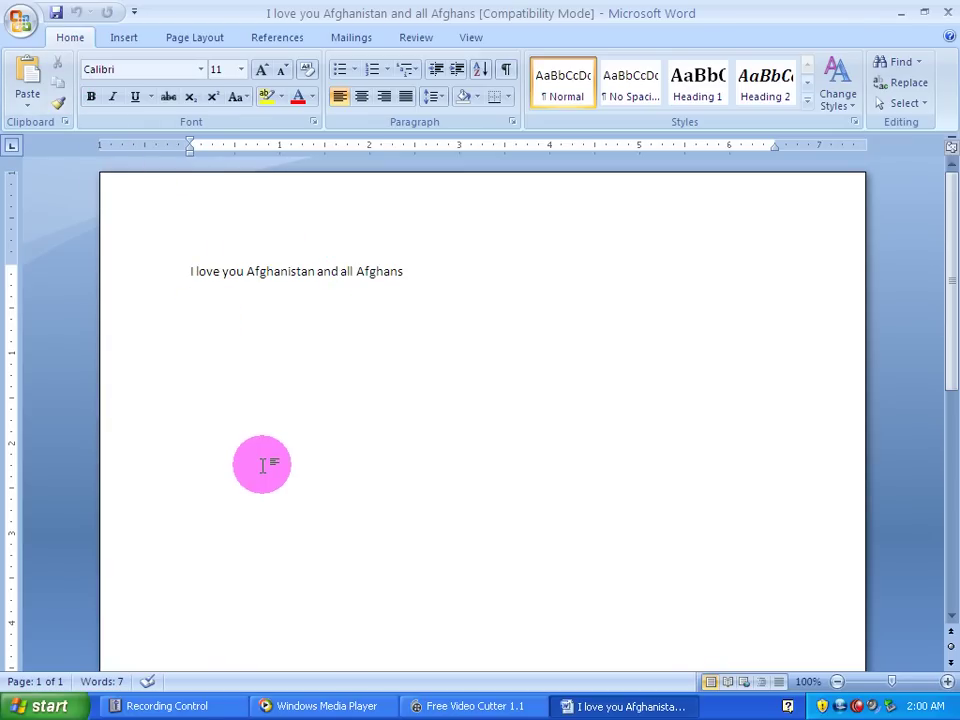
pyautogui.hotkey('ctrl', 'Return')
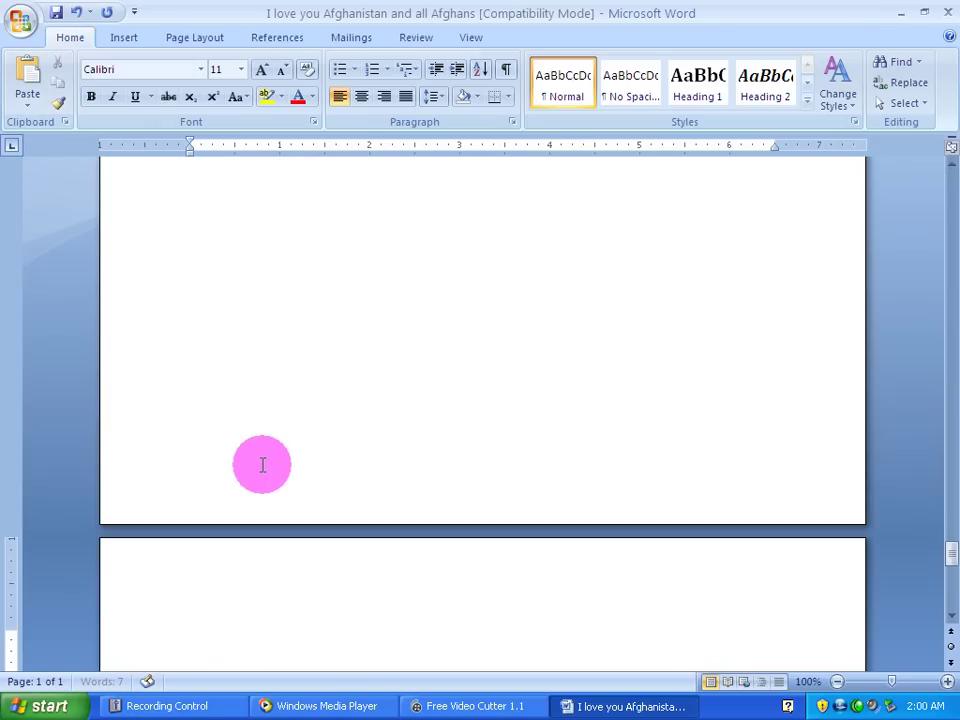
pyautogui.hotkey('ctrl', 'Return')
pyautogui.hotkey('ctrl', 'Return')
pyautogui.hotkey('ctrl', 'Return')
pyautogui.hotkey('ctrl', 'Return')
pyautogui.hotkey('ctrl', 'Return')
pyautogui.hotkey('ctrl', 'Return')
pyautogui.hotkey('ctrl', 'Return')
pyautogui.hotkey('ctrl', 'Return')
# Paste the copied word "Afghans" as a hyperlink at the start of page 10.
pyautogui.scroll(-7, 279, 579)
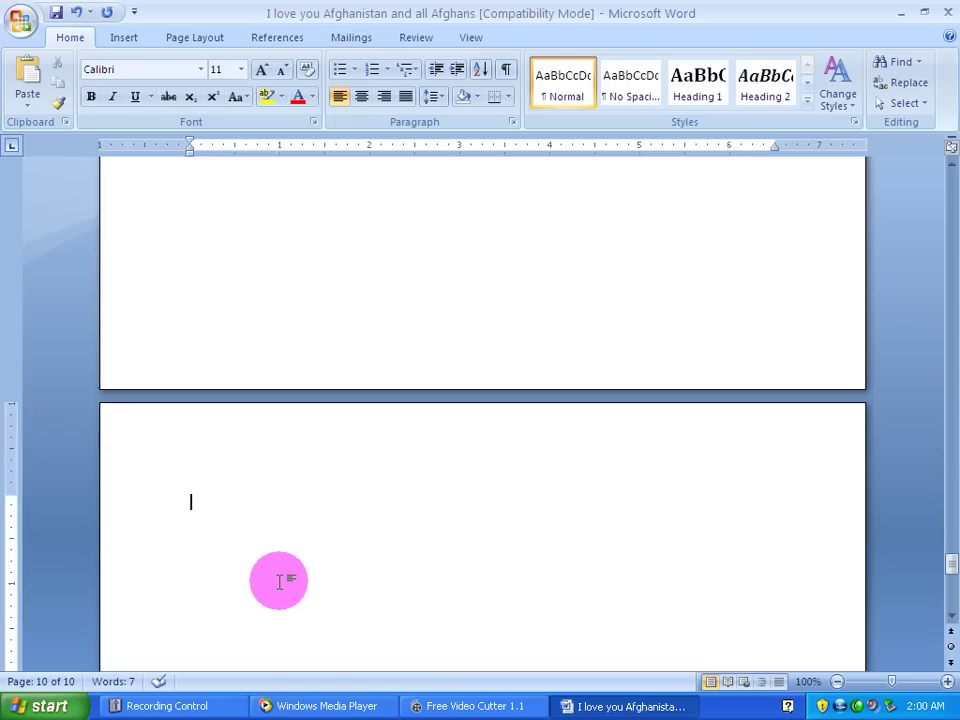
pyautogui.click(952, 614)
pyautogui.moveTo(952, 597); pyautogui.dragTo(950, 567)
pyautogui.click(309, 529)
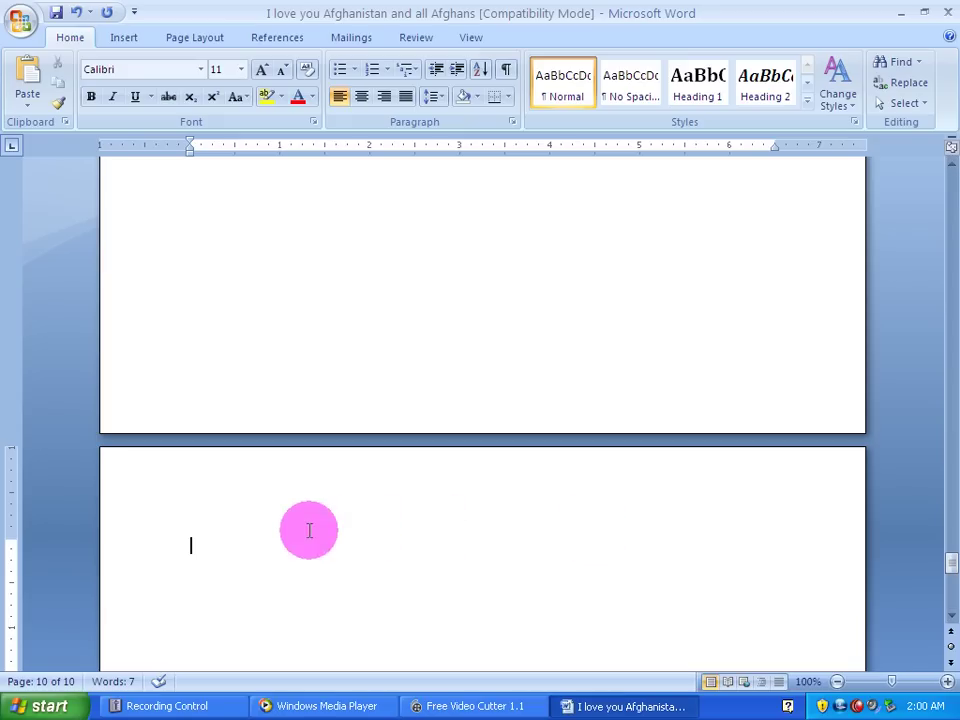
pyautogui.click(28, 100)
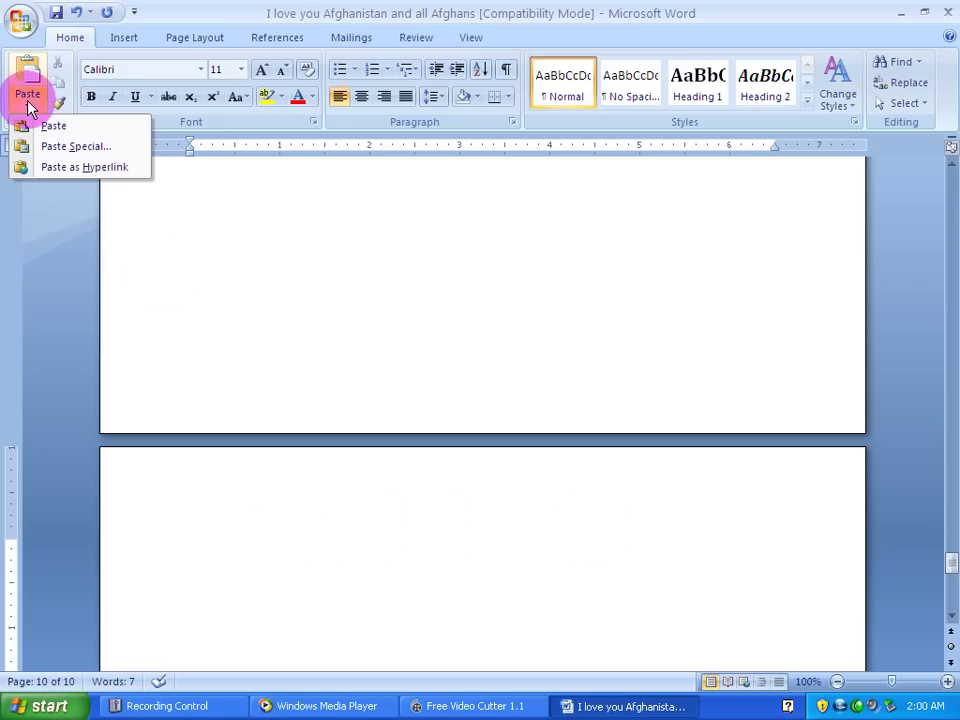
pyautogui.click(53, 167)
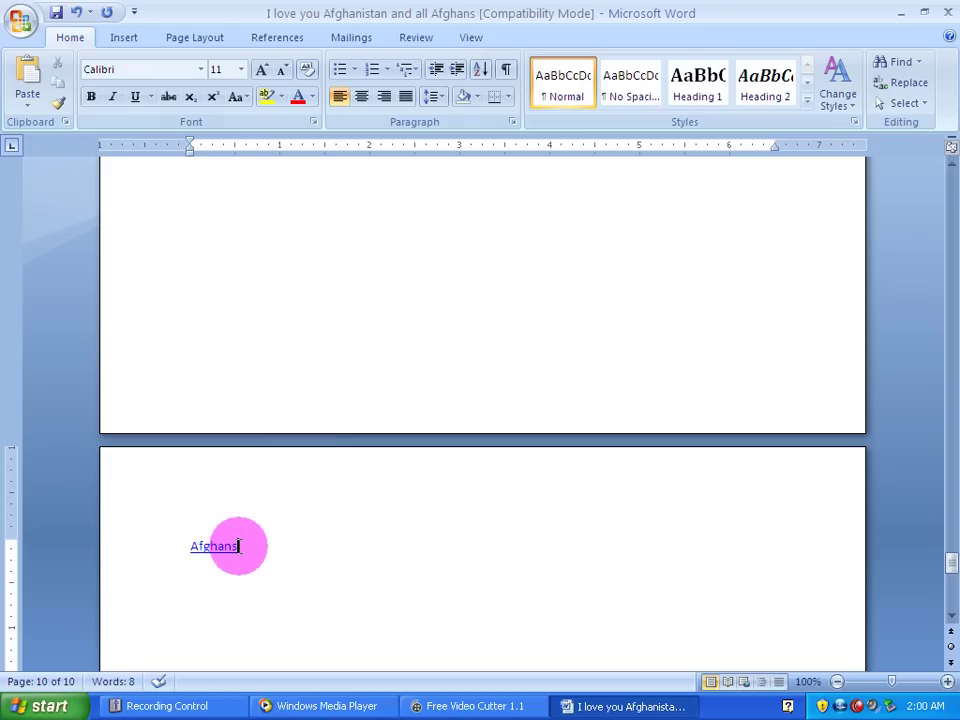
# Follow the "Afghans" hyperlink on page 10 to its source text on page 1.
pyautogui.moveTo(949, 563)
pyautogui.mouseDown()
pyautogui.moveTo(949, 161)
pyautogui.moveTo(949, 600)
pyautogui.moveTo(950, 573)
pyautogui.mouseUp()
pyautogui.click(249, 313)
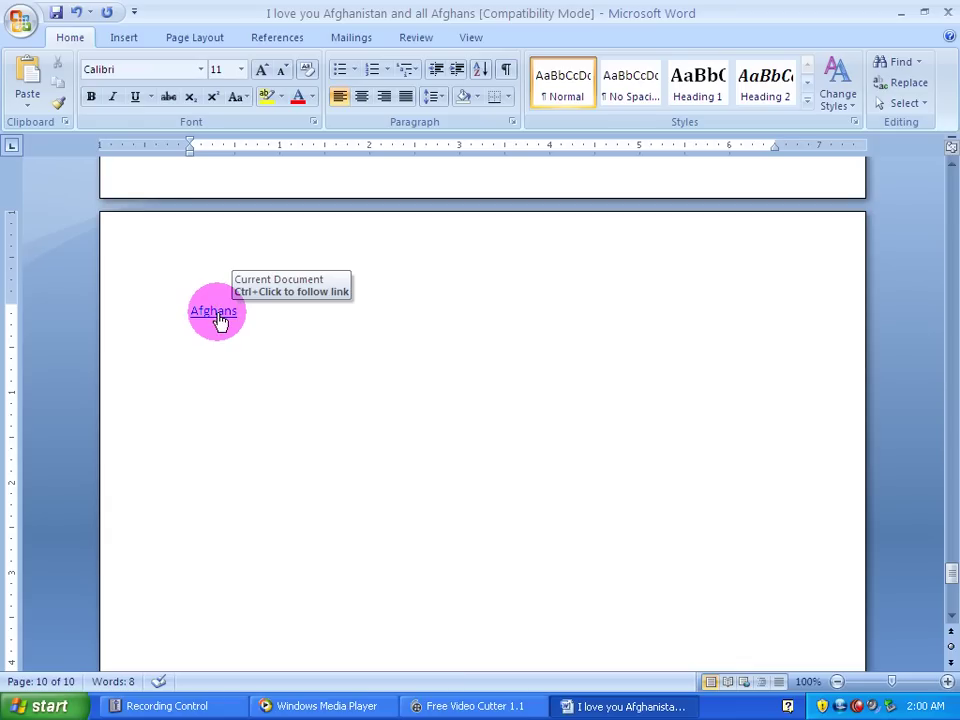
pyautogui.keyDown('ctrl'); pyautogui.click(219, 320); pyautogui.keyUp('ctrl')
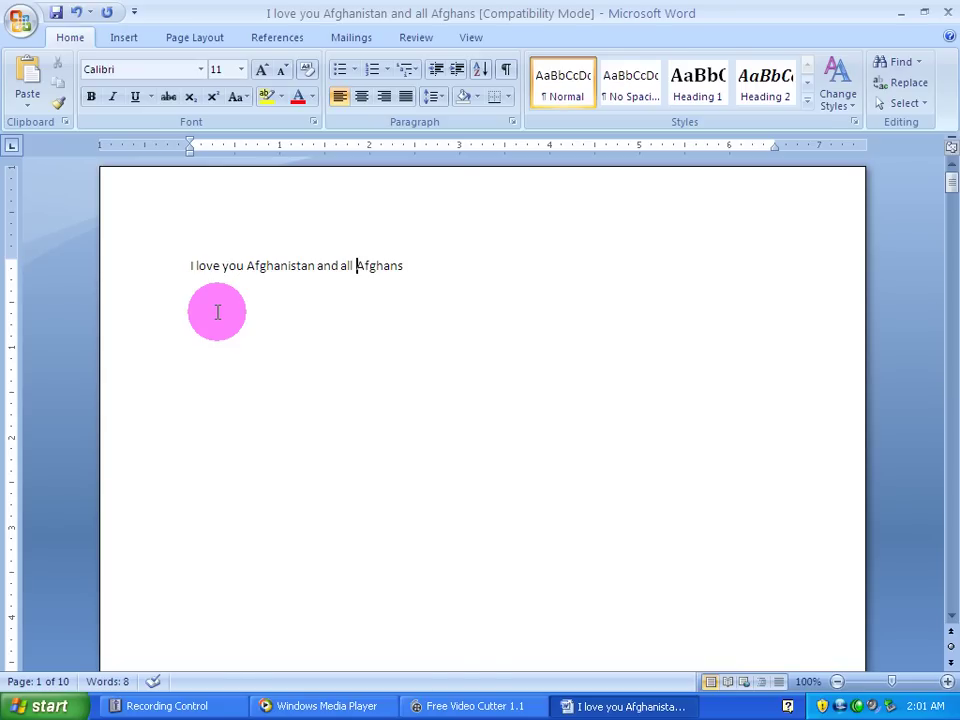
# Delete the line "I love you Afghanistan and all Afghans" from page 1.
pyautogui.click(27, 97)
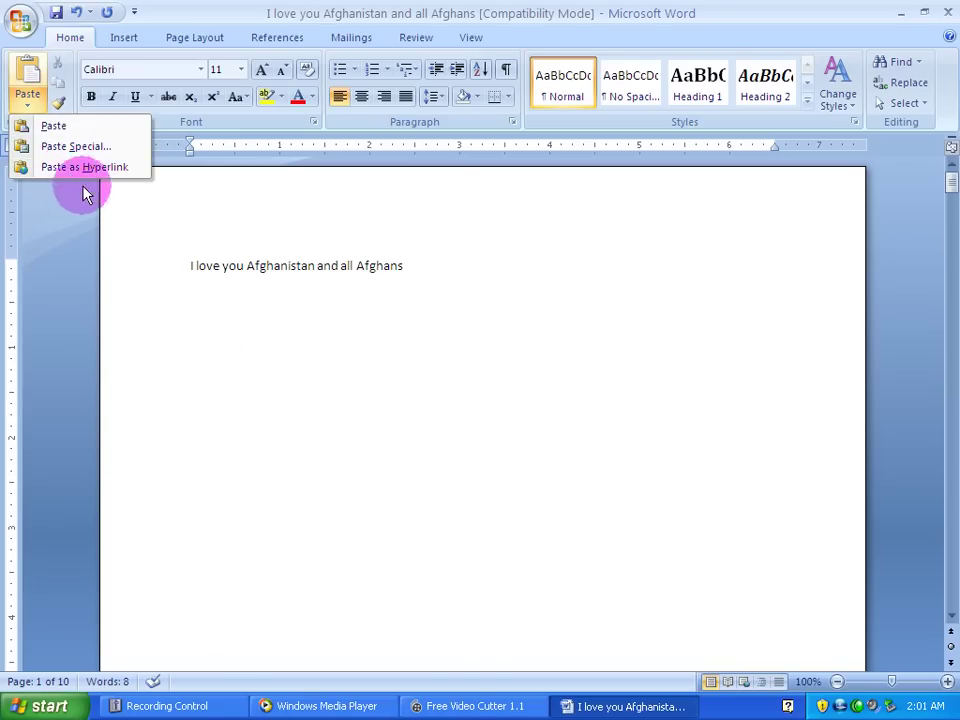
pyautogui.click(135, 272)
pyautogui.moveTo(396, 333); pyautogui.dragTo(204, 253)
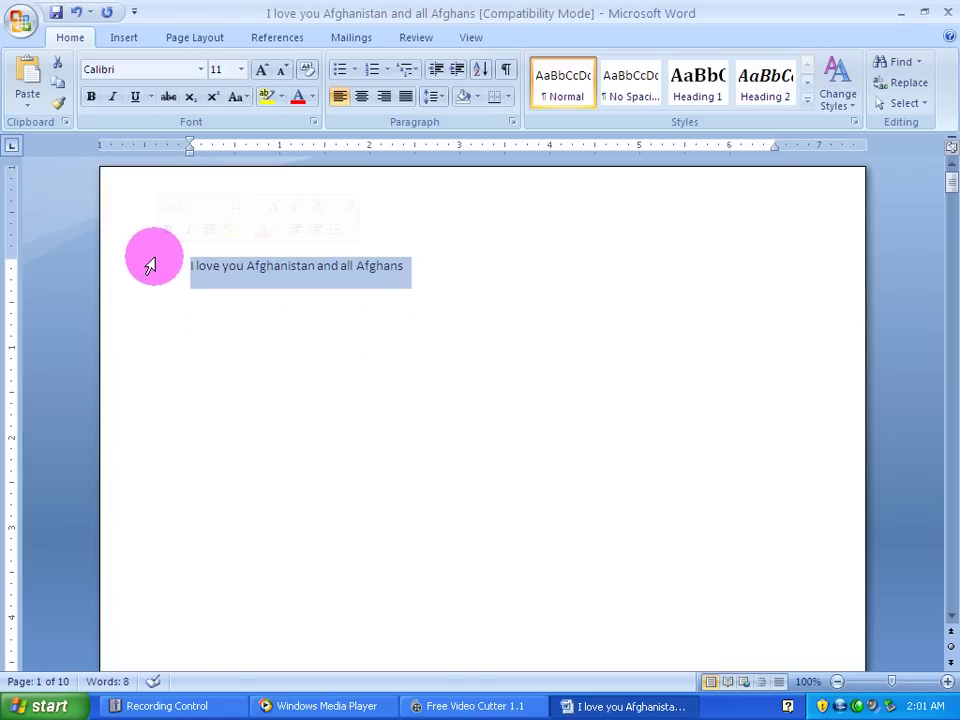
pyautogui.press('Delete')
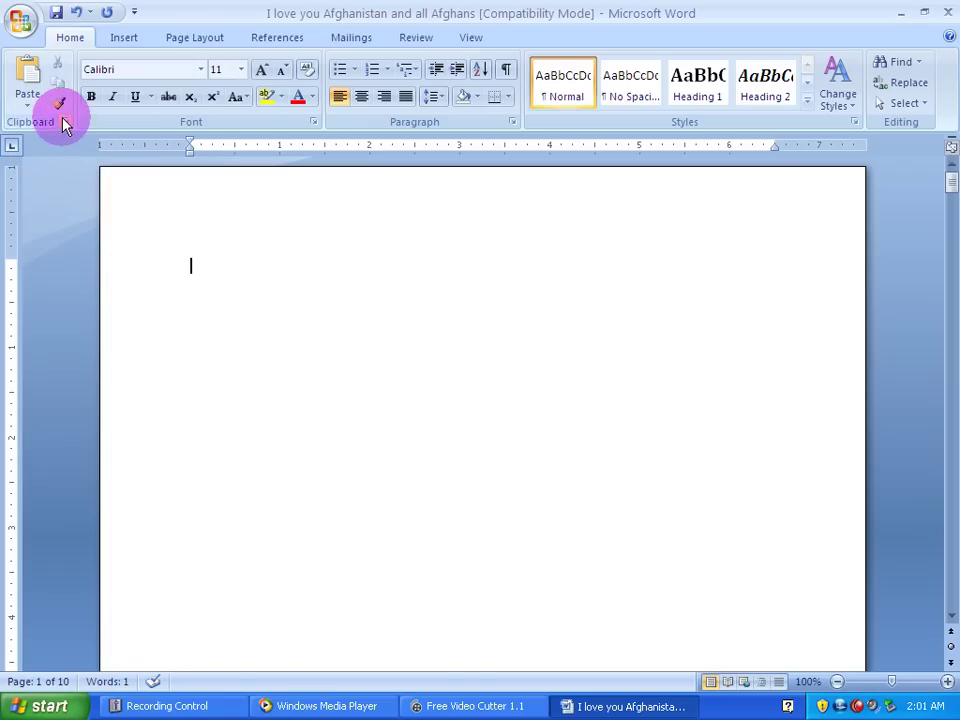
# Show the Office Clipboard and clear all its items, then generate sample paragraphs on page 1 with the =rand.old function.
pyautogui.click(63, 122)
pyautogui.click(116, 170)
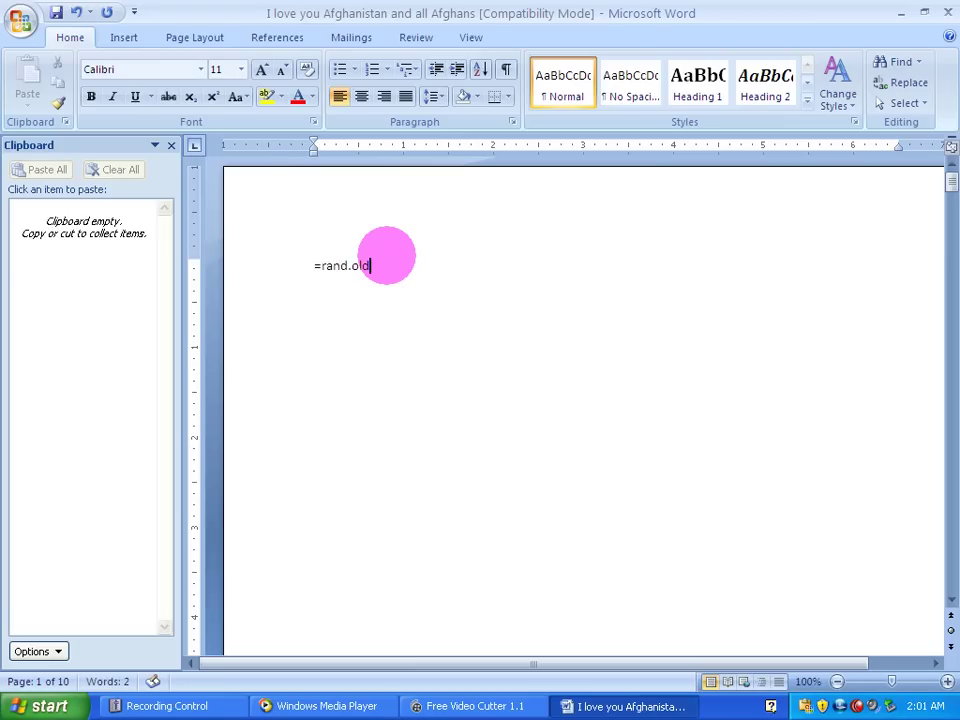
pyautogui.press('Return')
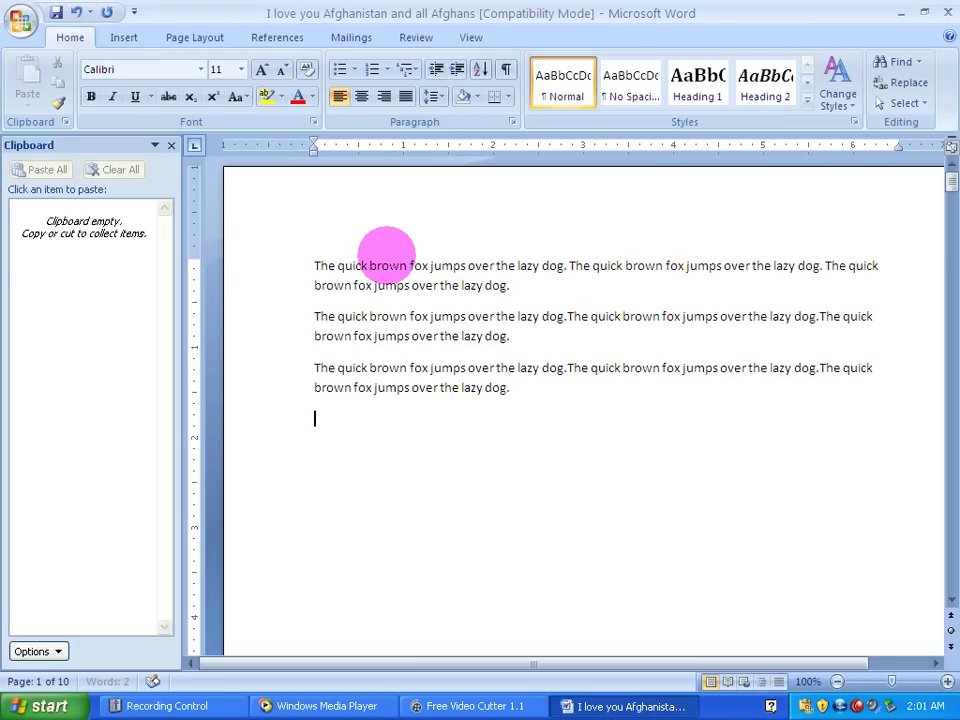
# Copy the first sample paragraph, then the second and third together, as two separate Office Clipboard items.
pyautogui.moveTo(316, 266); pyautogui.dragTo(586, 297)
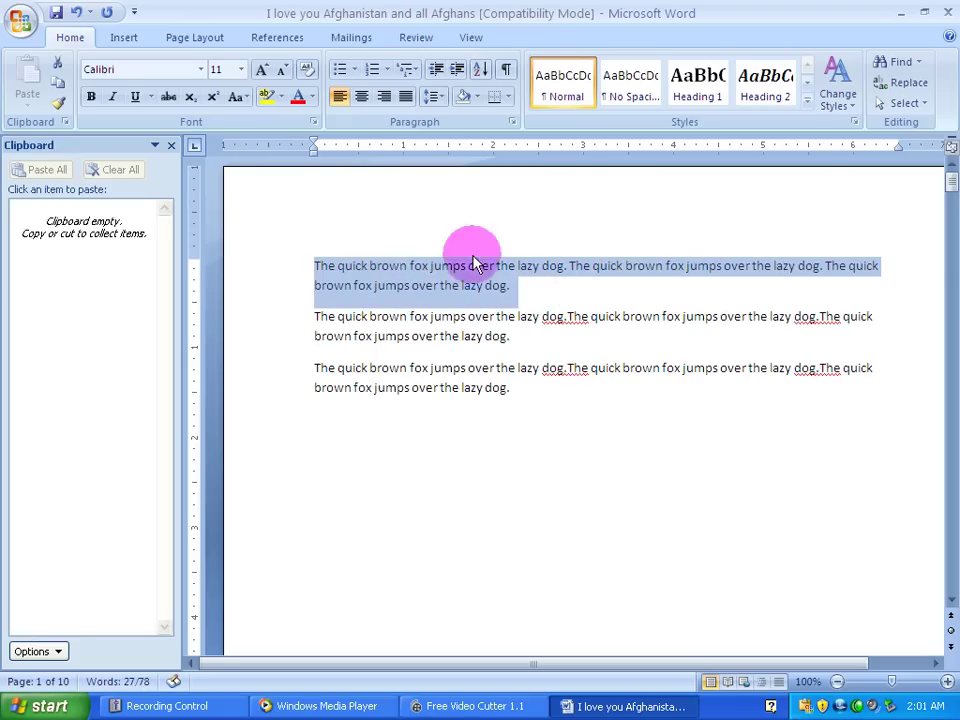
pyautogui.click(60, 83)
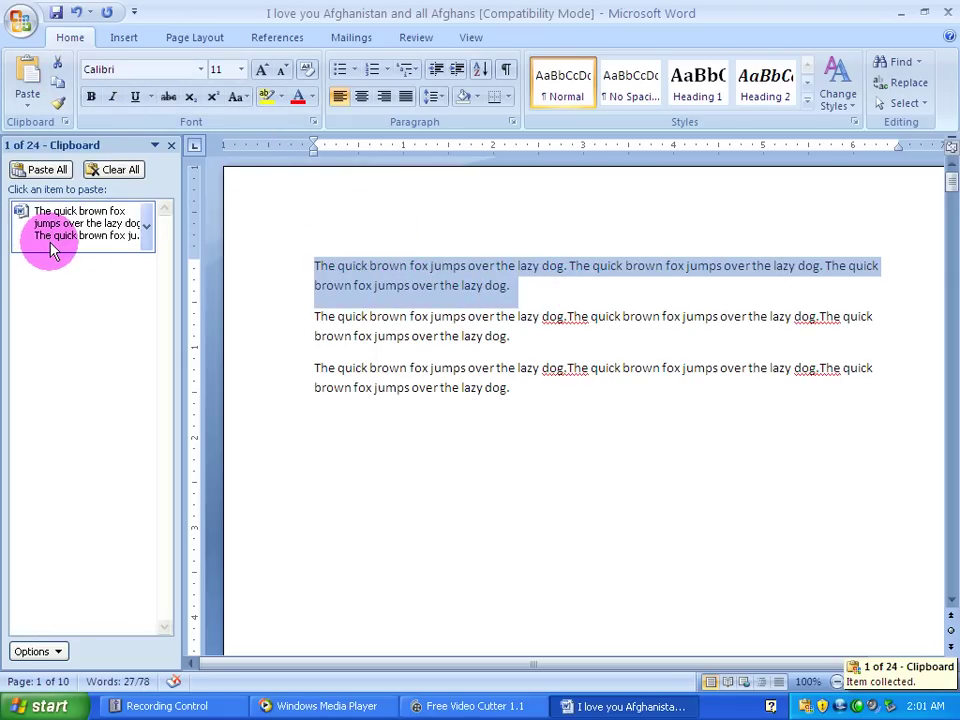
pyautogui.click(450, 444)
pyautogui.moveTo(315, 318); pyautogui.dragTo(527, 392)
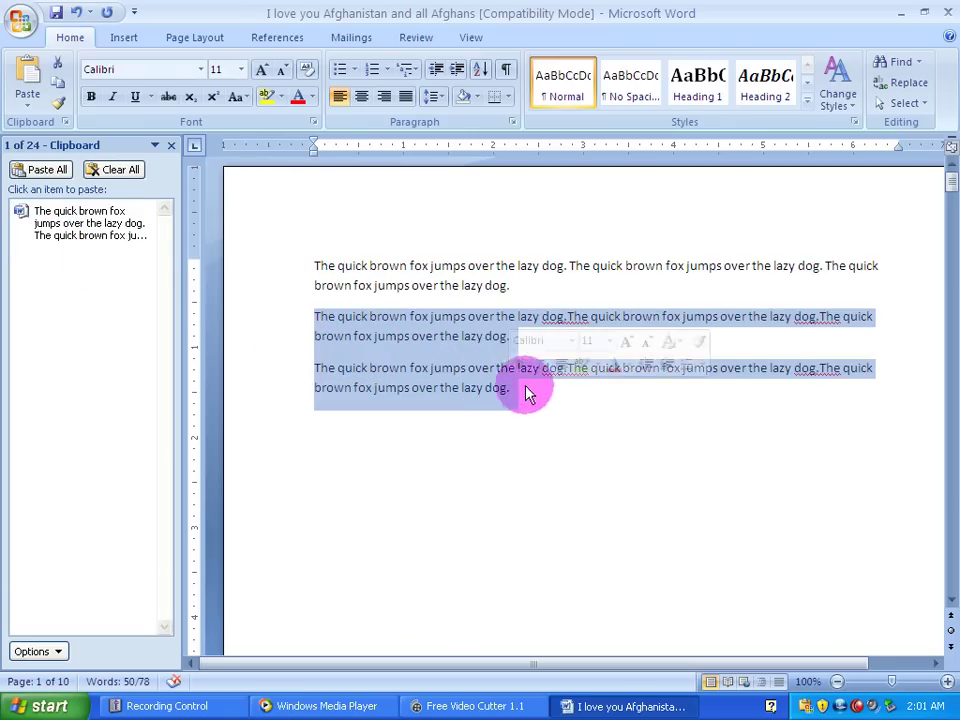
pyautogui.click(58, 84)
pyautogui.click(353, 497)
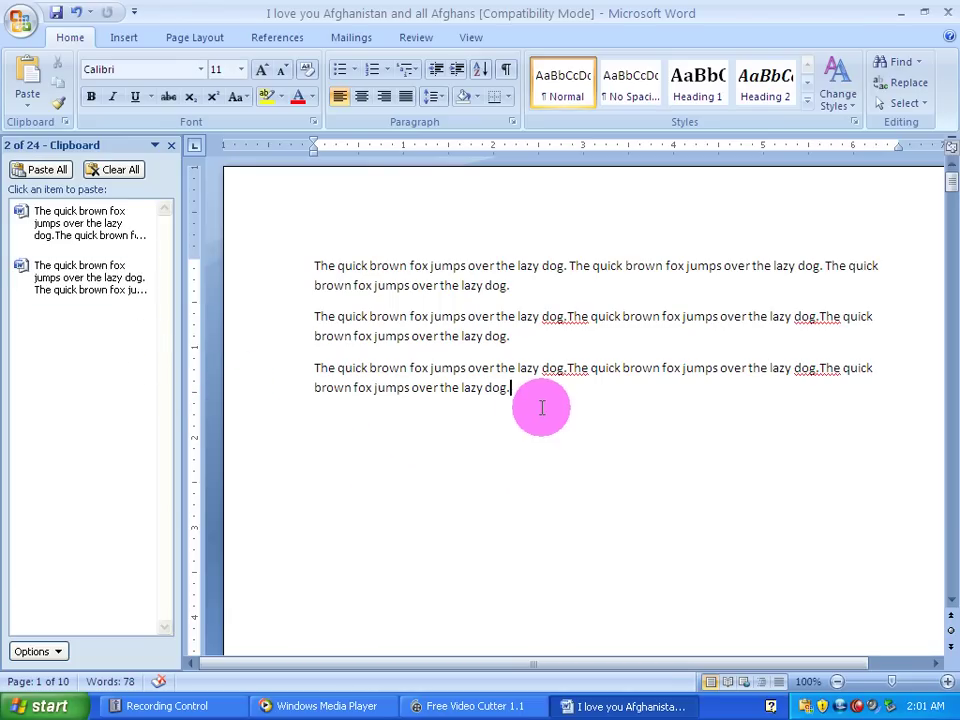
# Delete all three sample paragraphs and paste all the collected Office Clipboard items in their place.
pyautogui.moveTo(542, 405); pyautogui.dragTo(281, 266)
pyautogui.press('Delete')
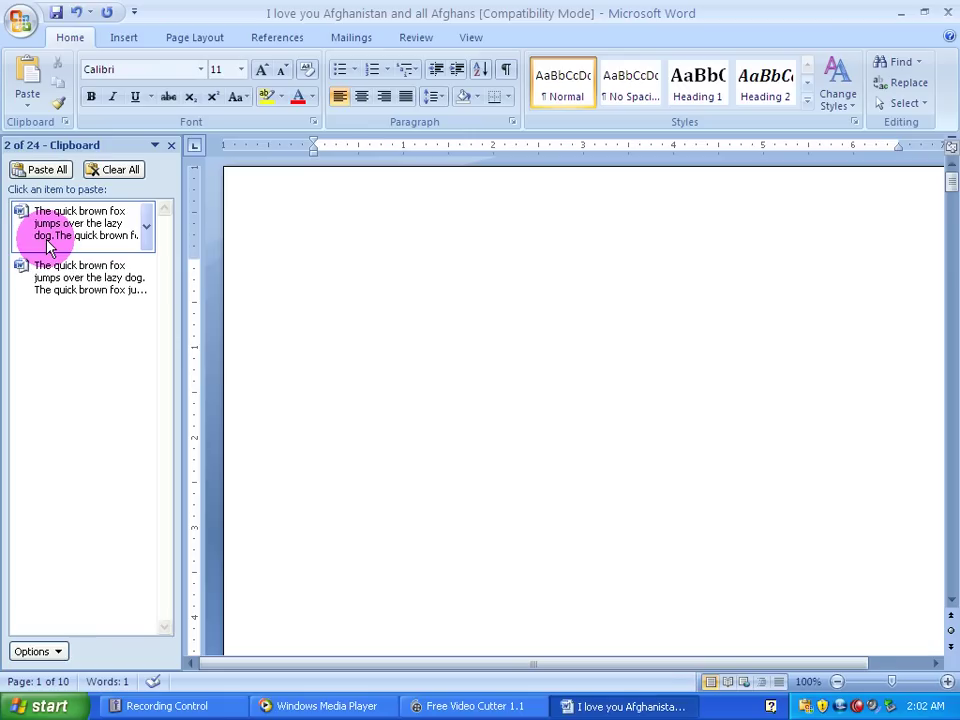
pyautogui.click(38, 176)
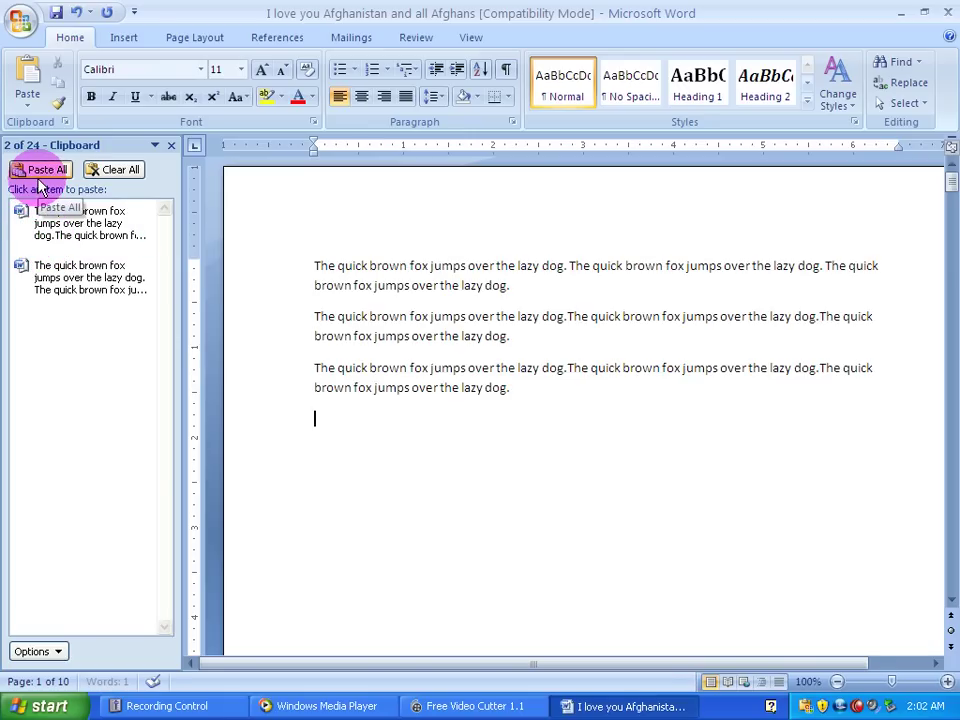
# Clear all items from the Office Clipboard and move its task pane to the right side of the document.
pyautogui.click(137, 176)
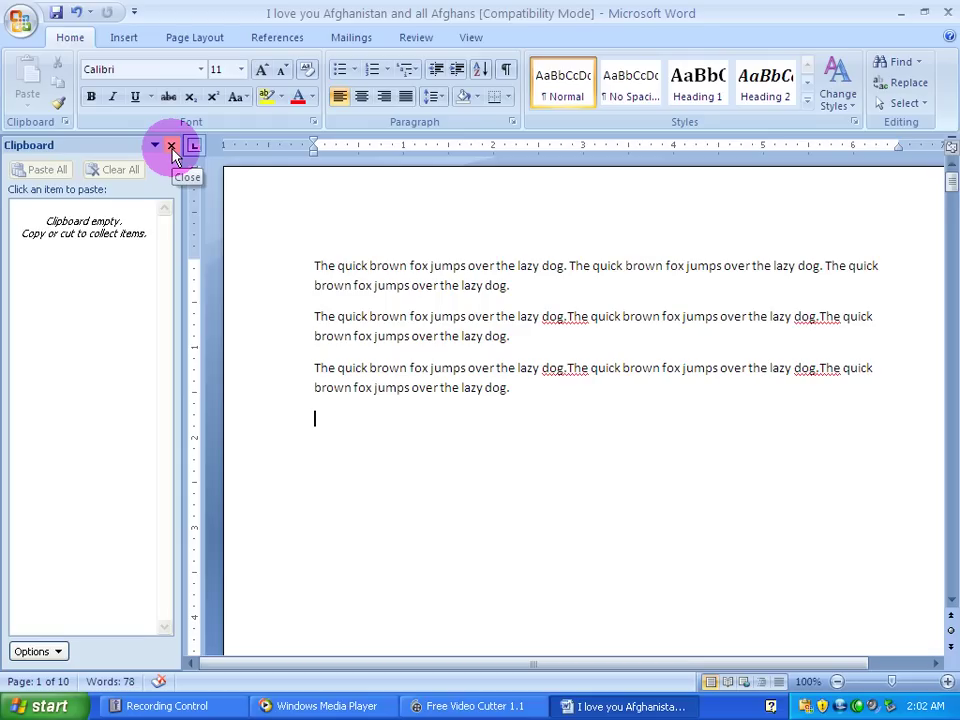
pyautogui.click(156, 147)
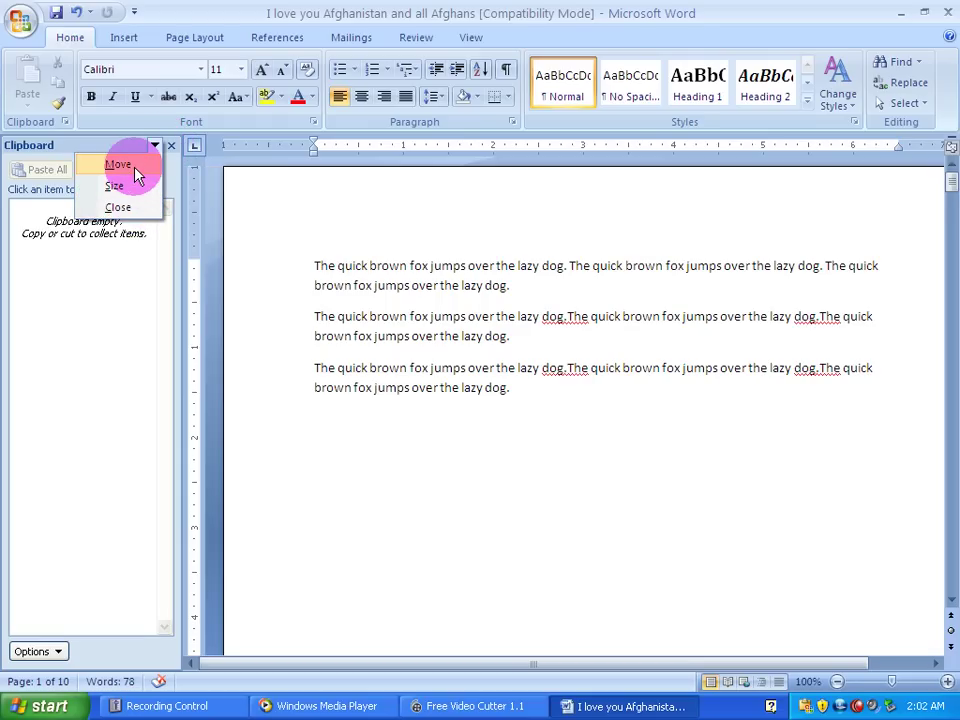
pyautogui.click(118, 164)
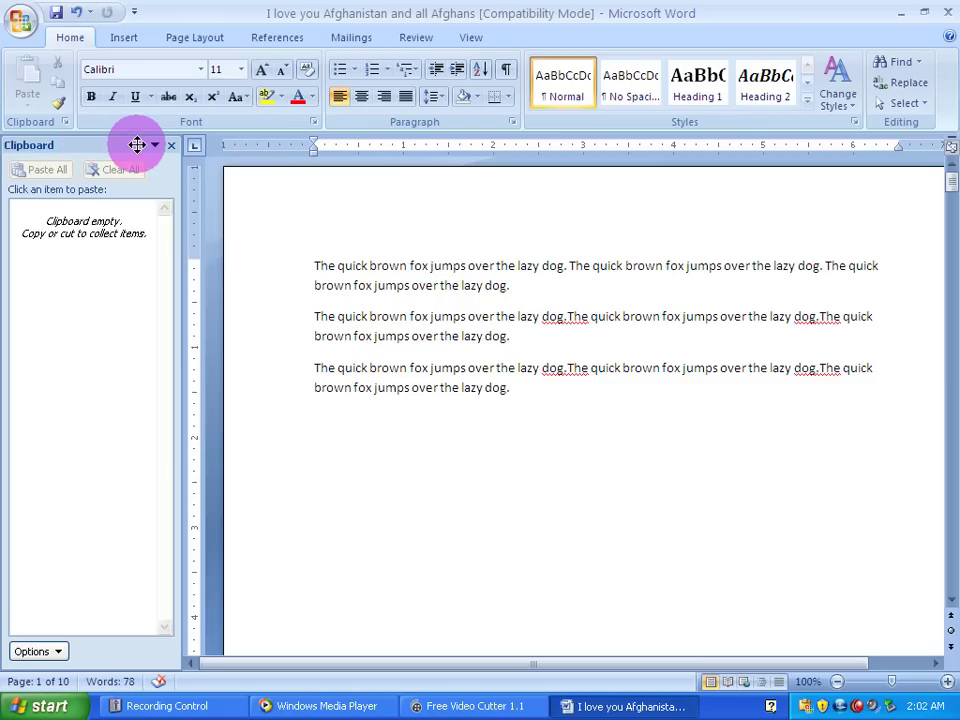
pyautogui.moveTo(151, 145); pyautogui.dragTo(943, 156)
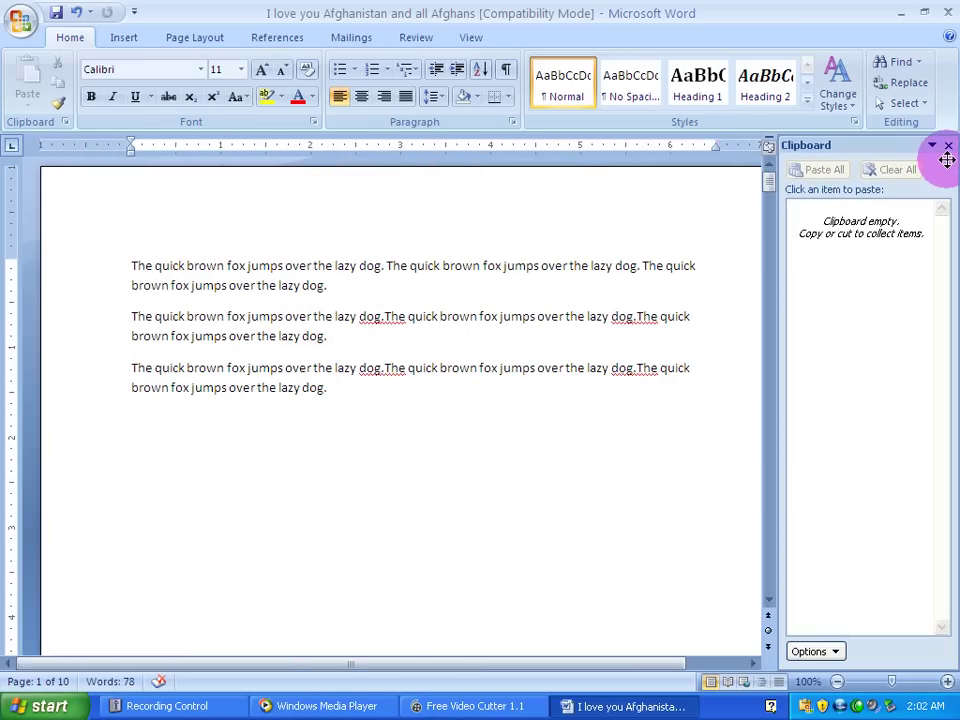
# Move the Clipboard task pane back to the left side of the document.
pyautogui.click(931, 147)
pyautogui.click(925, 163)
pyautogui.moveTo(861, 144); pyautogui.dragTo(51, 159)
# Narrow the Clipboard task pane slightly with its Size command and close the pane.
pyautogui.click(155, 146)
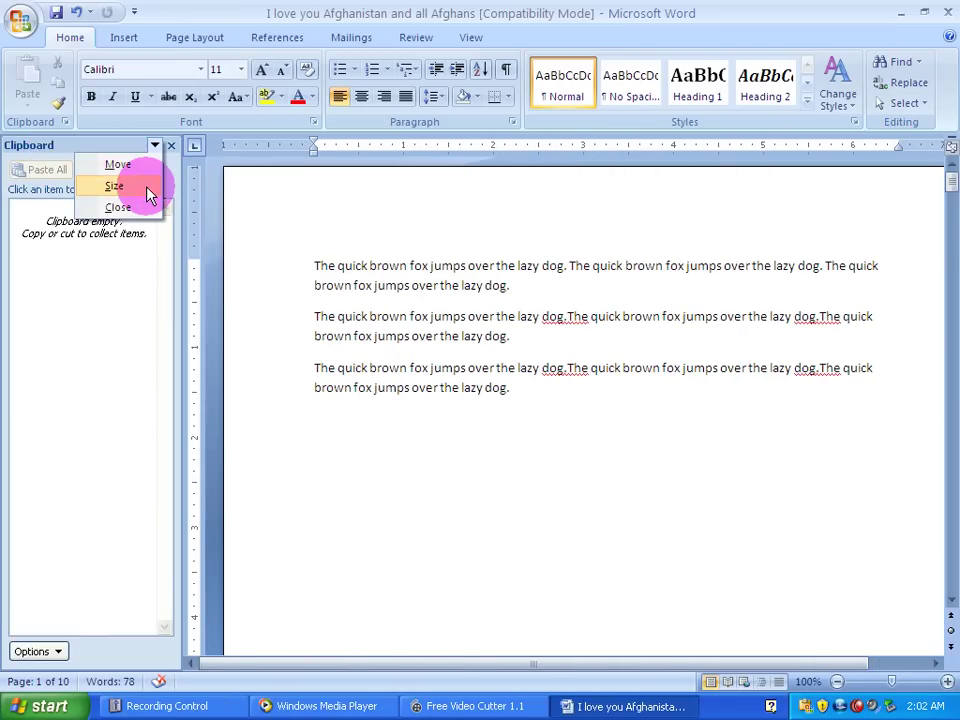
pyautogui.click(114, 186)
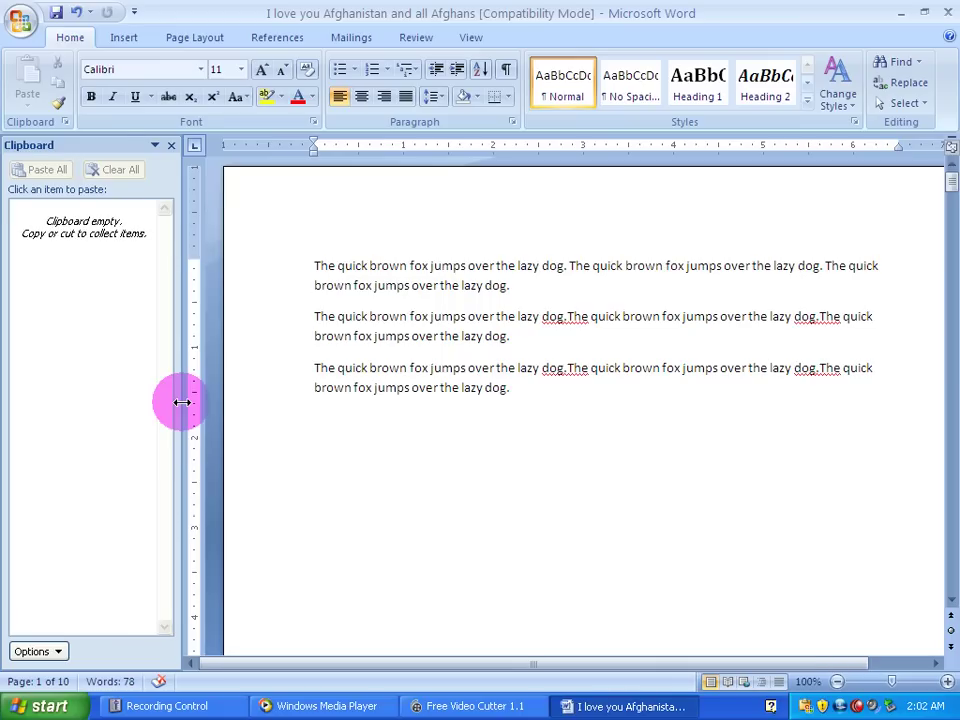
pyautogui.moveTo(192, 456); pyautogui.dragTo(150, 444)
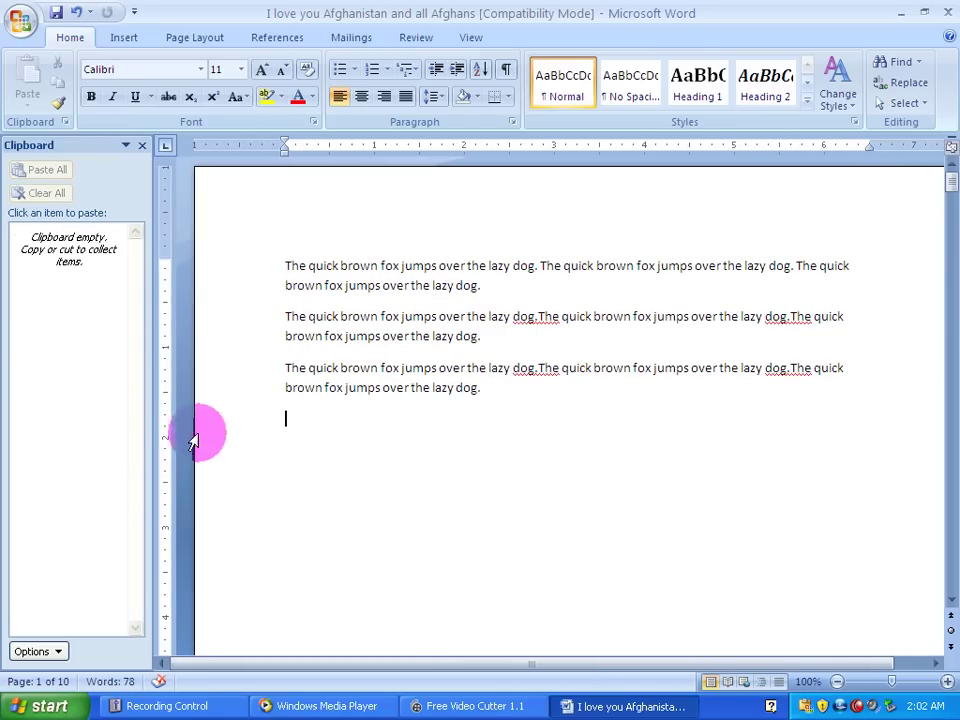
pyautogui.click(125, 148)
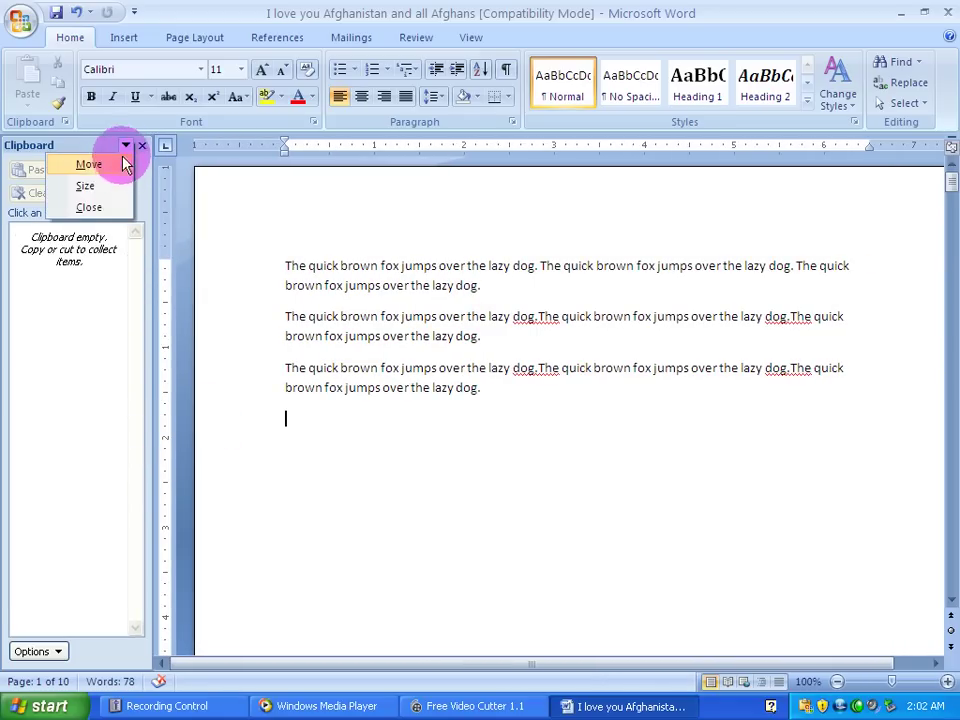
pyautogui.click(108, 213)
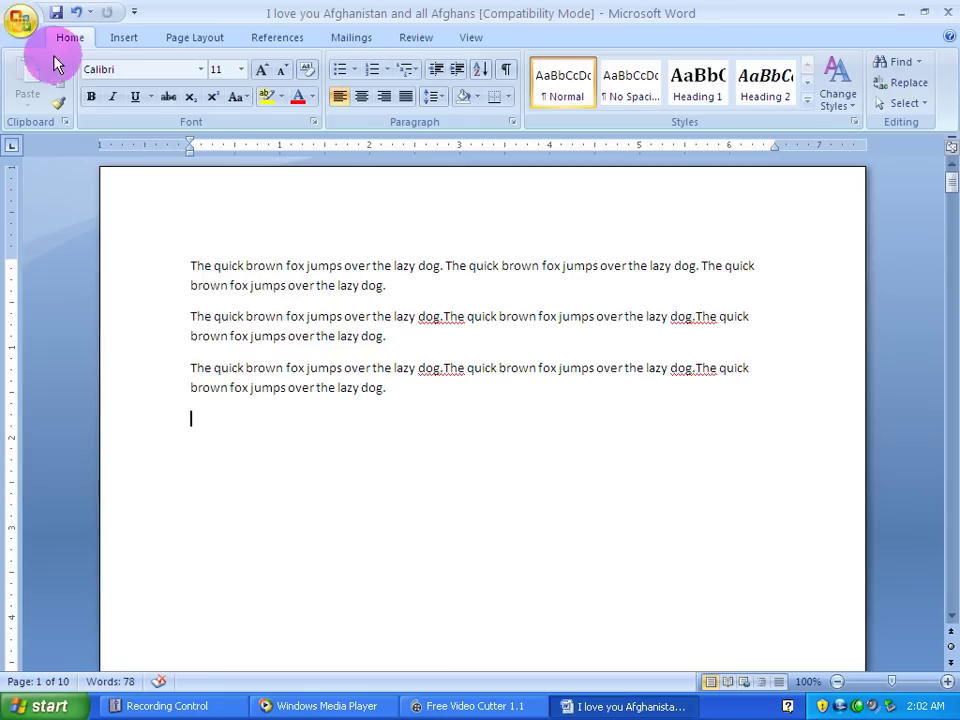
pyautogui.click(597, 710)
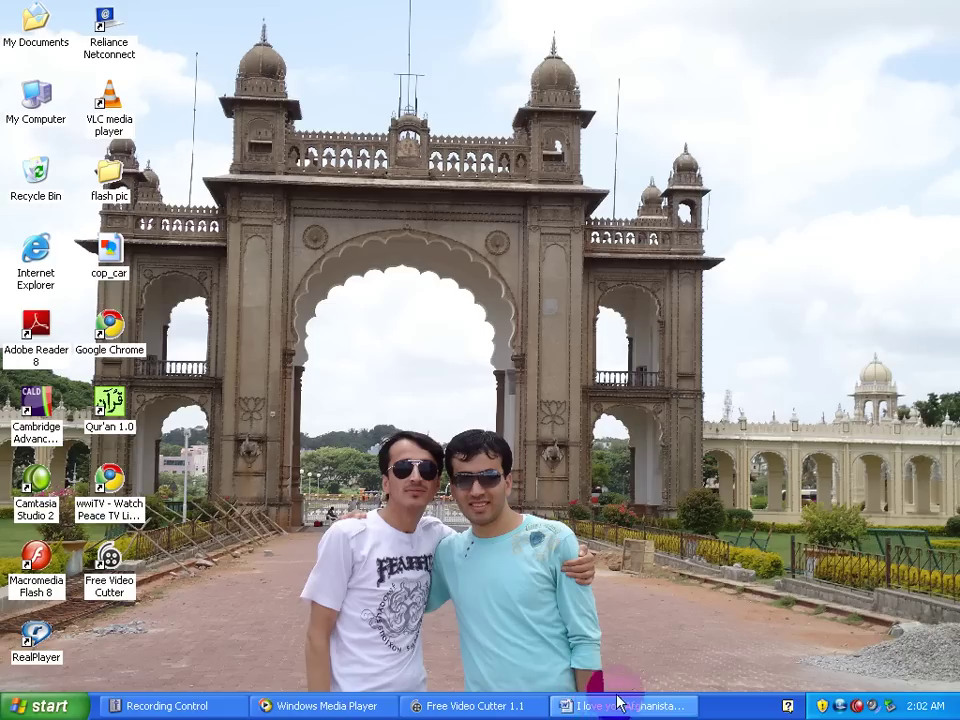
pyautogui.click(857, 706)
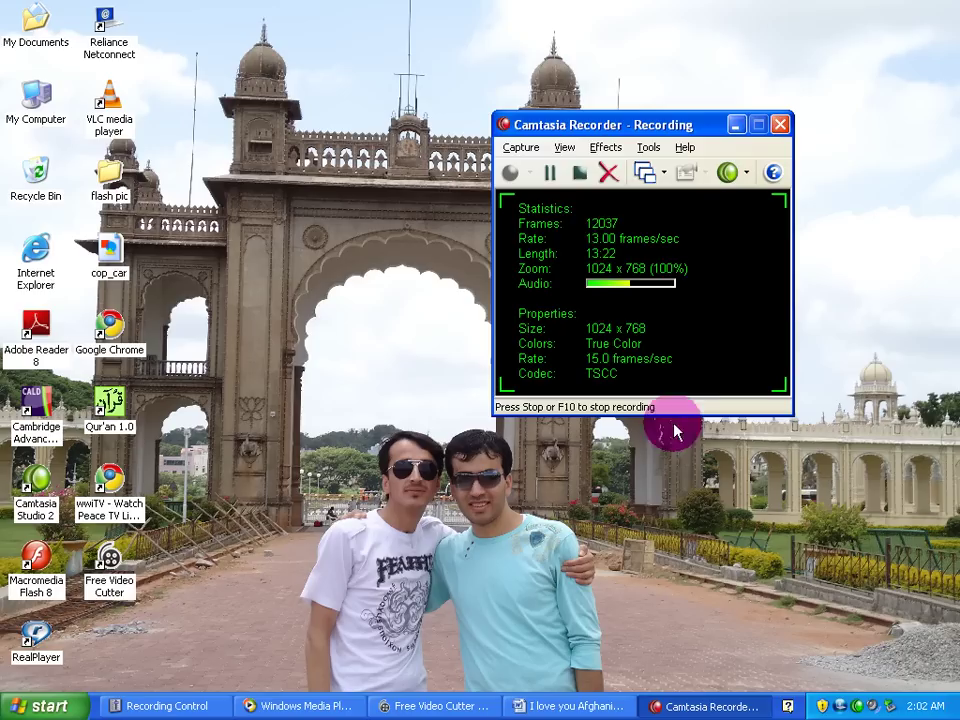